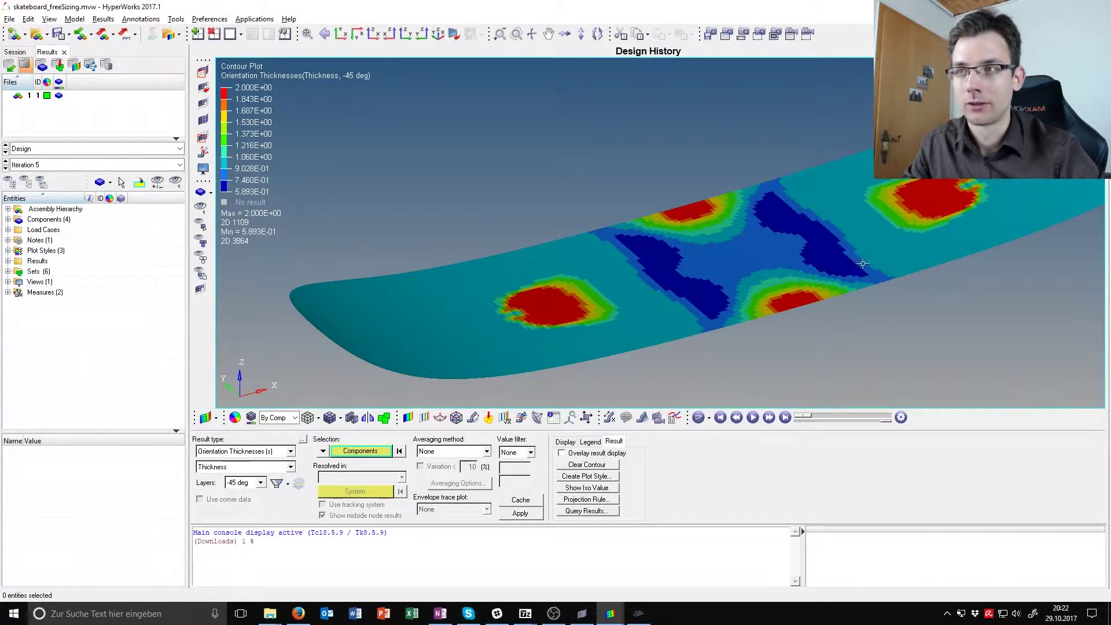
# Step: Start a second HyperMesh Desktop 2017 session with the OptiStruct user profile
pyautogui.scroll(3, 587, 269)
pyautogui.scroll(5, 587, 269)
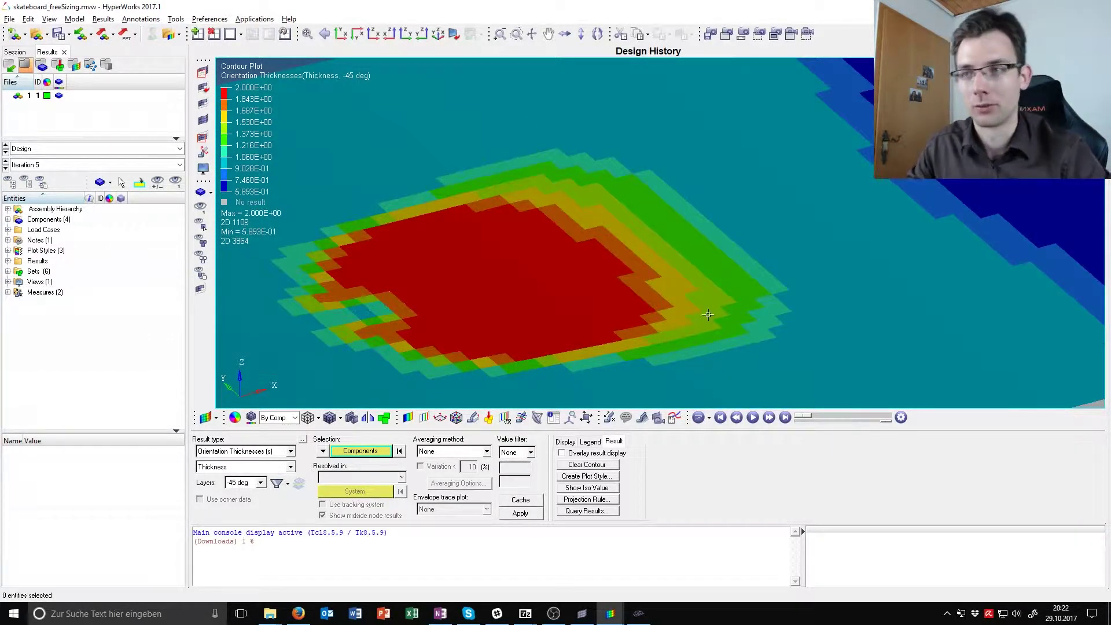
pyautogui.click(581, 615)
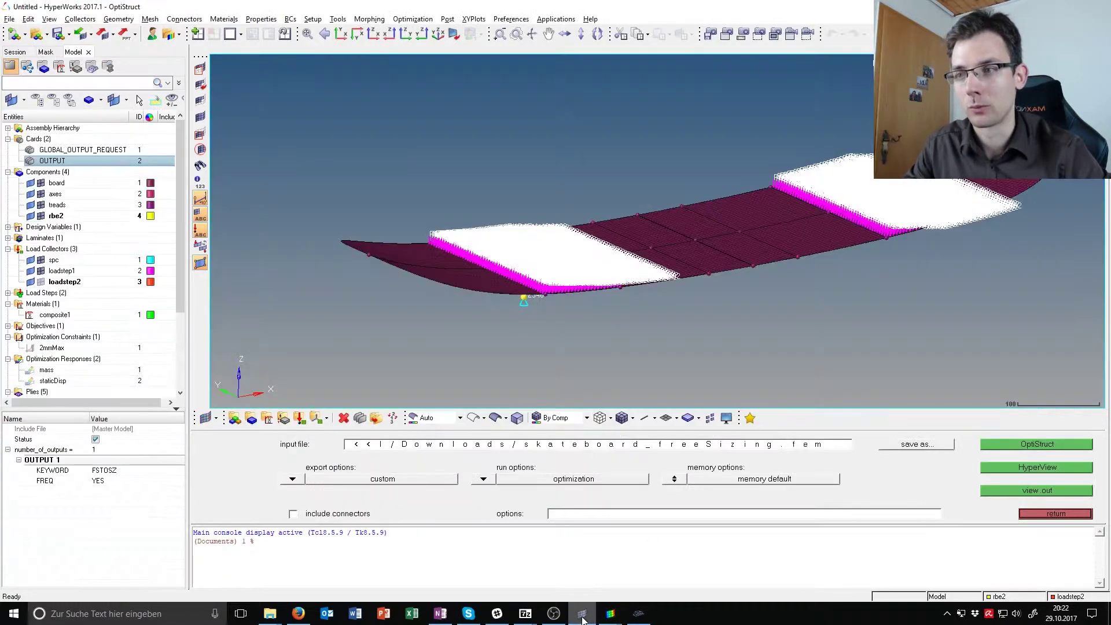
pyautogui.click(583, 616)
pyautogui.rightClick(582, 616)
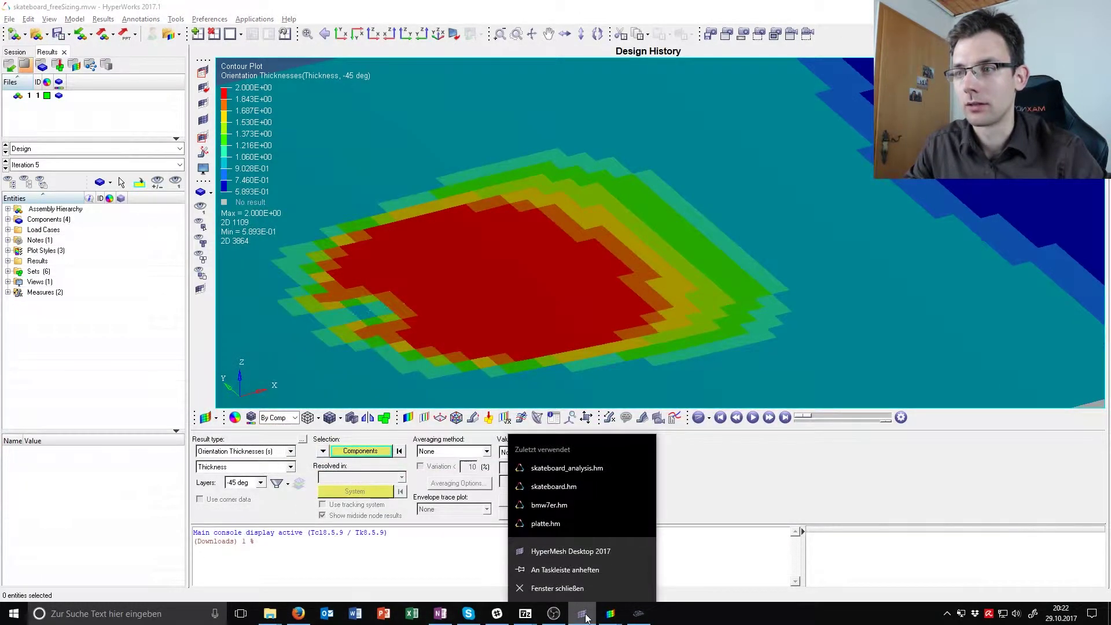
pyautogui.click(590, 548)
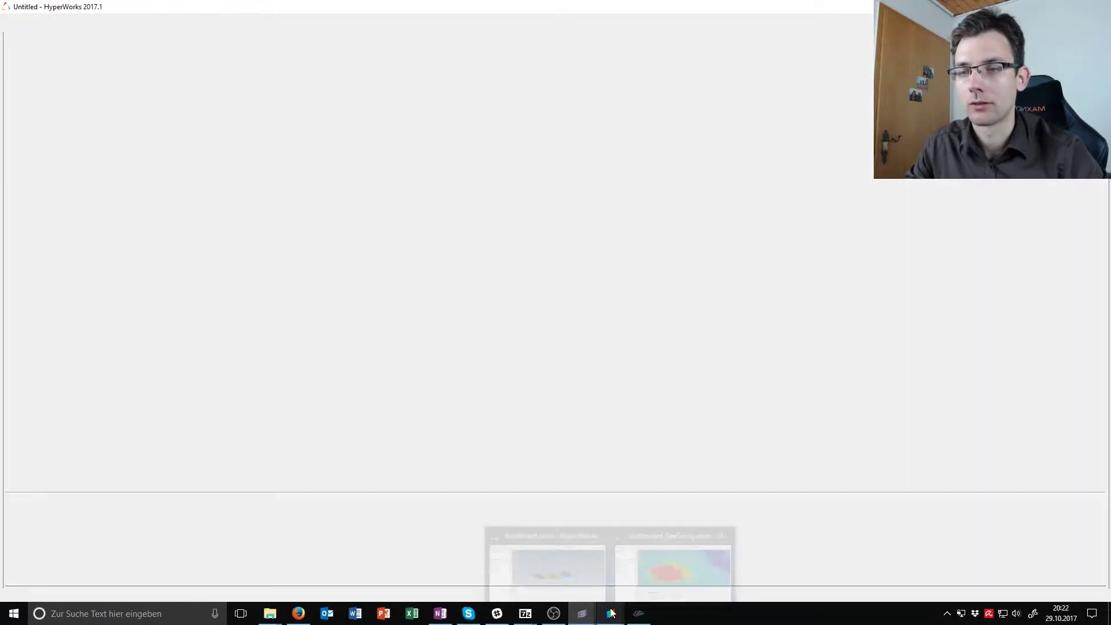
pyautogui.moveTo(610, 613)
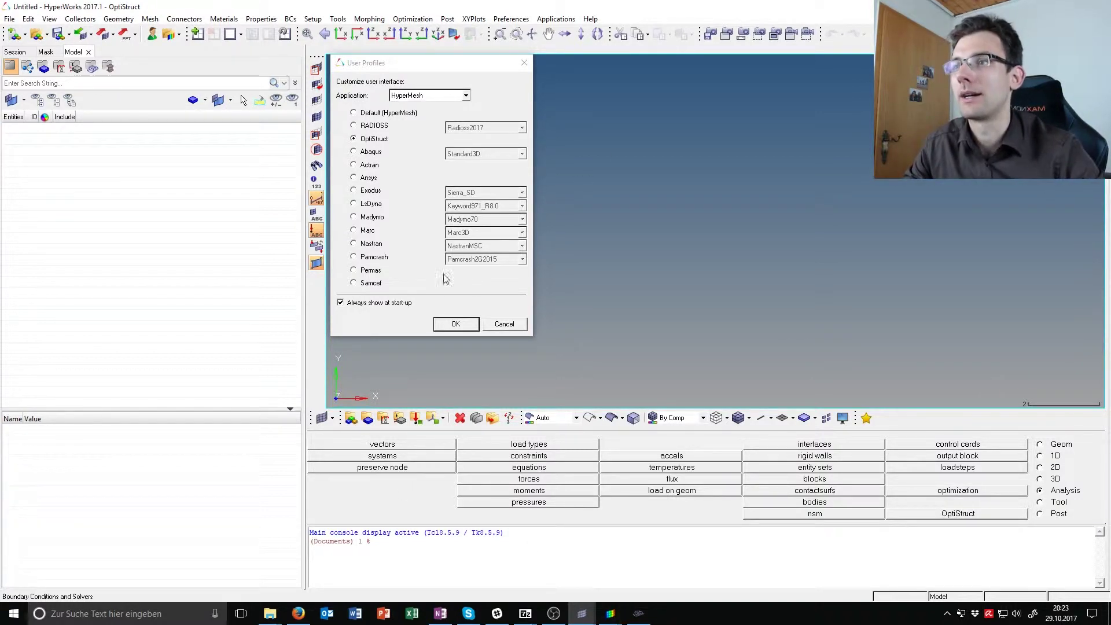
pyautogui.click(462, 329)
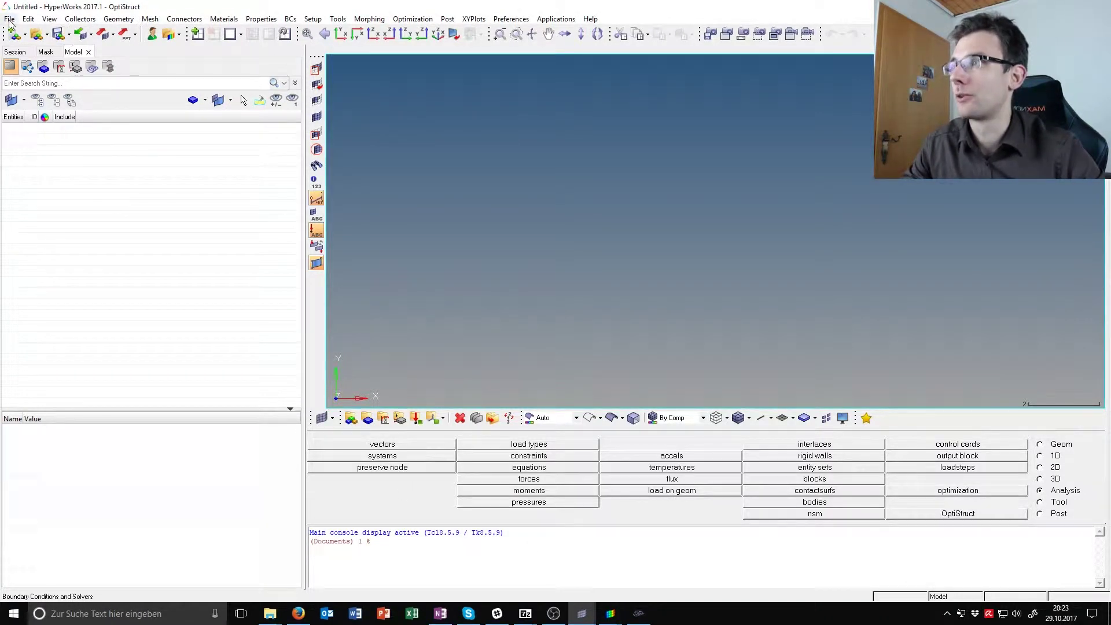
# Step: Import the OptiStruct solver deck skateboard_freeSizing_sizing.5.fem from the Downloads folder with the default import options
pyautogui.click(9, 18)
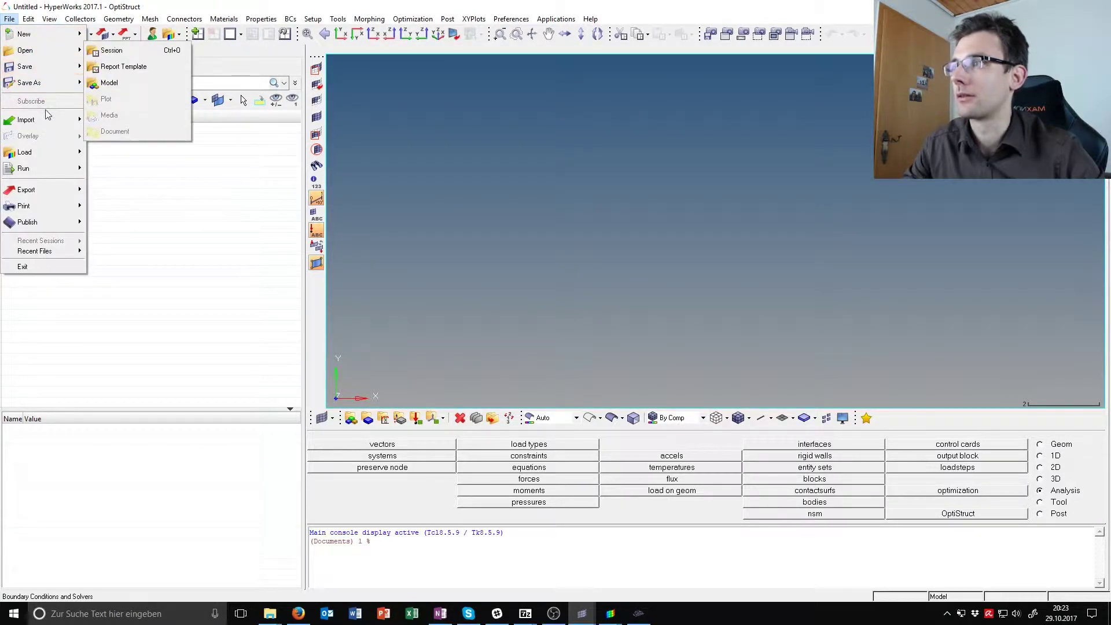
pyautogui.moveTo(46, 120)
pyautogui.click(113, 120)
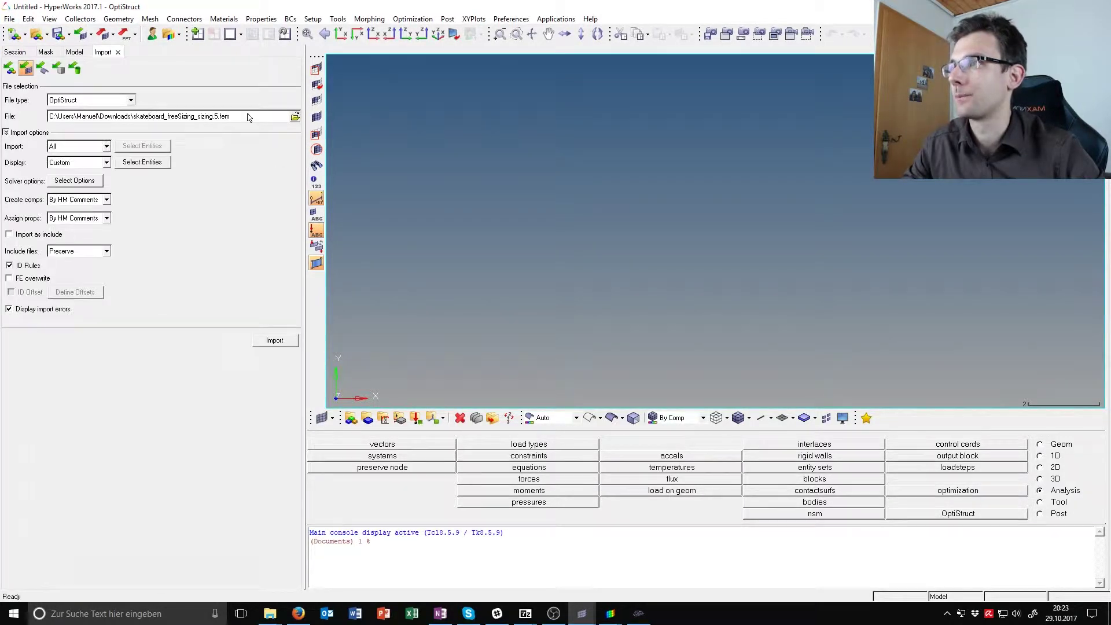
pyautogui.click(295, 117)
pyautogui.scroll(-1, 223, 121)
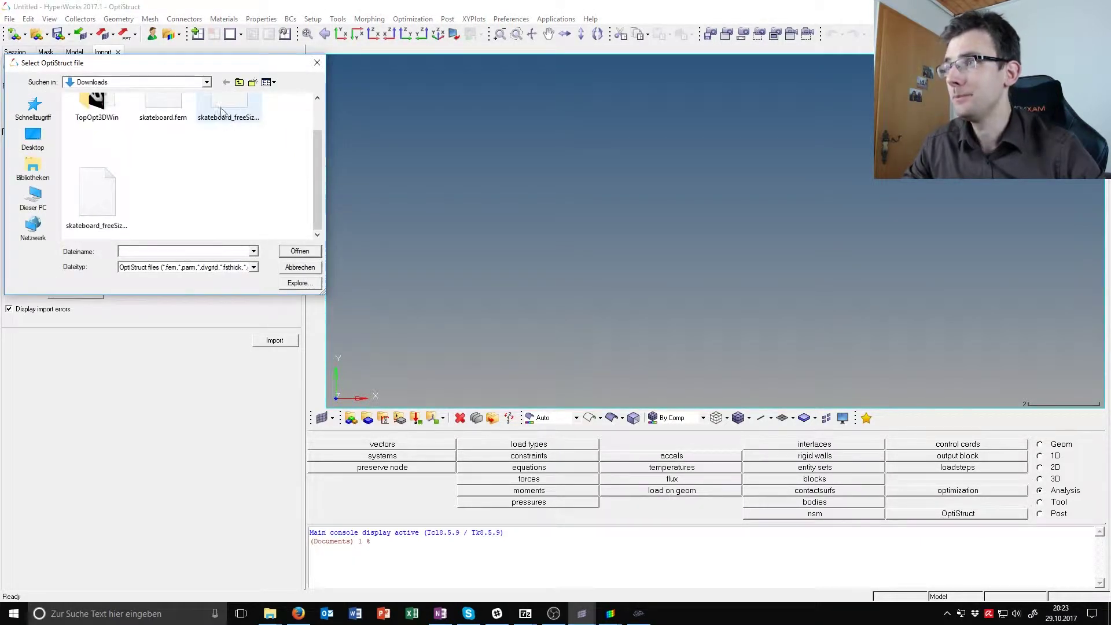
pyautogui.click(116, 191)
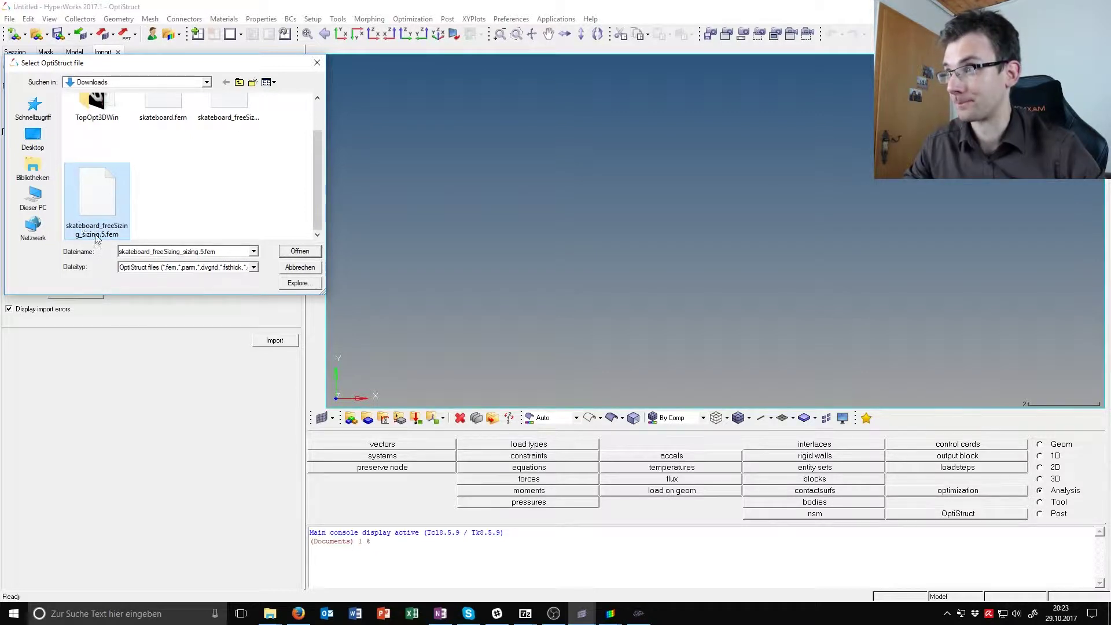
pyautogui.doubleClick(82, 202)
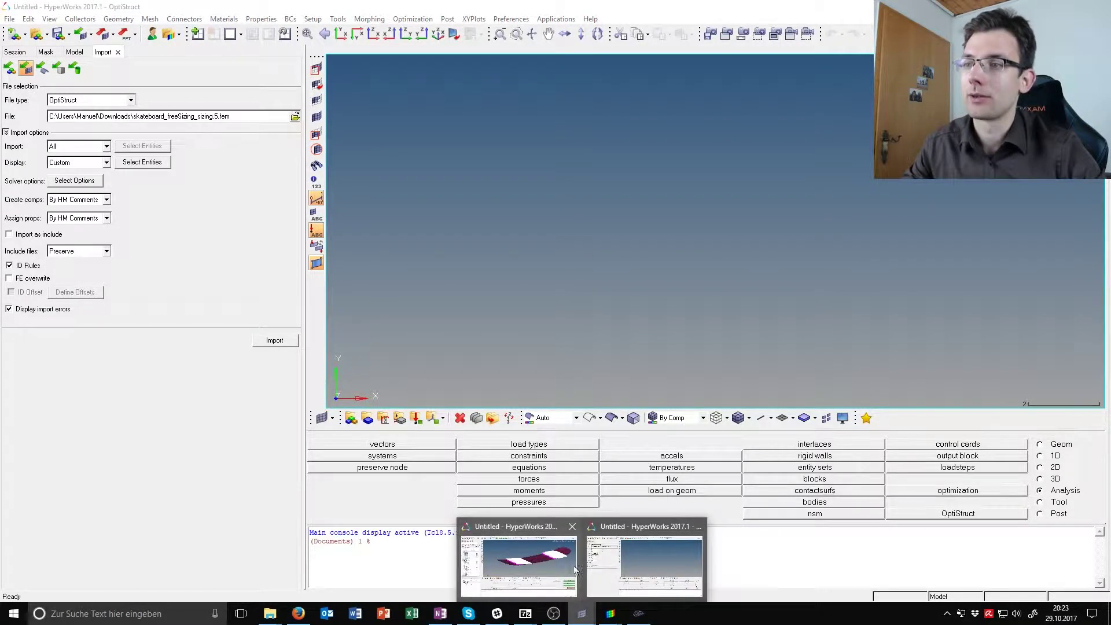
pyautogui.click(514, 558)
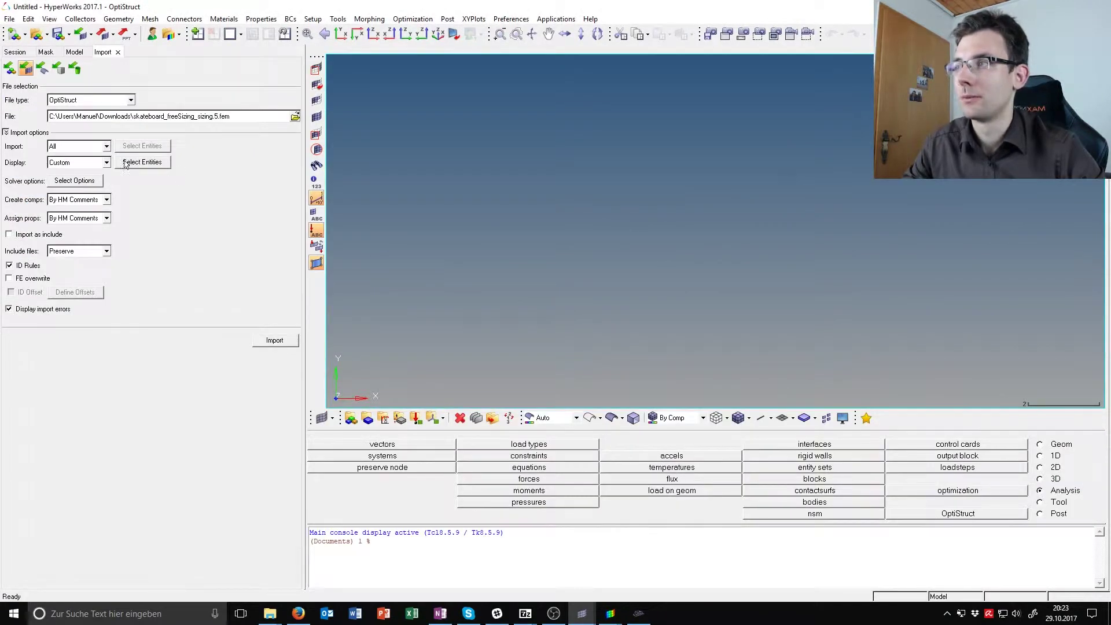
pyautogui.click(274, 341)
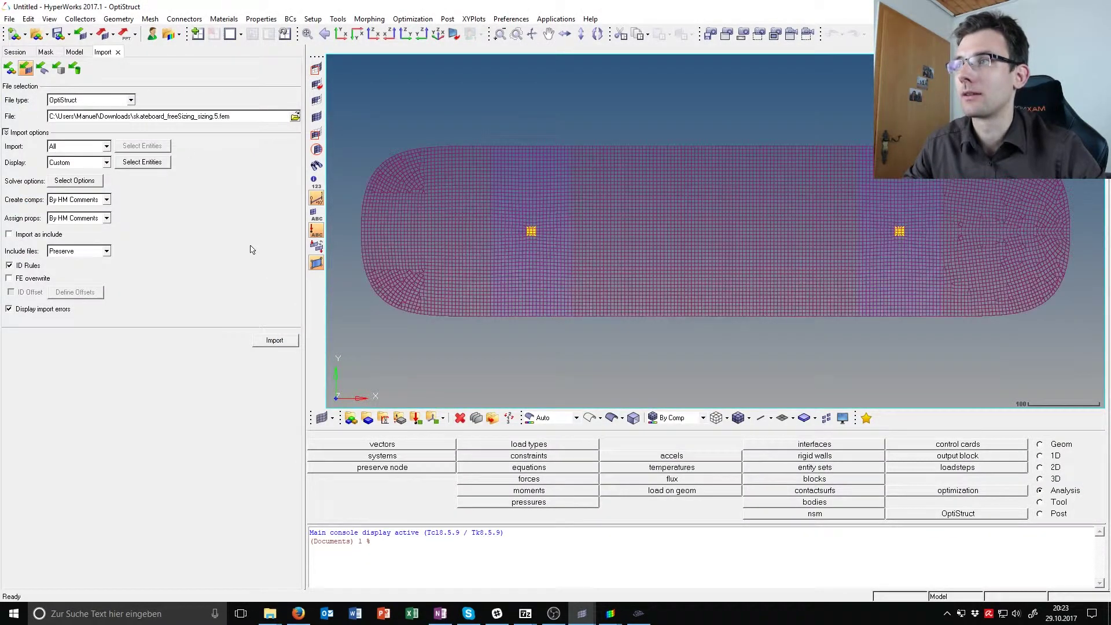
# Step: Inspect the ply stack of laminate1 in the model tree, including thicknesses and orientations, and close it without changes
pyautogui.click(76, 51)
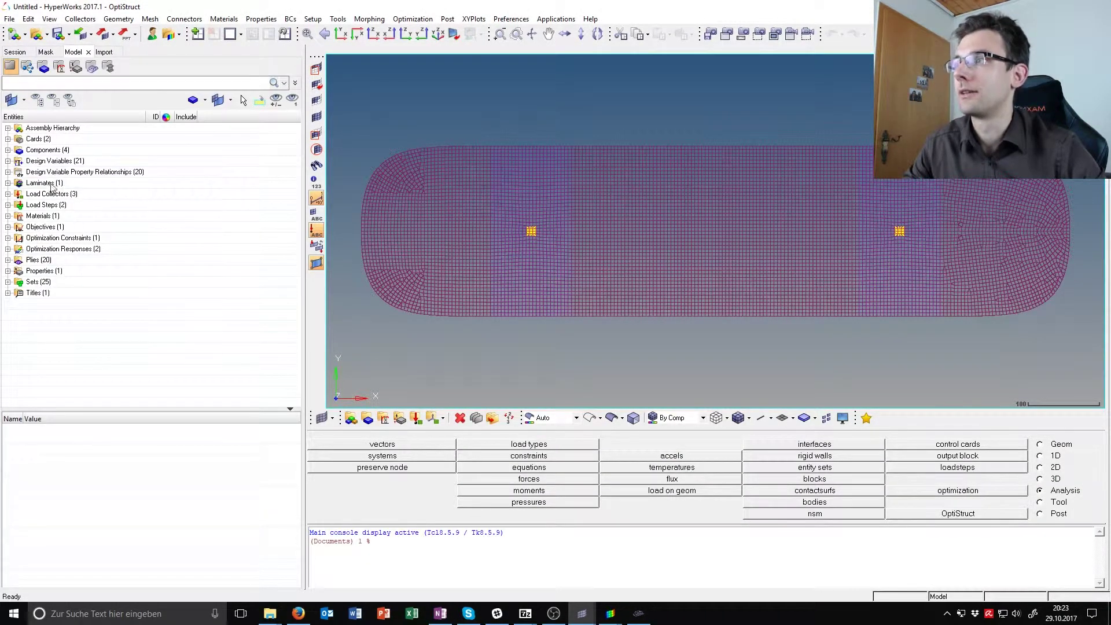
pyautogui.click(8, 183)
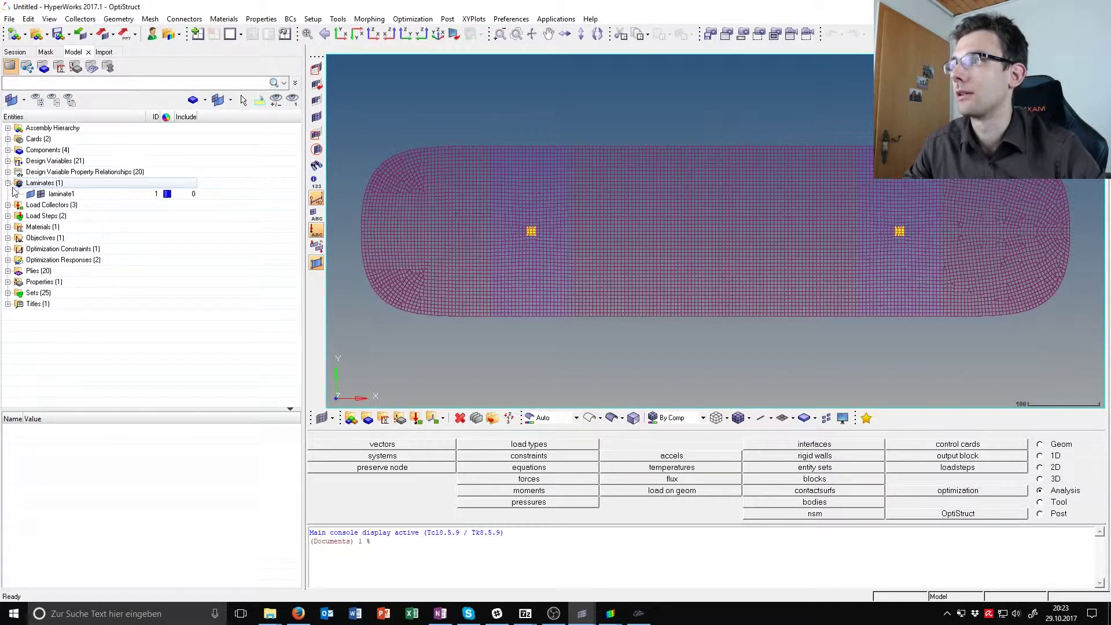
pyautogui.rightClick(61, 194)
pyautogui.click(90, 247)
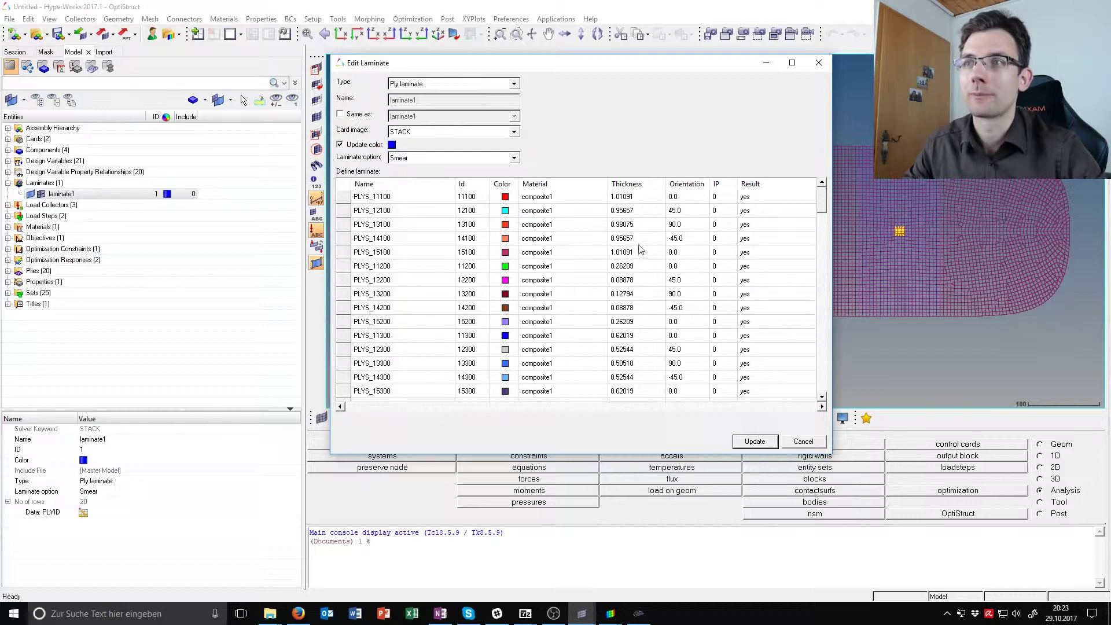
pyautogui.click(819, 62)
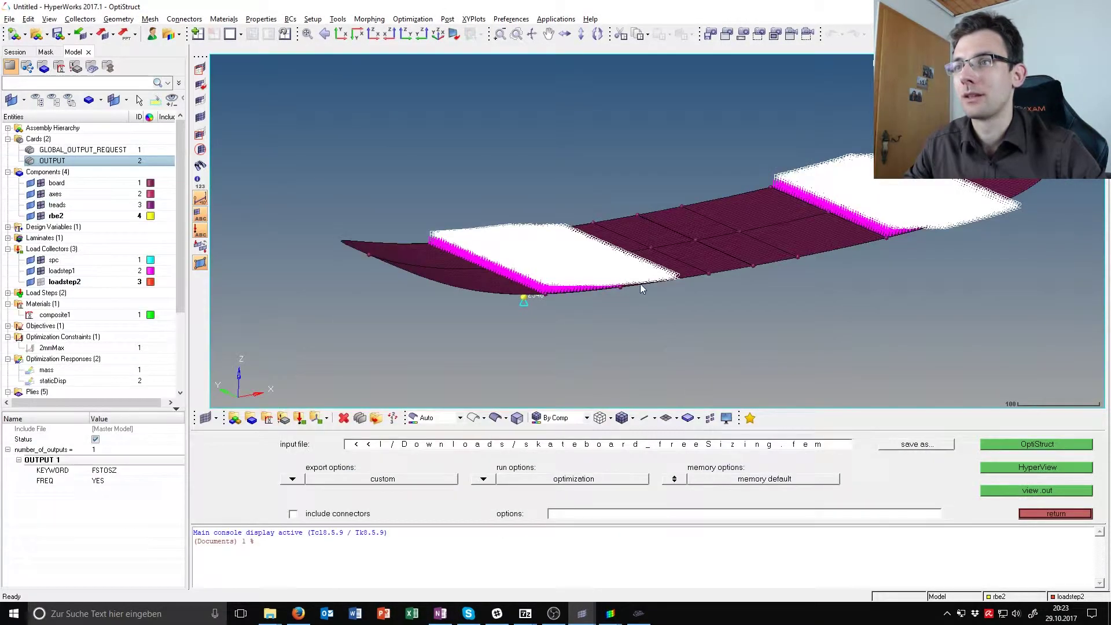
# Step: Compare the imported model with the original free-sizing model and review the properties of plies PLYS_11200, PLYS_12200 and PLYS_11300
pyautogui.hotkey('alt', 'Tab')
pyautogui.hotkey('alt', 'Tab')
pyautogui.click(60, 306)
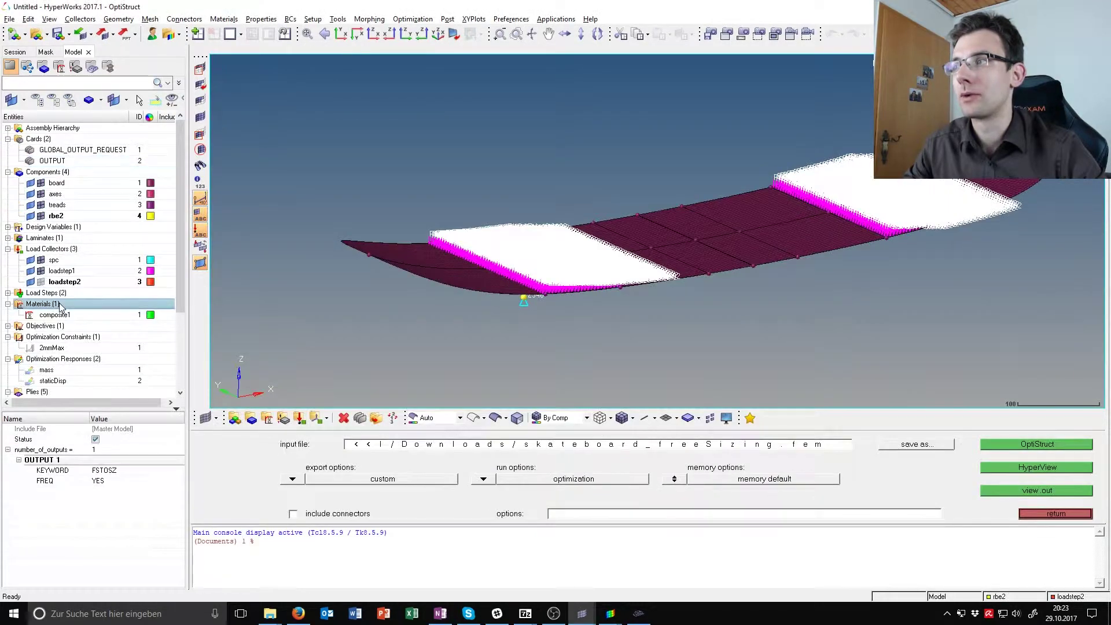
pyautogui.hotkey('alt', 'Tab')
pyautogui.click(115, 260)
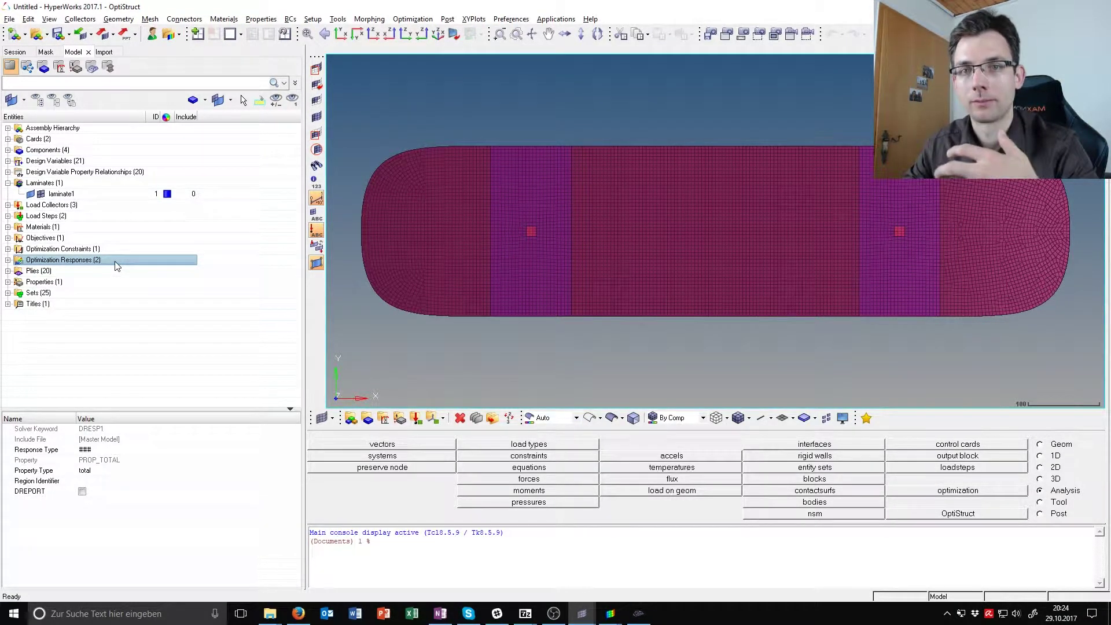
pyautogui.click(8, 271)
pyautogui.click(70, 293)
pyautogui.click(70, 337)
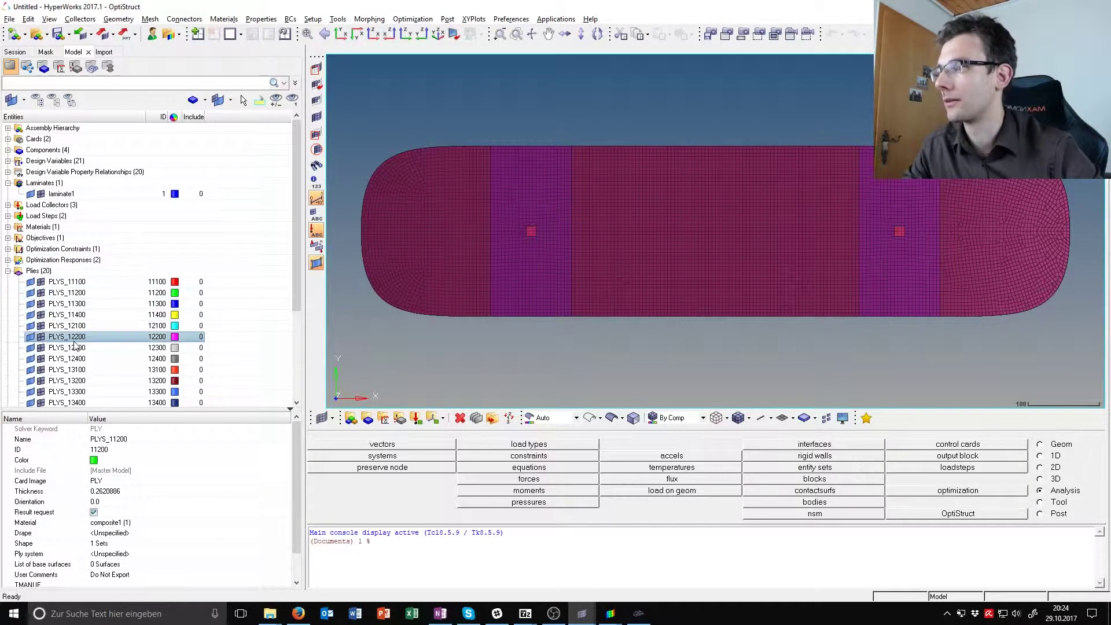
pyautogui.click(68, 304)
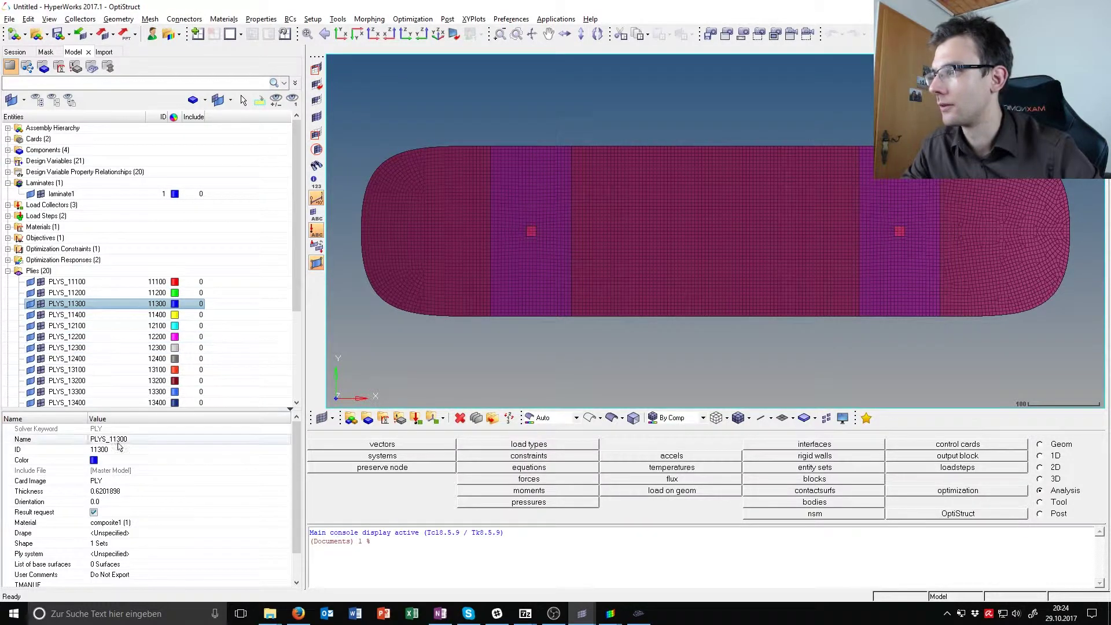
# Step: Review the generated design variables, checking the initial value and bounds of fstosz.5, fstosz.8 and fstosz.7
pyautogui.click(7, 161)
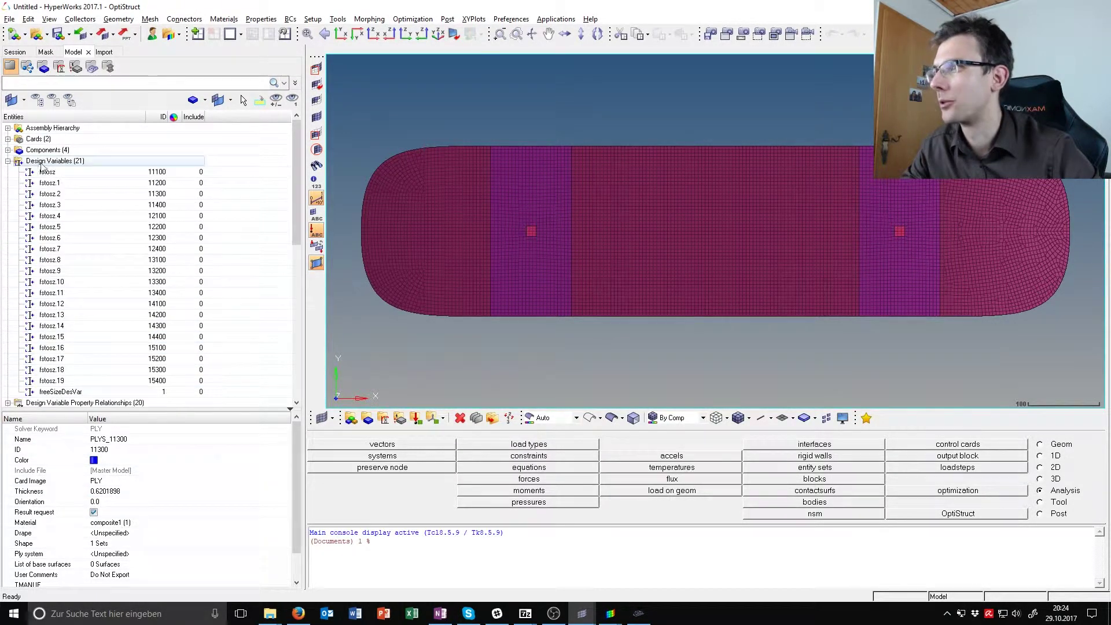
pyautogui.click(51, 227)
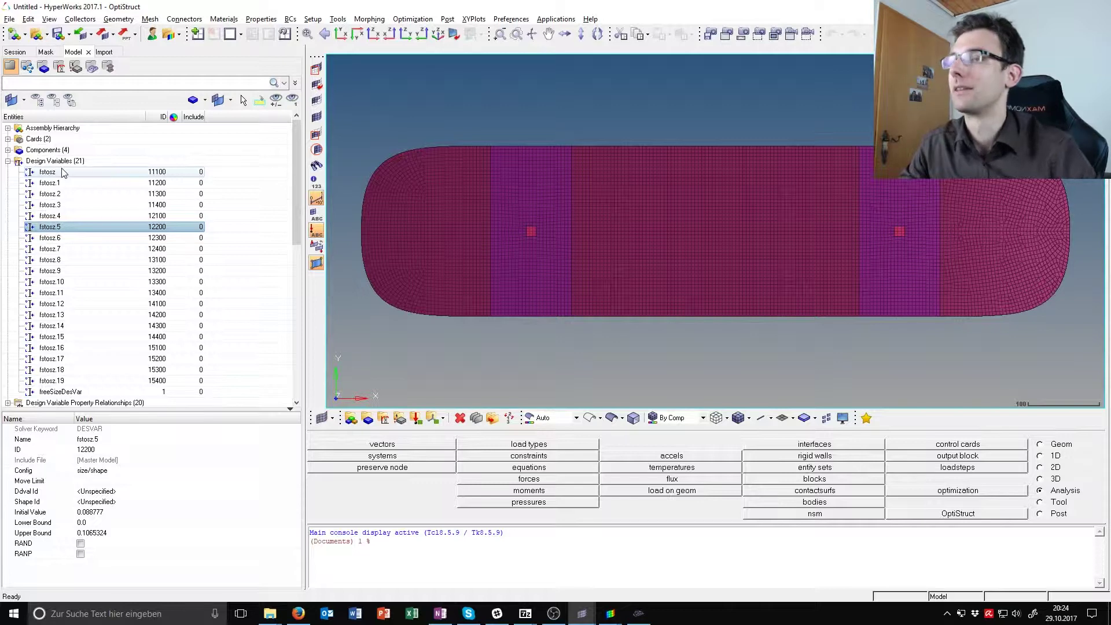
pyautogui.scroll(-2, 116, 284)
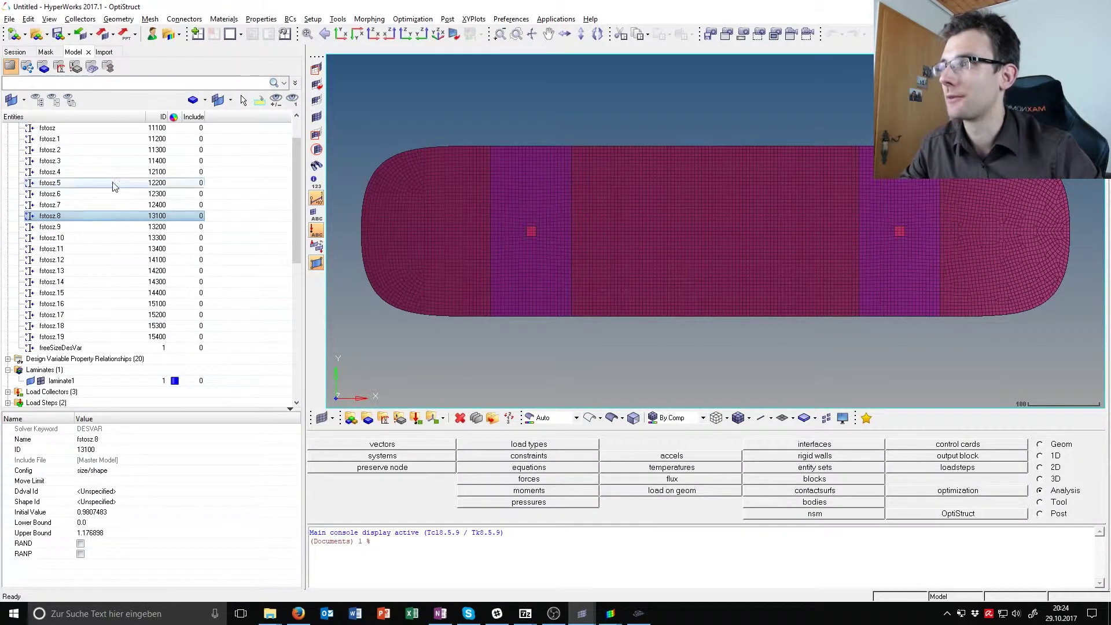
pyautogui.scroll(2, 112, 204)
pyautogui.click(87, 249)
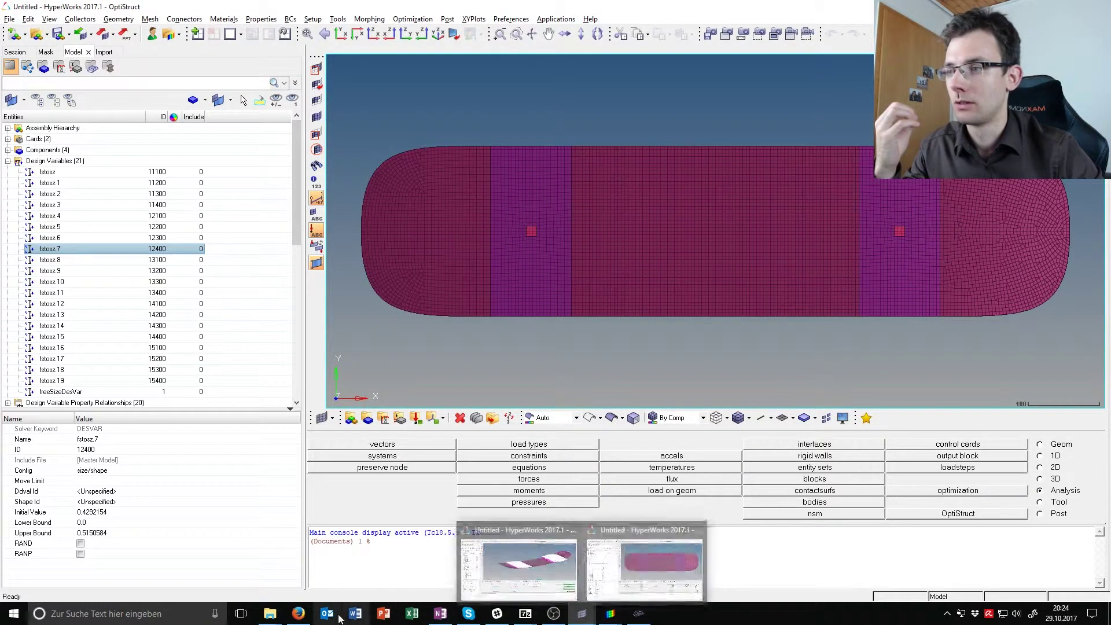
# Step: Look up the example ply shapes in the skateboard tutorial PDF in Firefox, and return to HyperMesh
pyautogui.click(305, 614)
pyautogui.scroll(-20, 477, 503)
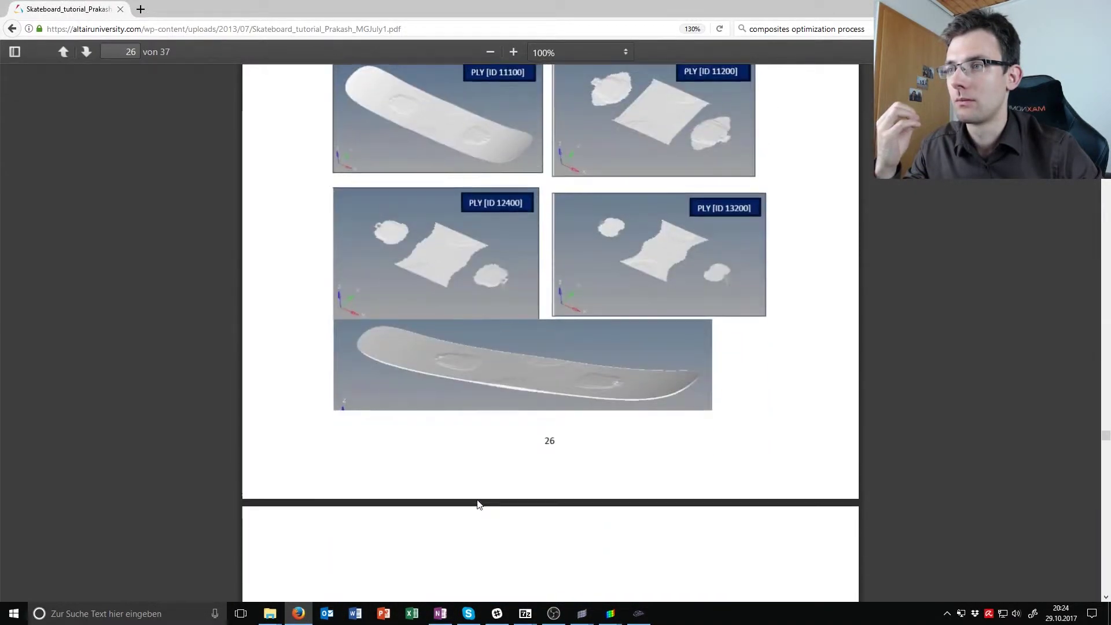
pyautogui.scroll(6, 477, 499)
pyautogui.hotkey('alt', 'Tab')
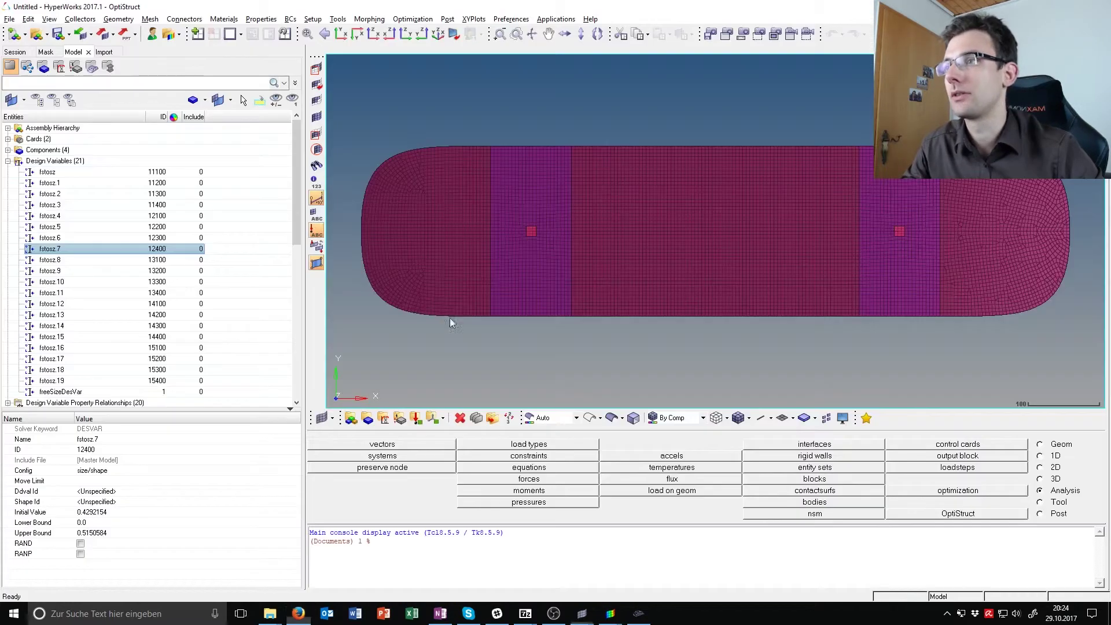
# Step: Toggle the element display of plies PLYS_11100, PLYS_11200, PLYS_11300 and PLYS_11400 to examine their shapes
pyautogui.scroll(-5, 18, 241)
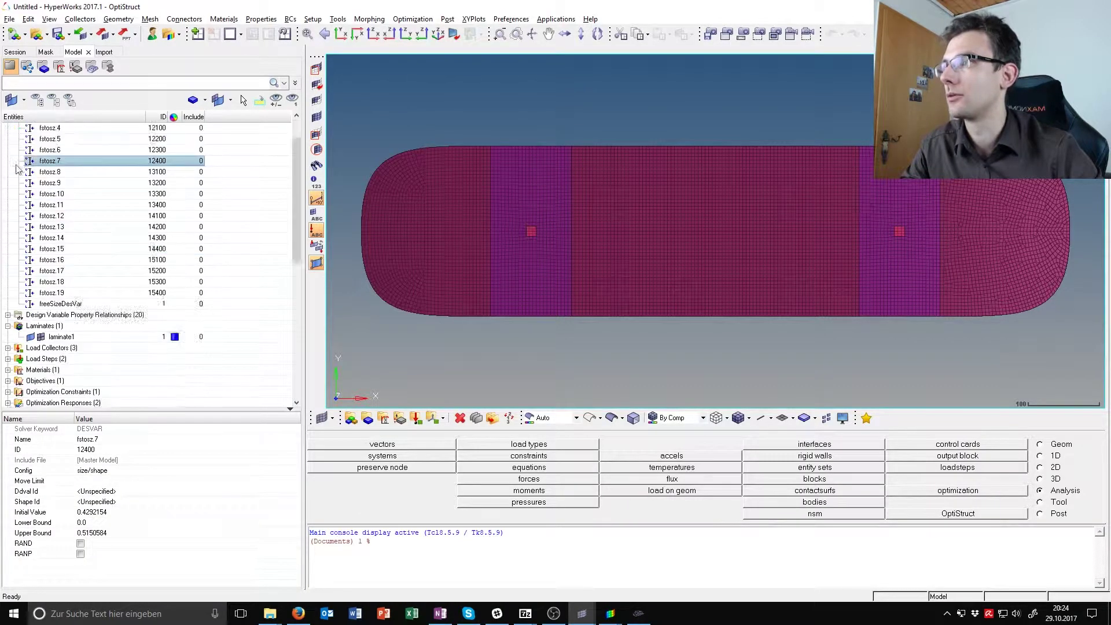
pyautogui.click(40, 337)
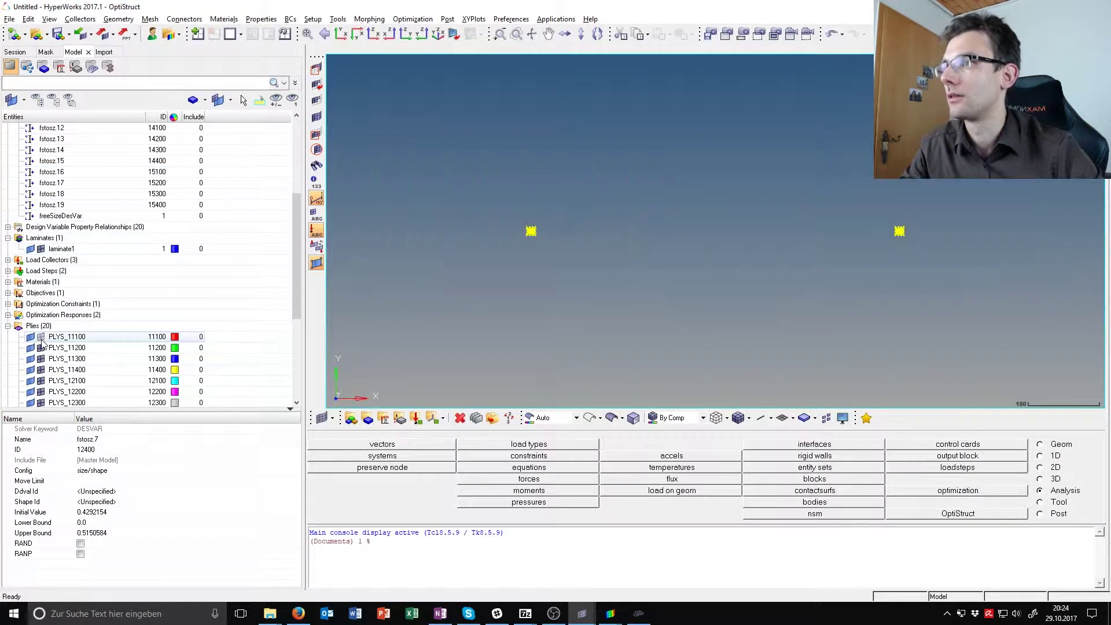
pyautogui.click(41, 337)
pyautogui.click(41, 347)
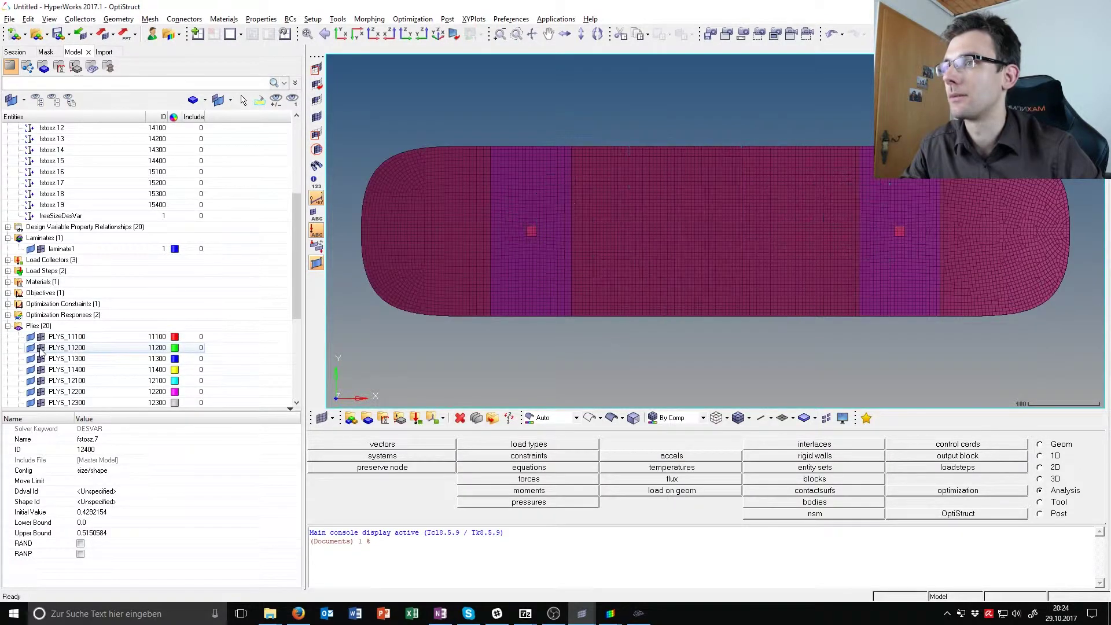
pyautogui.click(40, 359)
pyautogui.click(41, 358)
pyautogui.click(41, 370)
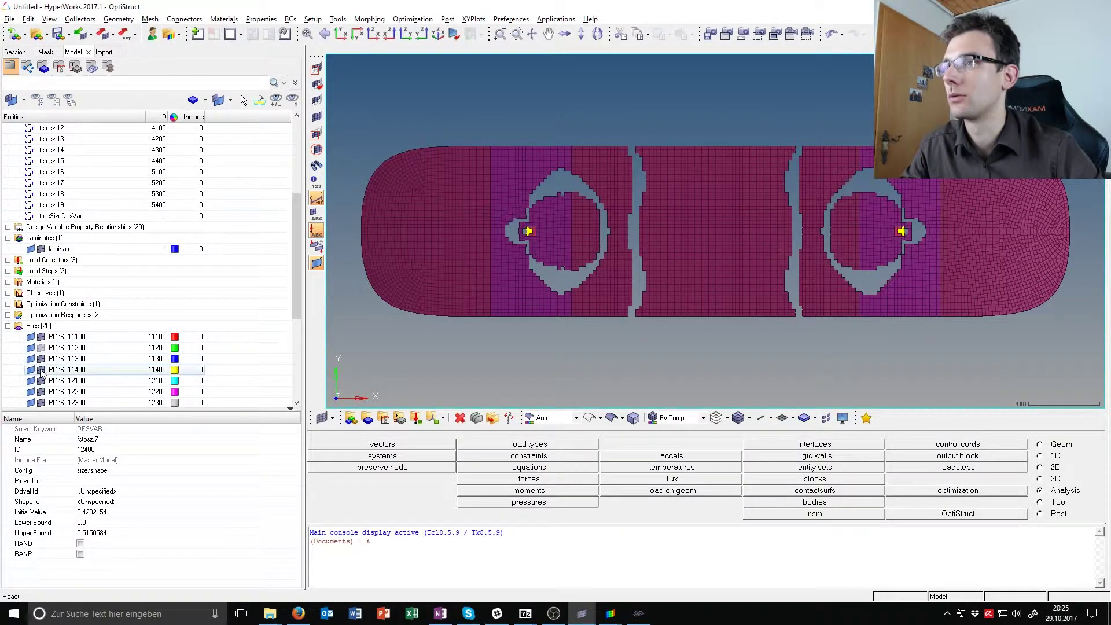
# Step: Hide ply PLYS_11100 and isolate the elements of ply PLYS_11300 to examine its shape
pyautogui.click(46, 337)
pyautogui.click(41, 337)
pyautogui.click(40, 358)
pyautogui.click(41, 359)
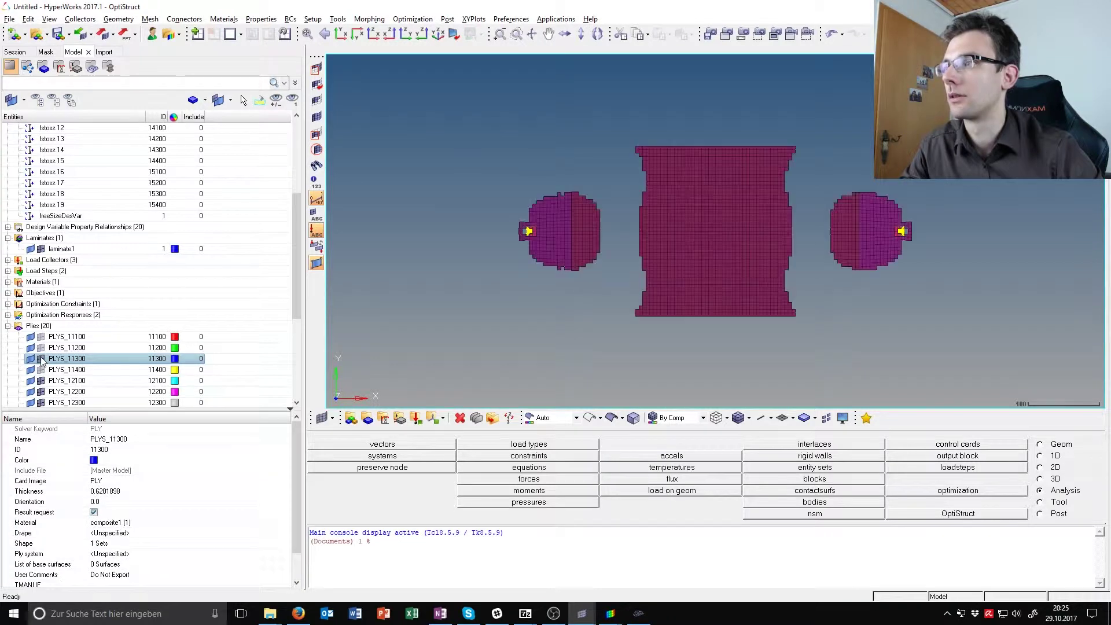
pyautogui.click(41, 359)
pyautogui.click(42, 360)
# Step: Show only the elements of ply PLYS_11400, with PLYS_11100 to PLYS_11300 hidden, to examine its shape
pyautogui.click(41, 370)
pyautogui.click(41, 370)
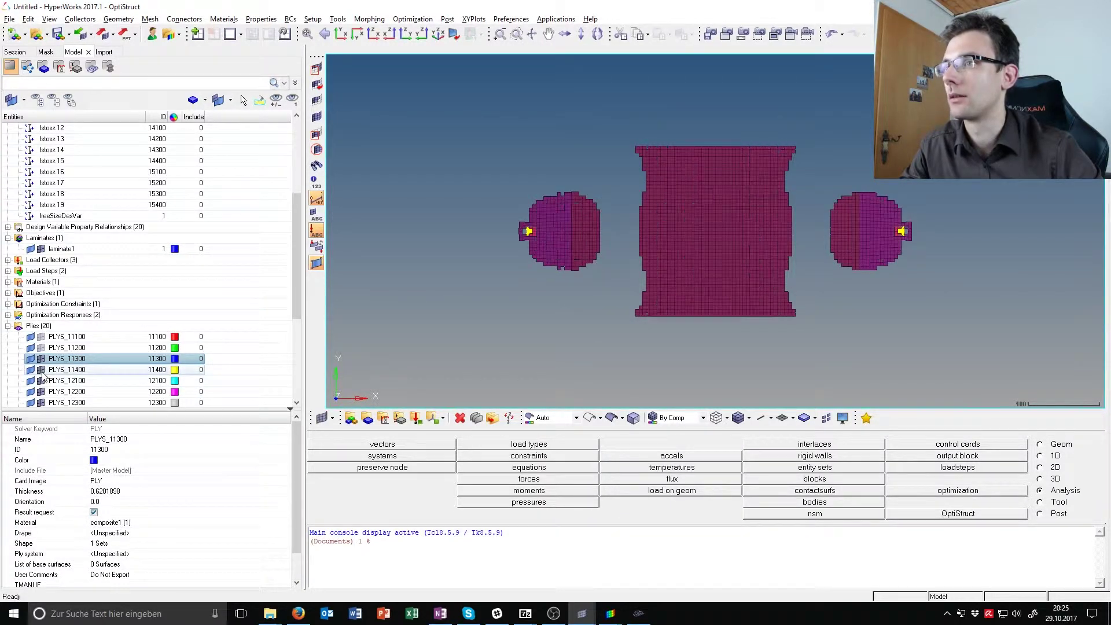
pyautogui.click(41, 370)
pyautogui.click(41, 370)
pyautogui.click(41, 370)
pyautogui.click(41, 370)
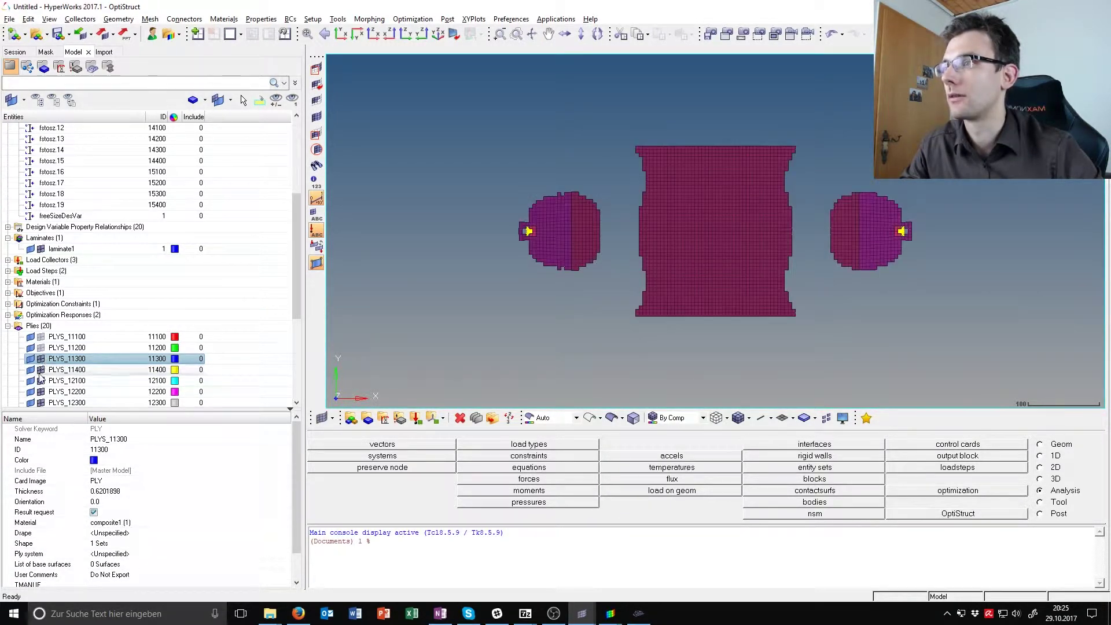
pyautogui.click(41, 370)
pyautogui.click(41, 370)
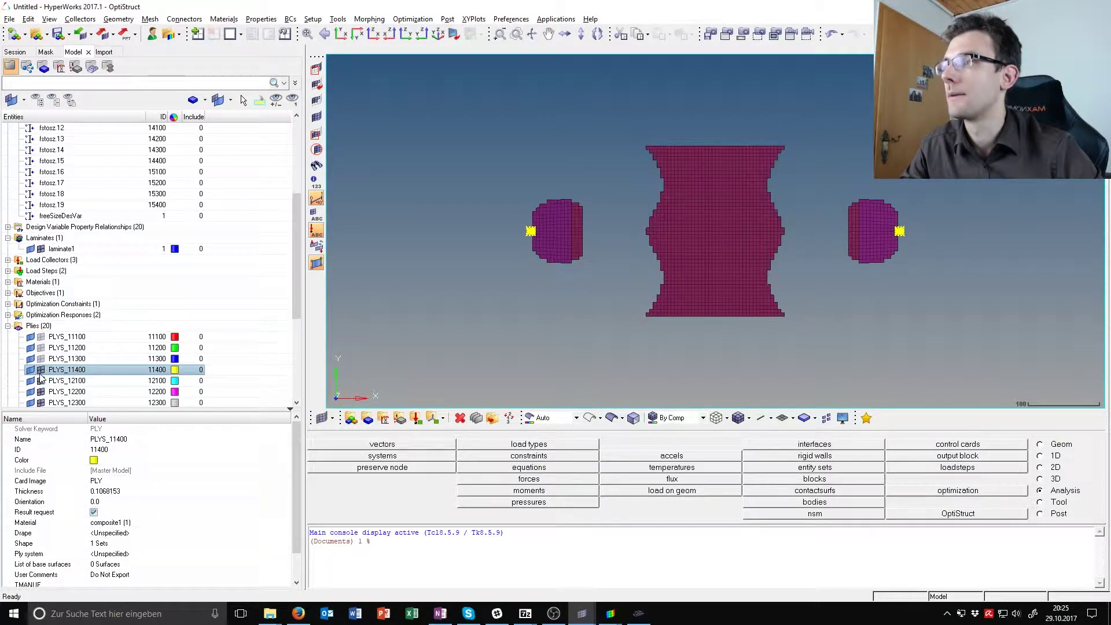
# Step: Toggle the element display of plies PLYS_11400 and PLYS_11300 to compare their shapes
pyautogui.click(41, 370)
pyautogui.click(41, 370)
pyautogui.click(41, 359)
# Step: Read the ply numbering scheme in section 3.3.2 of the tutorial PDF in Firefox, and return to HyperMesh to select ply PLYS_11100
pyautogui.hotkey('alt', 'Tab')
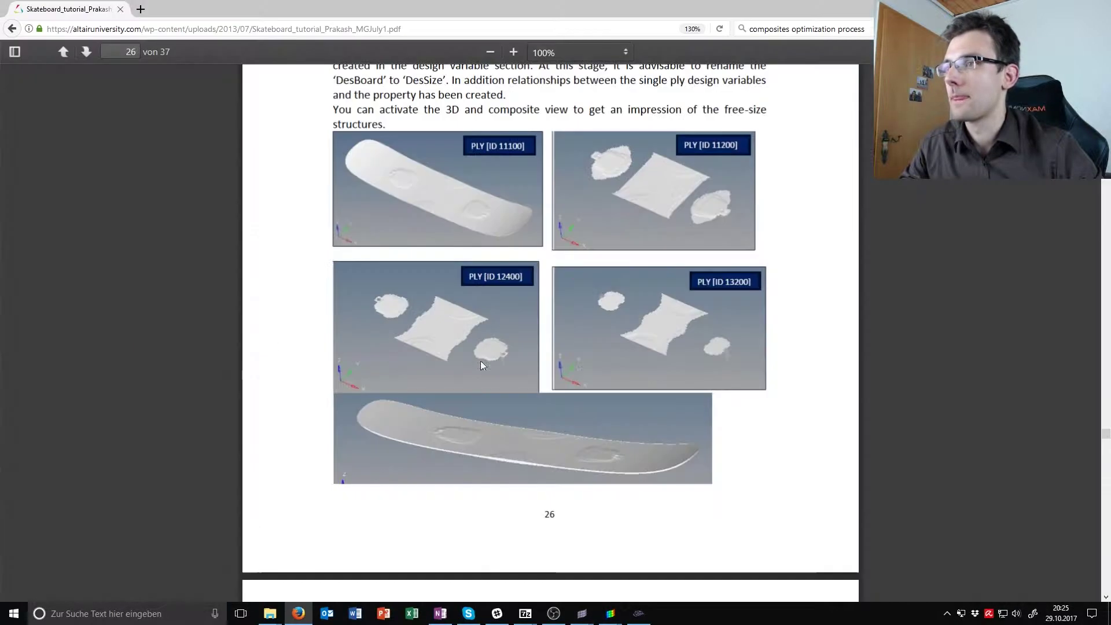
pyautogui.scroll(-8, 481, 360)
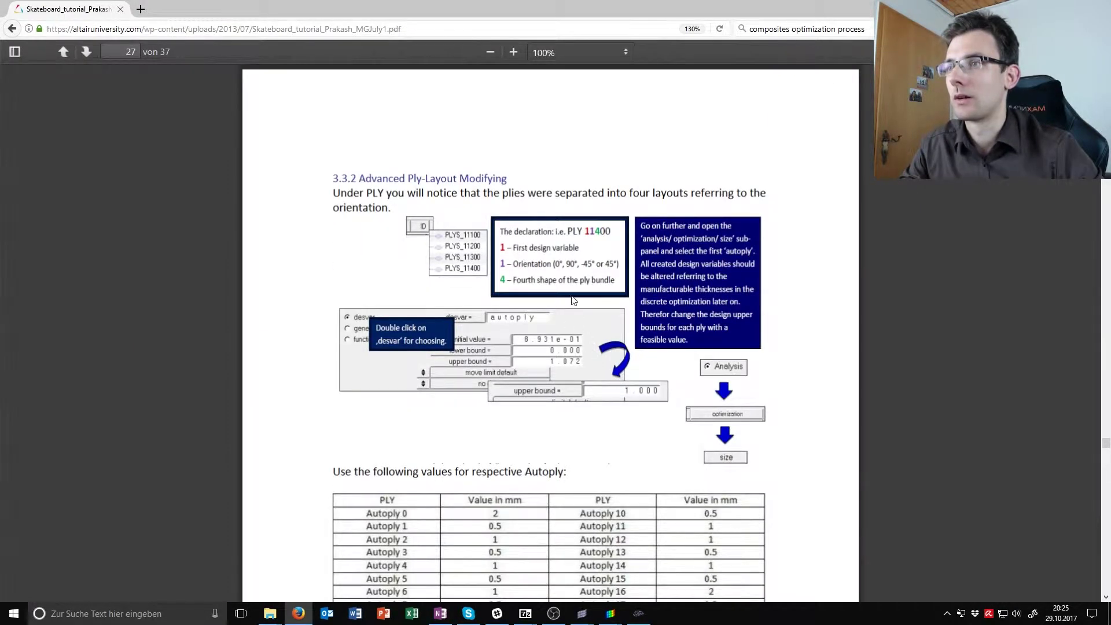
pyautogui.hotkey('alt', 'Tab')
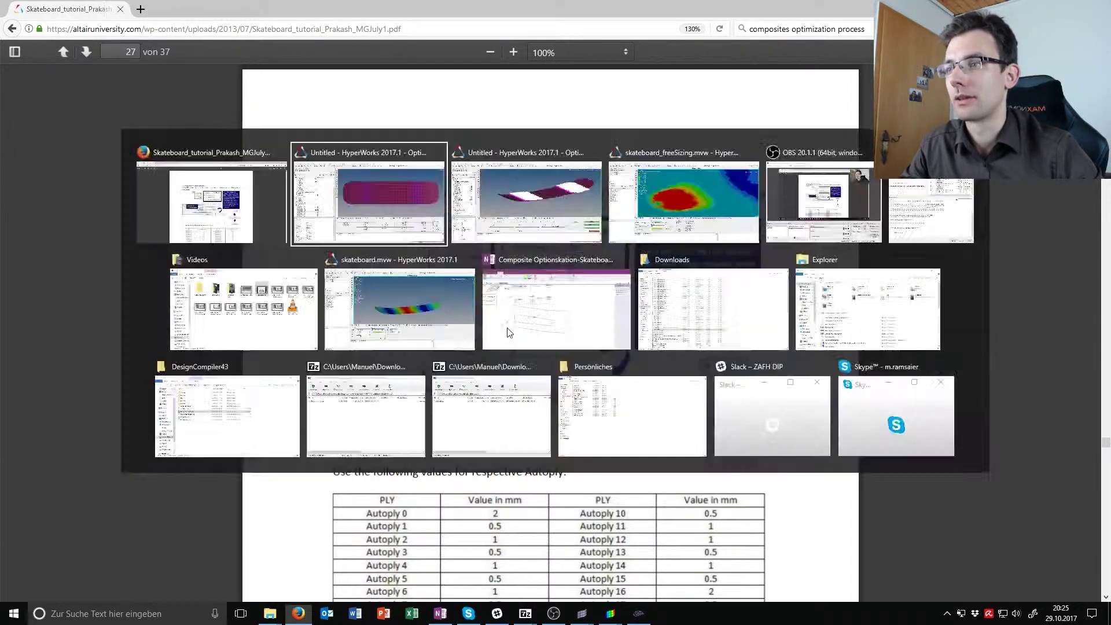
pyautogui.click(58, 337)
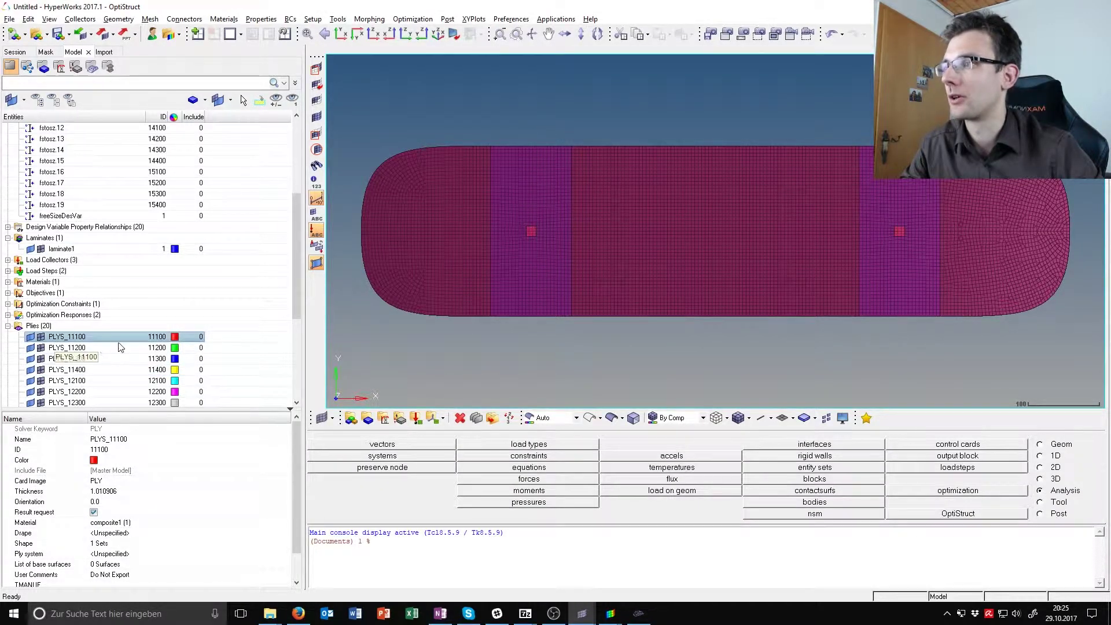
# Step: Load design variable fstosz into the size optimization settings to review its initial value and bounds
pyautogui.click(970, 492)
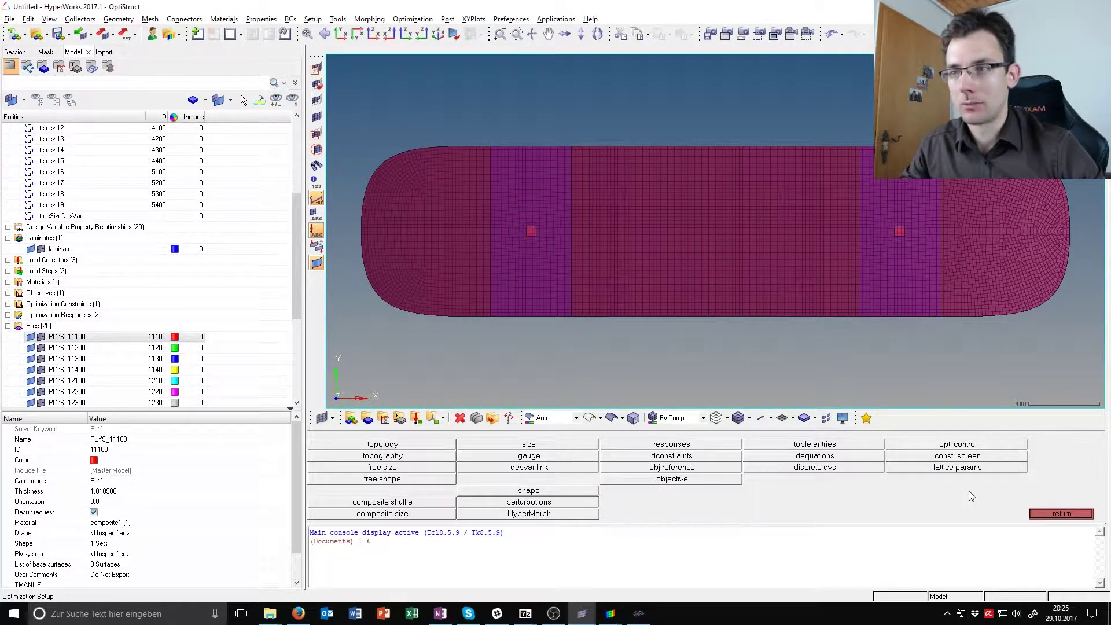
pyautogui.click(527, 445)
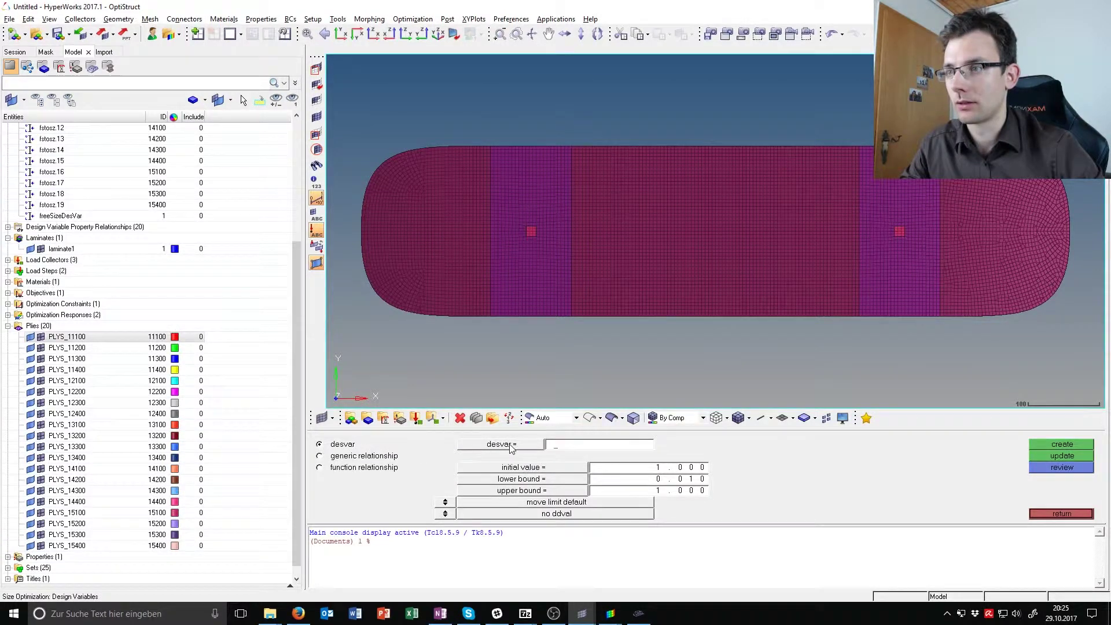
pyautogui.click(511, 447)
pyautogui.click(371, 444)
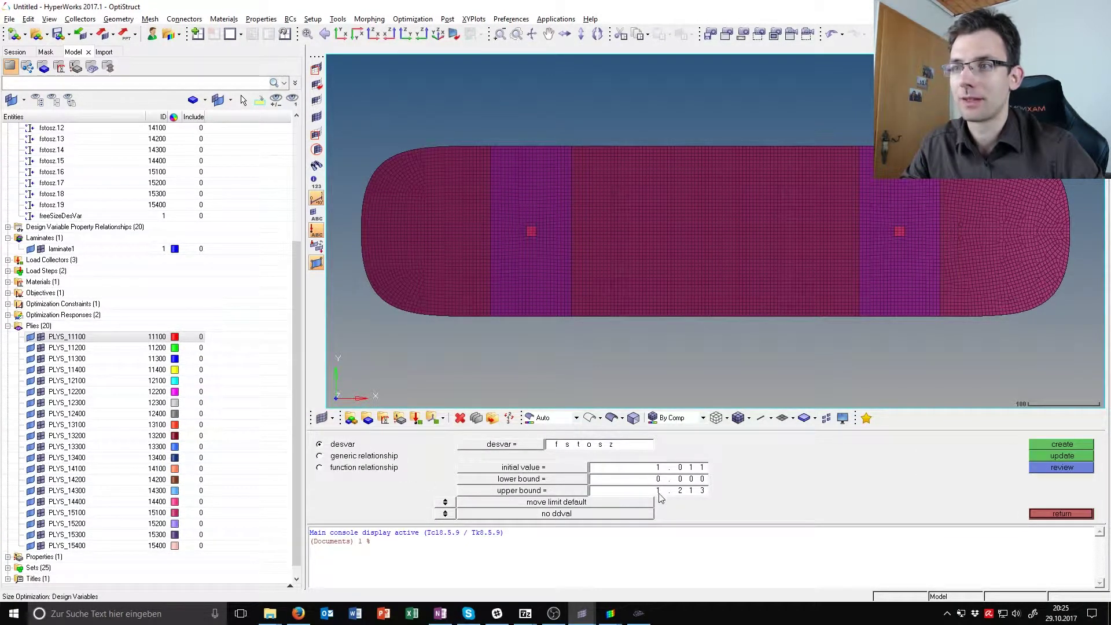
pyautogui.click(683, 496)
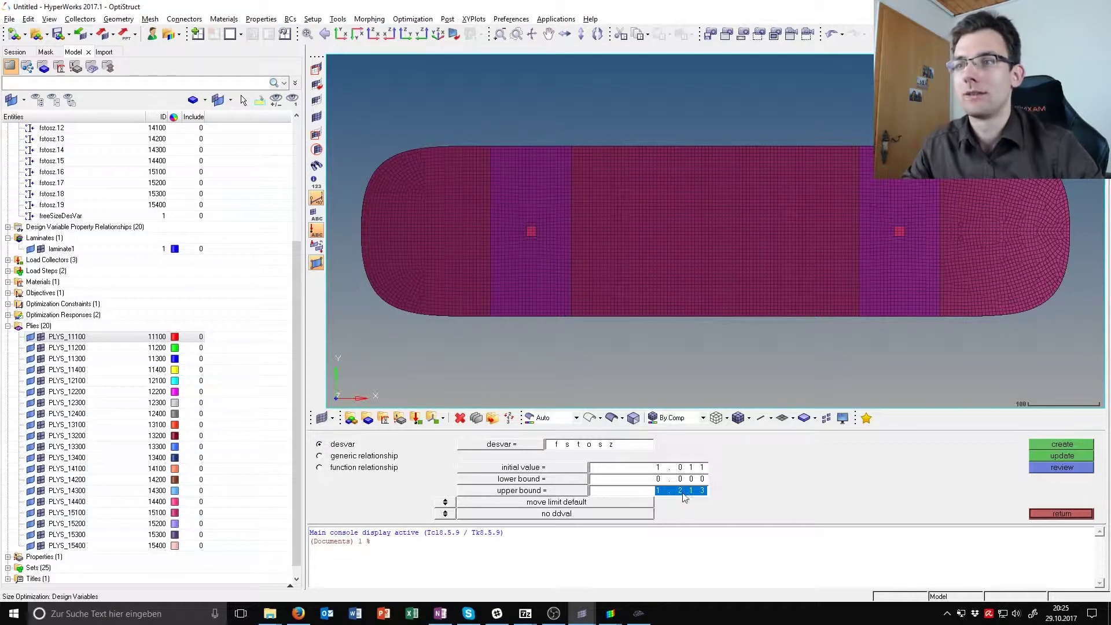
pyautogui.click(774, 484)
pyautogui.click(654, 484)
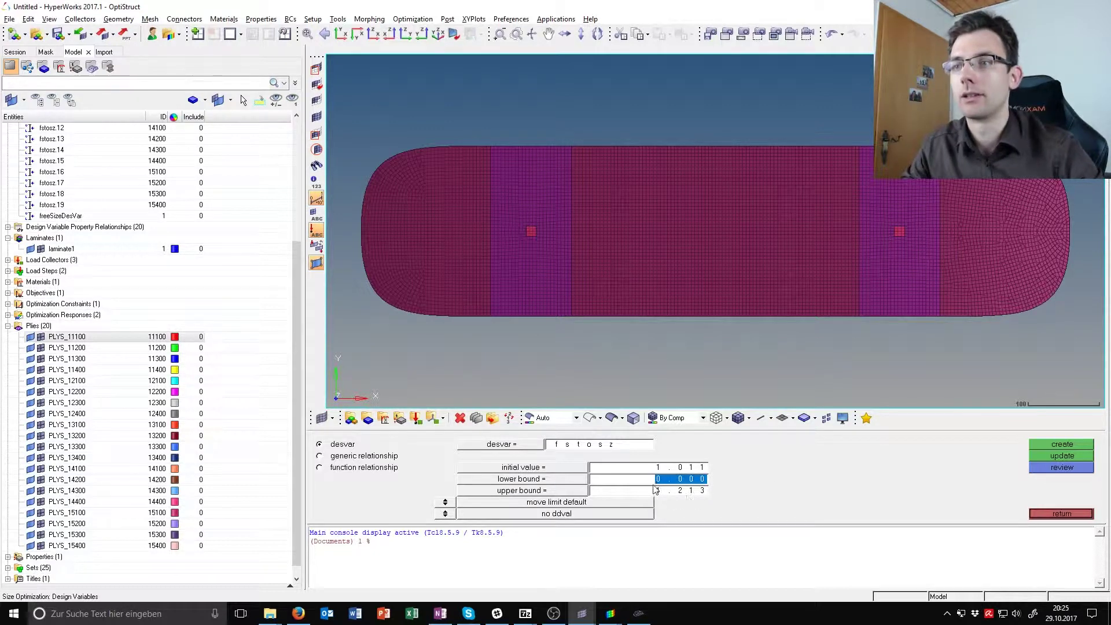
# Step: Look up the Autoply bounds table in the tutorial PDF in Firefox, return to HyperMesh and update fstosz with an upper bound of 2
pyautogui.hotkey('alt', 'Tab')
pyautogui.scroll(-5, 482, 354)
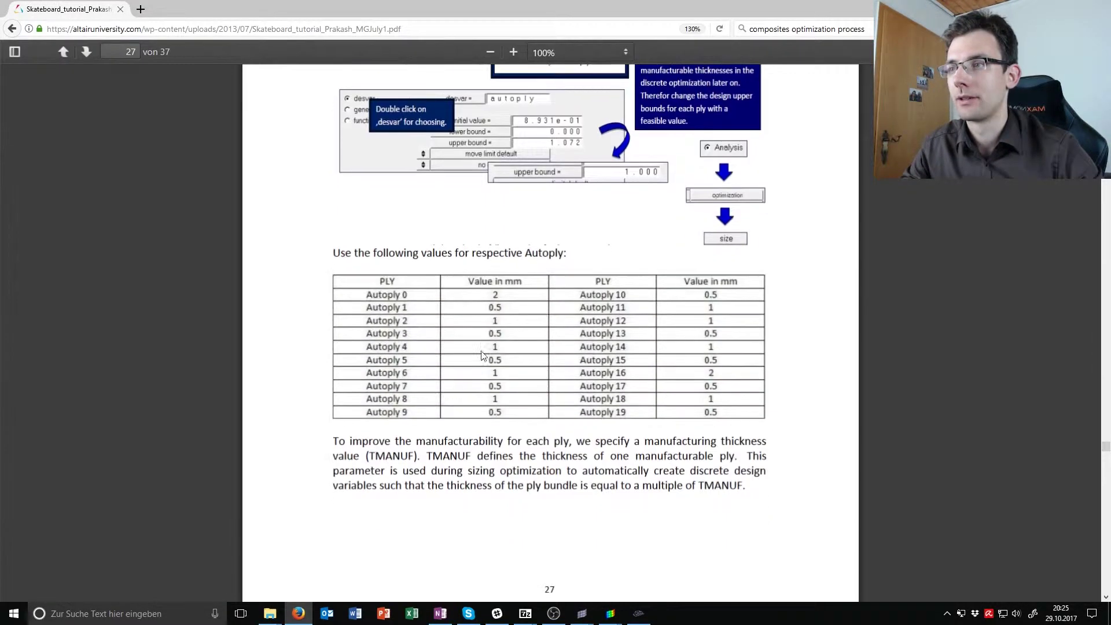
pyautogui.hotkey('alt', 'Tab')
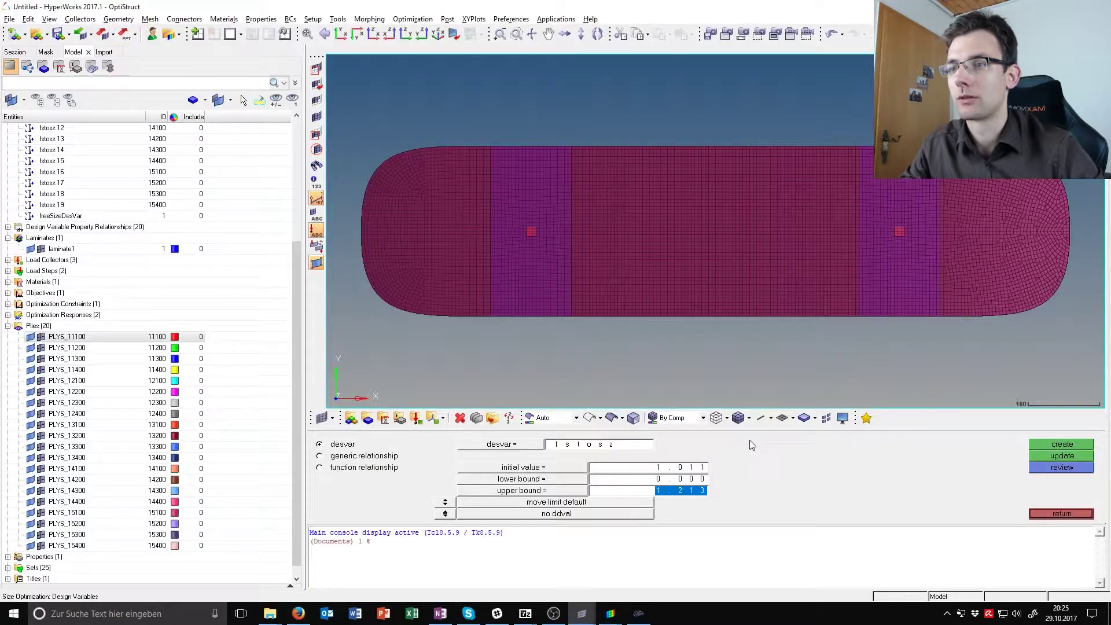
pyautogui.write('2')
pyautogui.press('Return')
pyautogui.click(1063, 458)
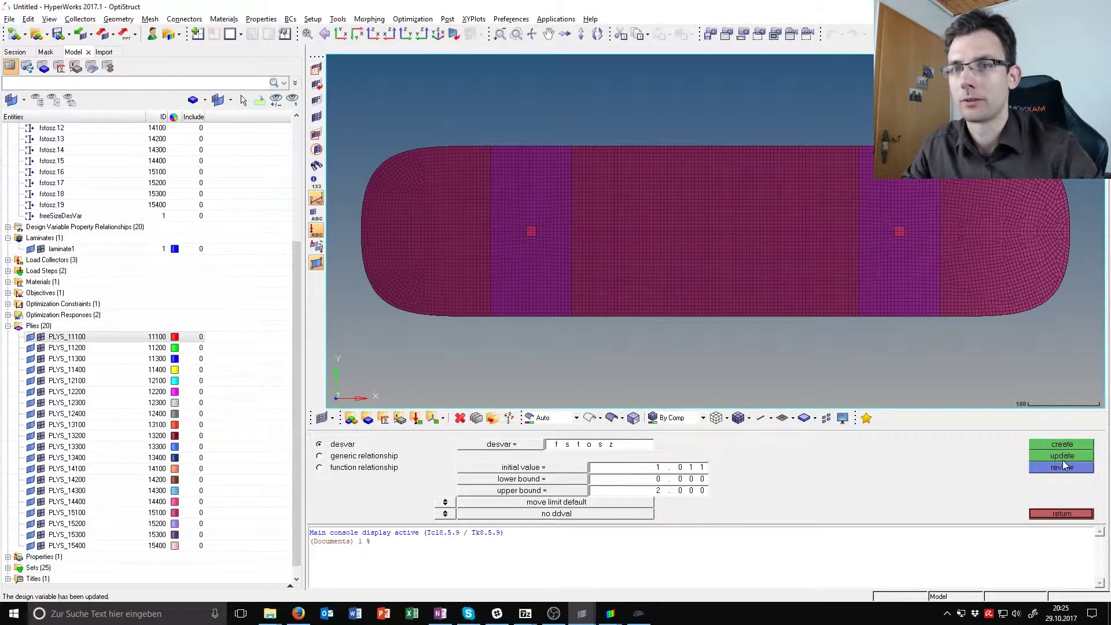
# Step: Load design variable fstosz.1 and set its upper bound to 0.5
pyautogui.click(514, 444)
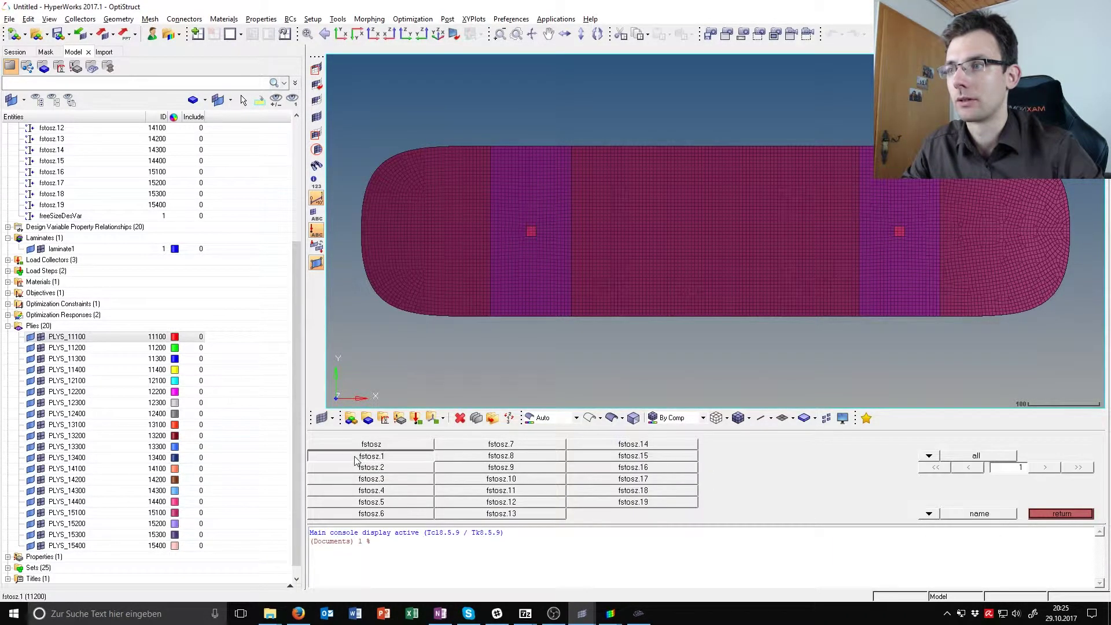
pyautogui.click(354, 457)
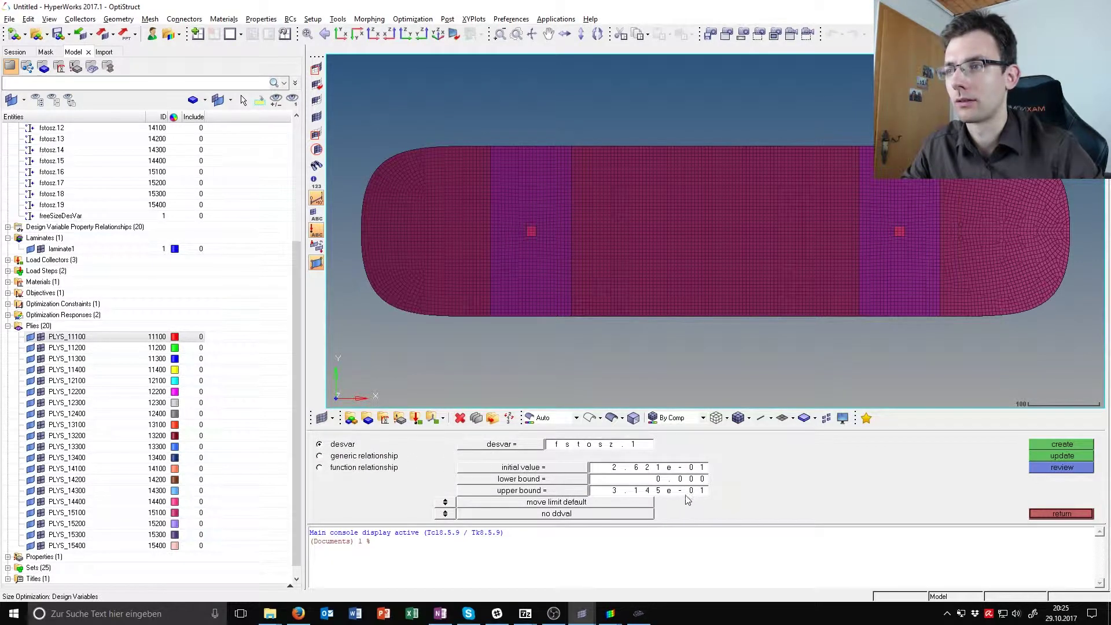
pyautogui.click(669, 491)
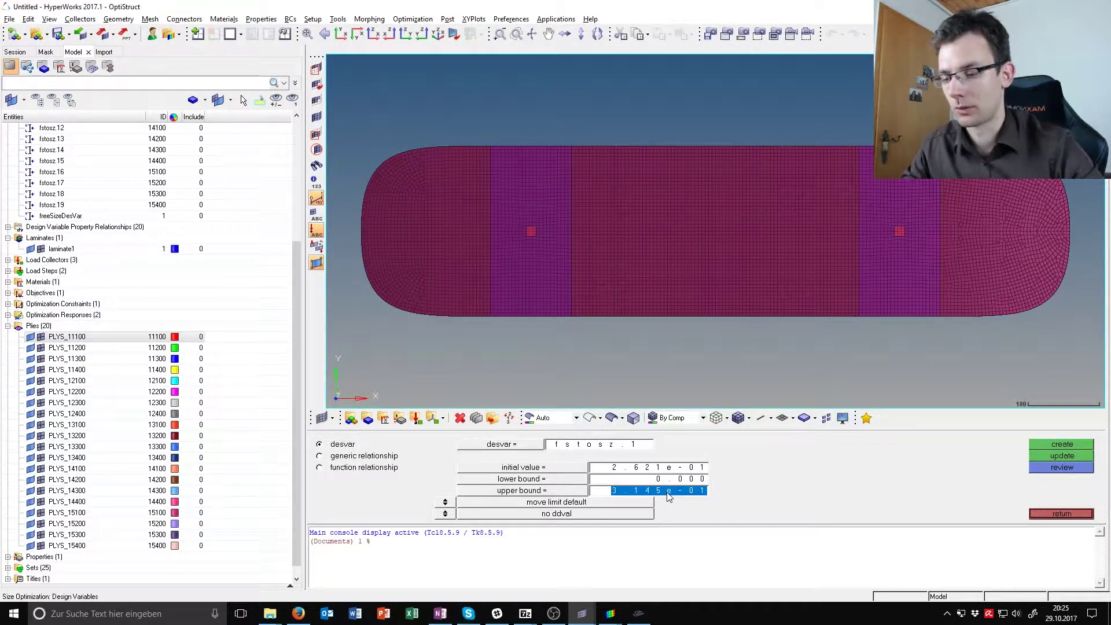
pyautogui.write('0.5')
pyautogui.press('Return')
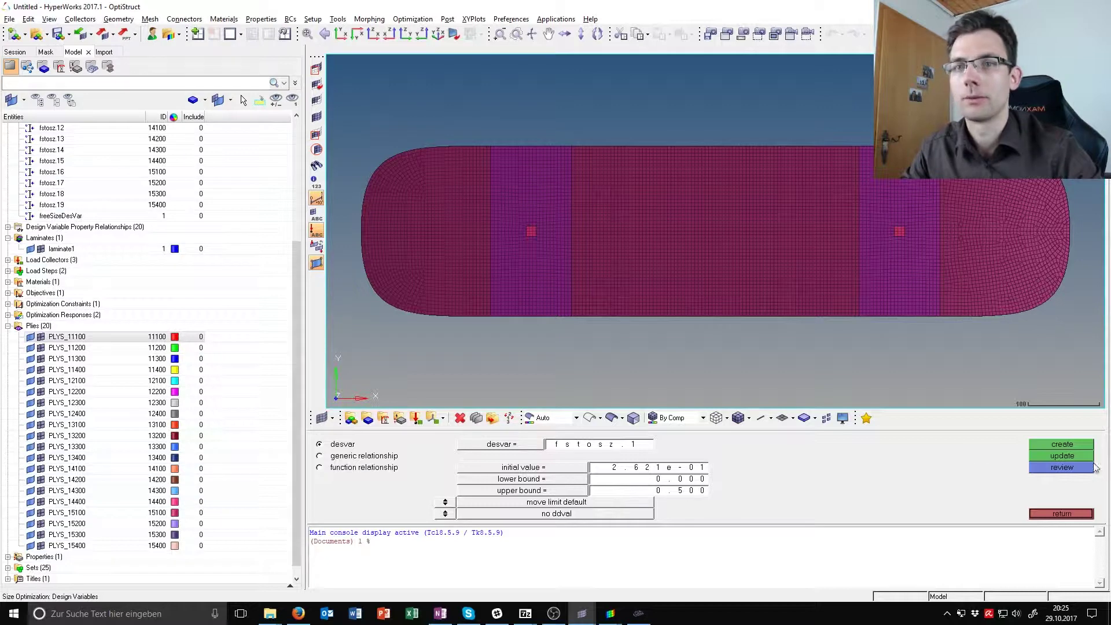
# Step: Check the tutorial's Autoply 2 value in Firefox, return to HyperMesh and update design variable fstosz.2 with an upper bound of 1
pyautogui.hotkey('alt', 'Tab')
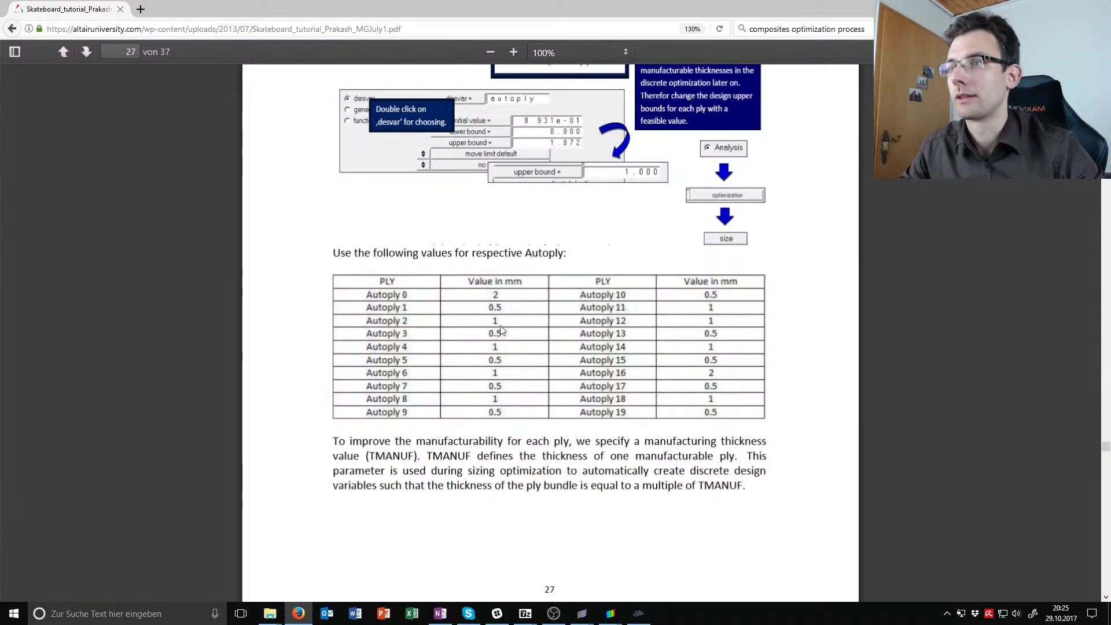
pyautogui.hotkey('alt', 'Tab')
pyautogui.click(502, 444)
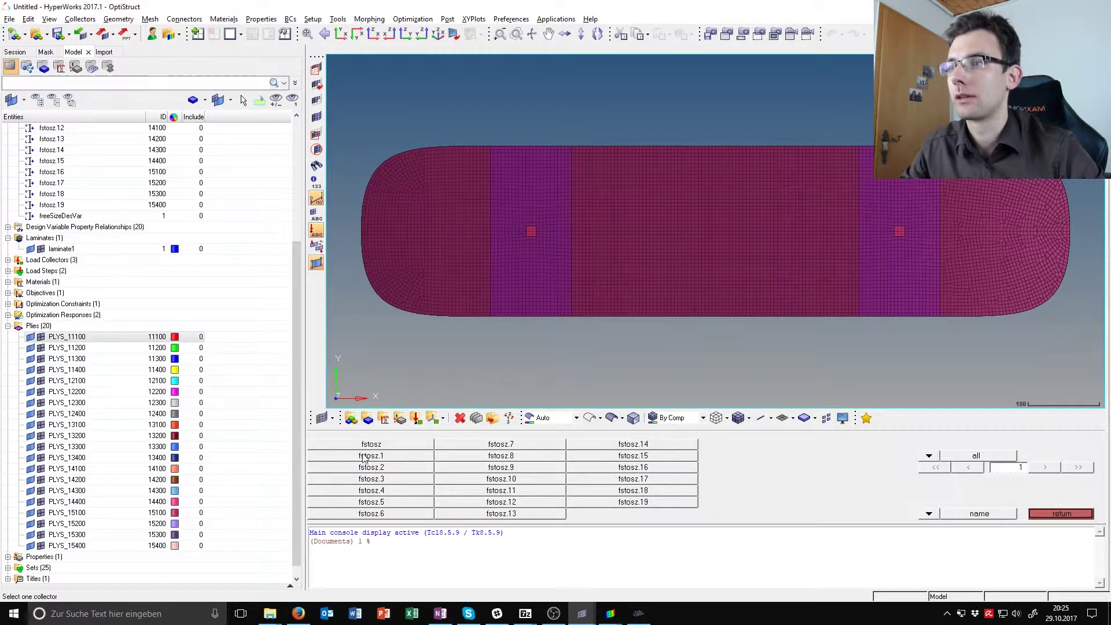
pyautogui.click(374, 466)
pyautogui.click(631, 491)
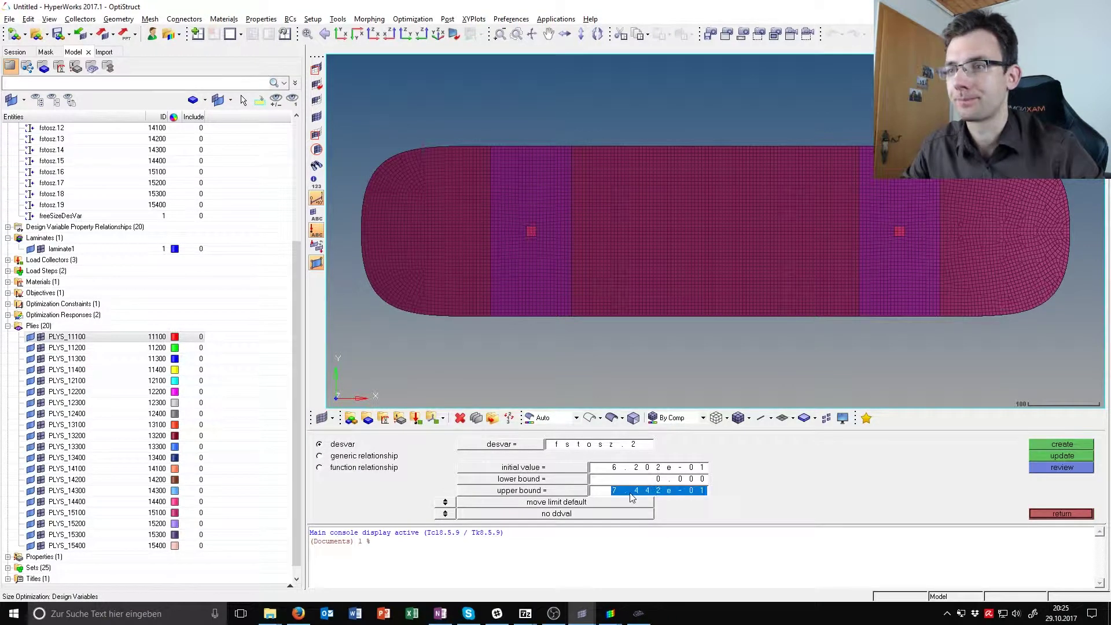
pyautogui.write('1')
pyautogui.press('Return')
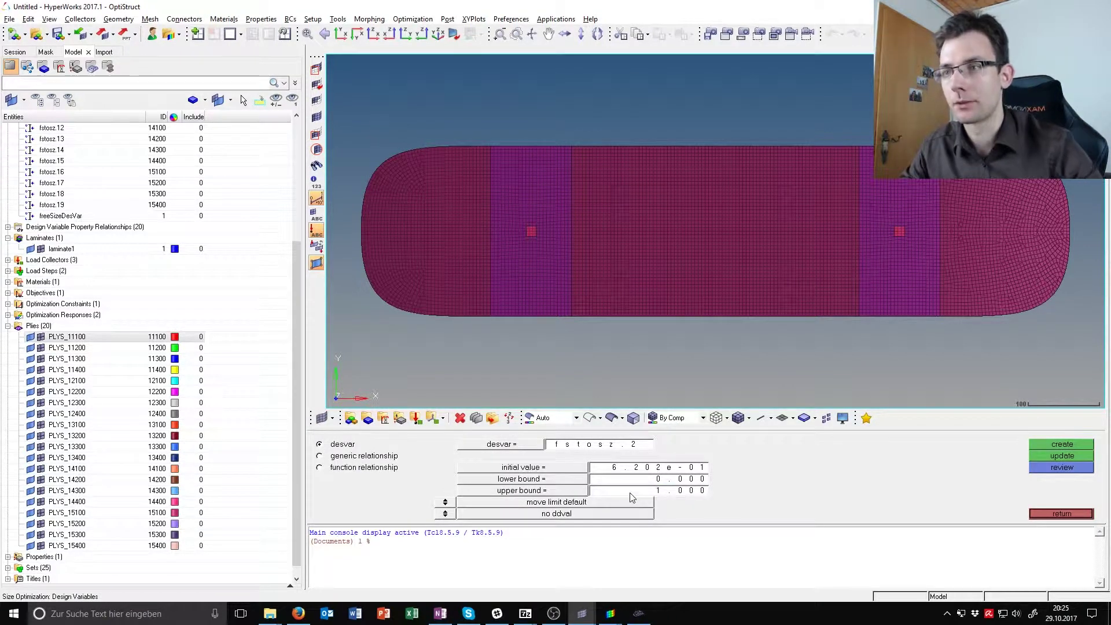
pyautogui.click(1052, 456)
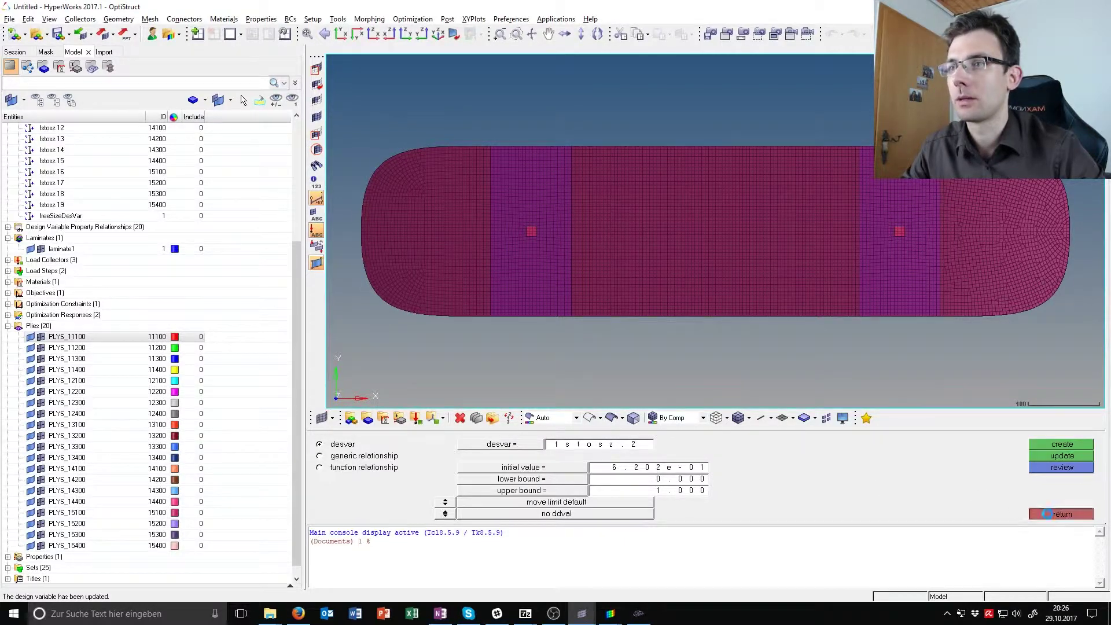
# Step: Leave the size settings and review the bounds of design variables fstosz.1, fstosz.2 and fstosz.3 in the model tree
pyautogui.click(1062, 514)
pyautogui.scroll(5, 132, 201)
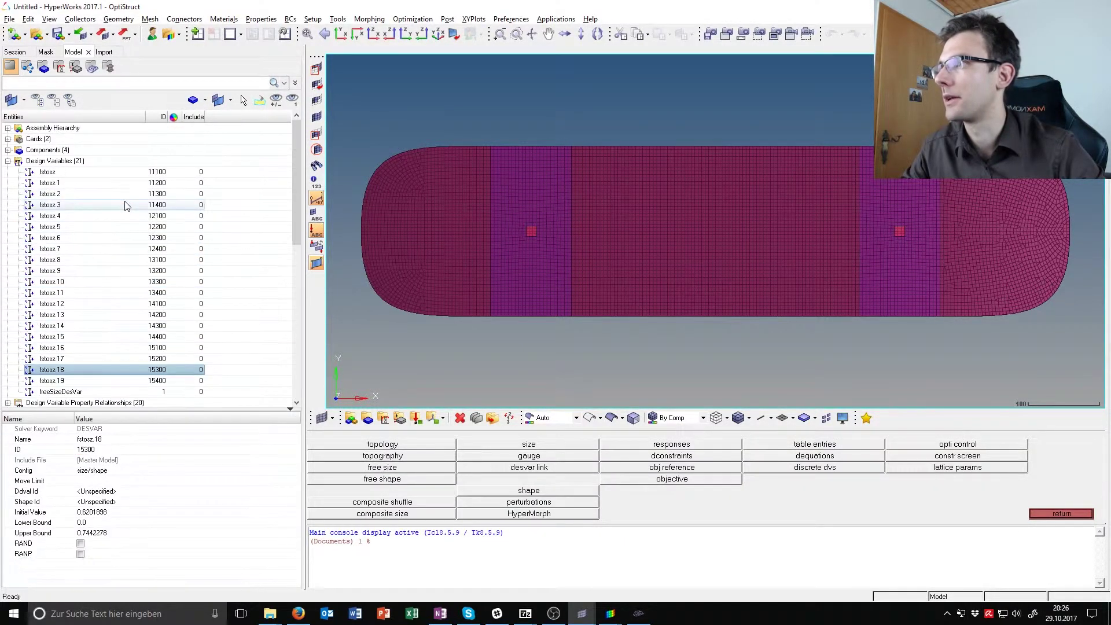
pyautogui.click(87, 205)
pyautogui.click(88, 194)
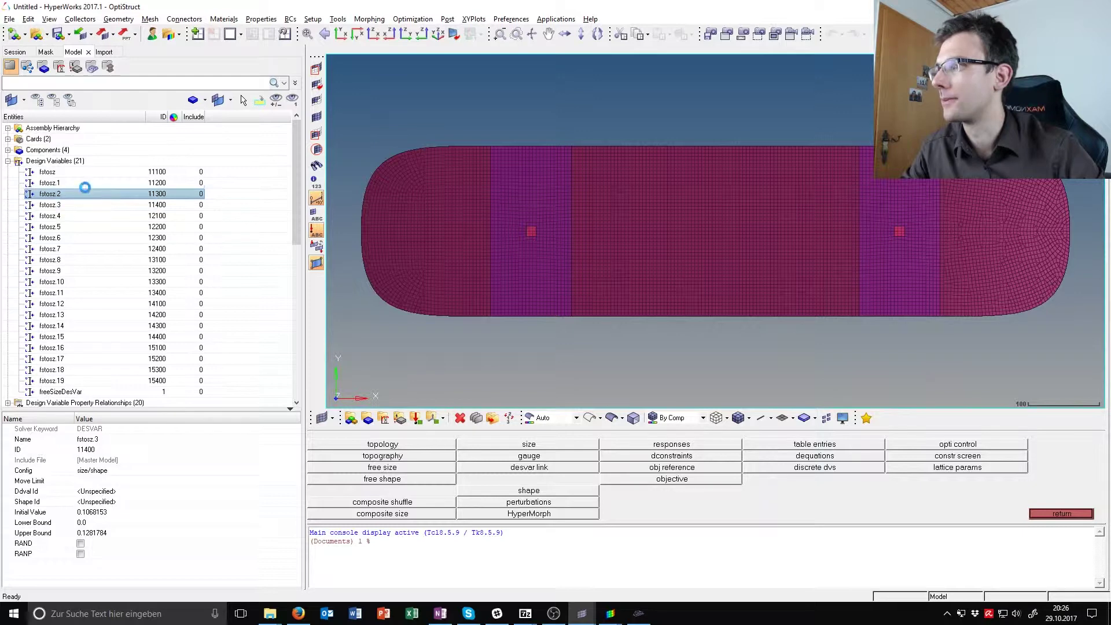
pyautogui.click(88, 184)
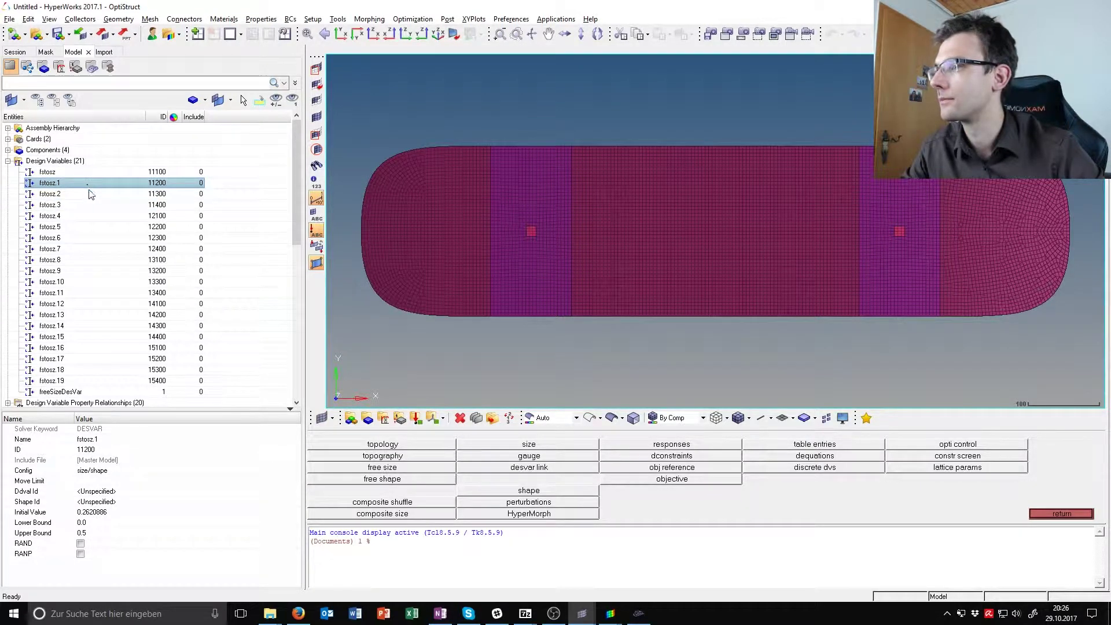
pyautogui.click(89, 194)
pyautogui.click(91, 205)
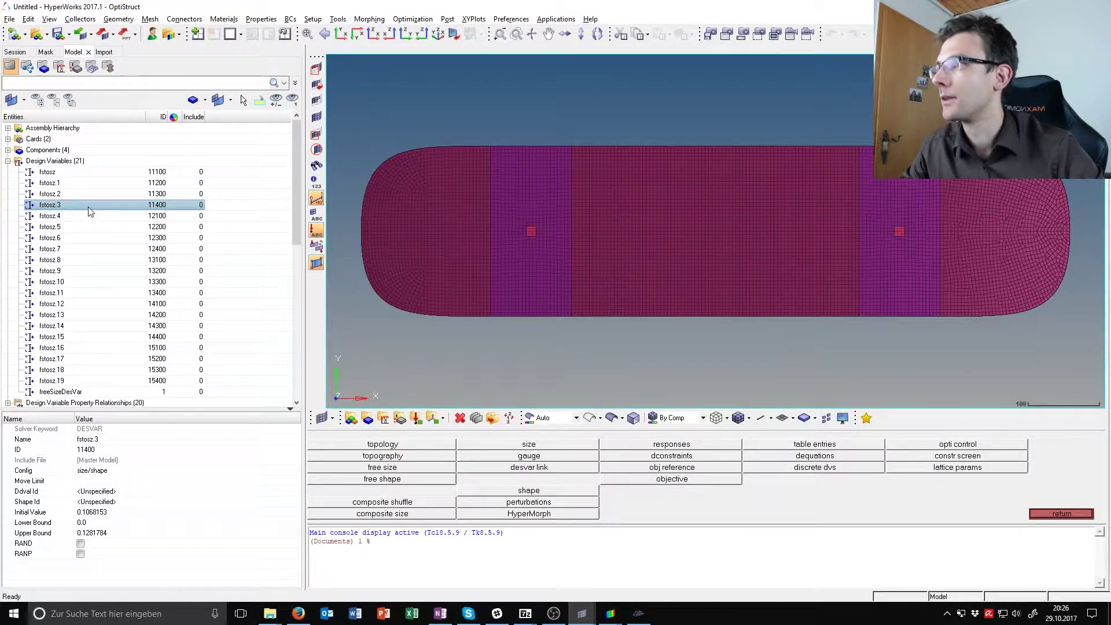
# Step: Check the tutorial's Autoply 3 value in Firefox, return to HyperMesh and set the upper bound of design variable fstosz.3 to 0.5
pyautogui.hotkey('alt', 'Tab')
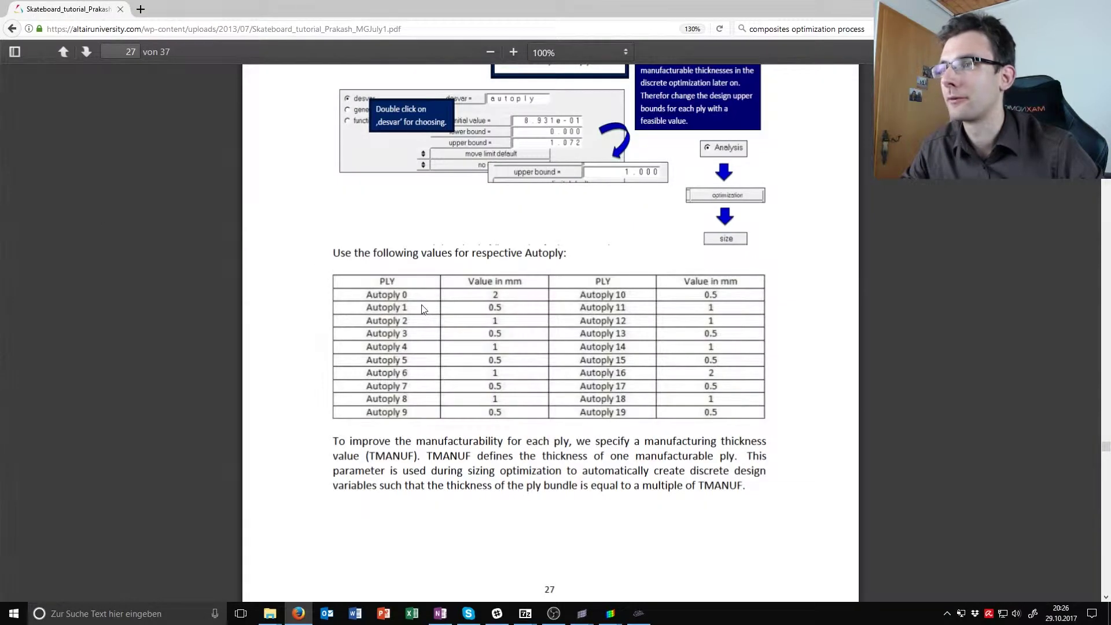
pyautogui.hotkey('alt', 'Tab')
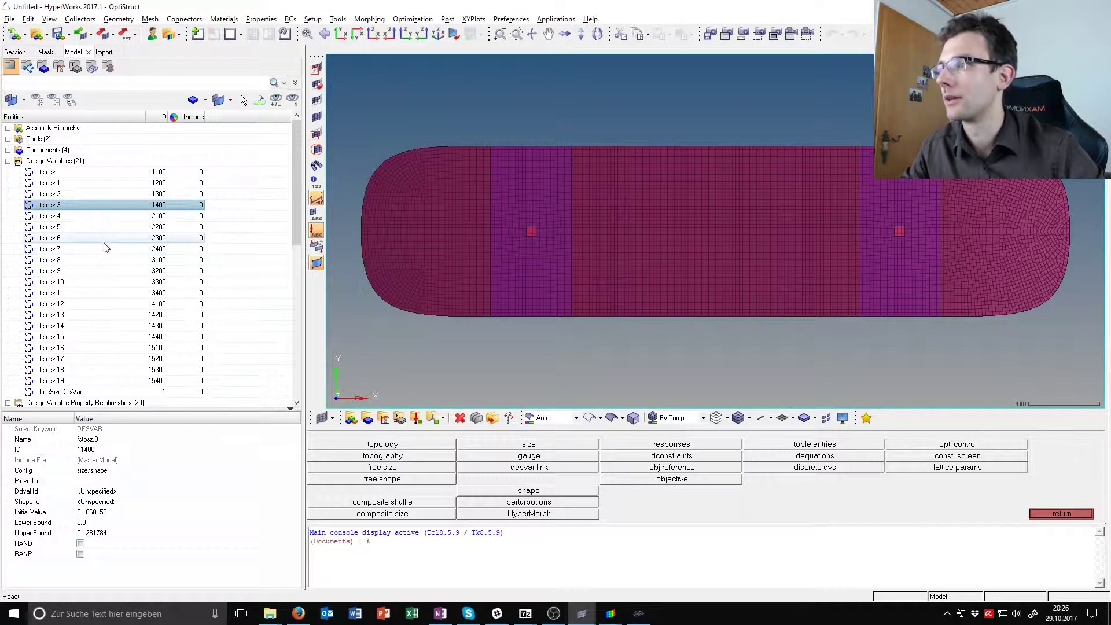
pyautogui.click(128, 533)
pyautogui.click(128, 533)
pyautogui.write('0.5')
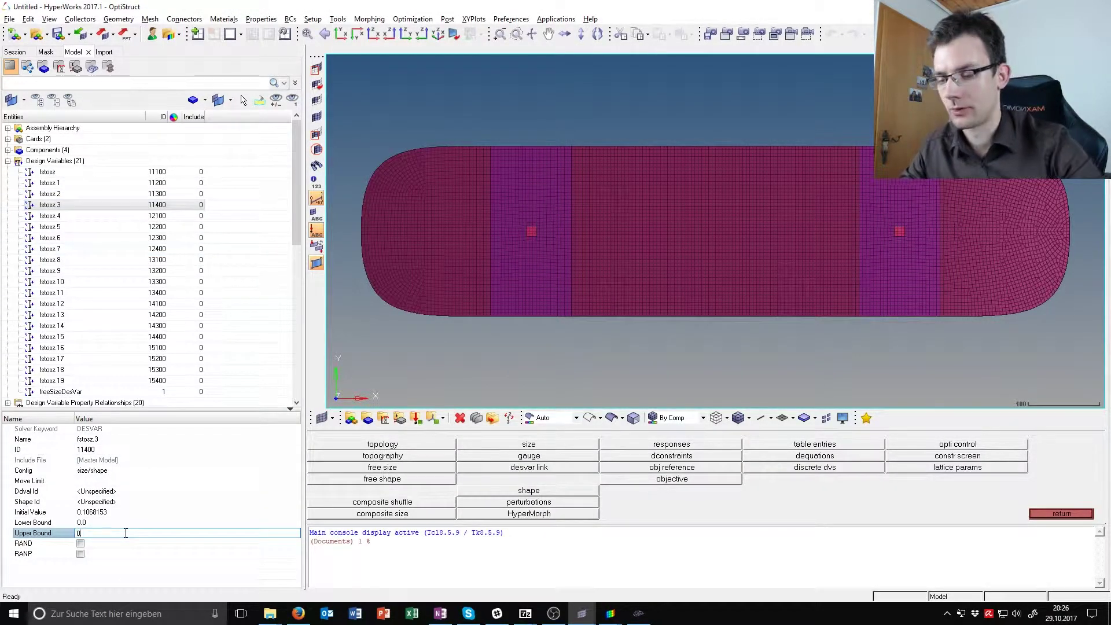
pyautogui.press('Return')
# Step: Set the upper bound of design variable fstosz.4 to 1
pyautogui.click(52, 216)
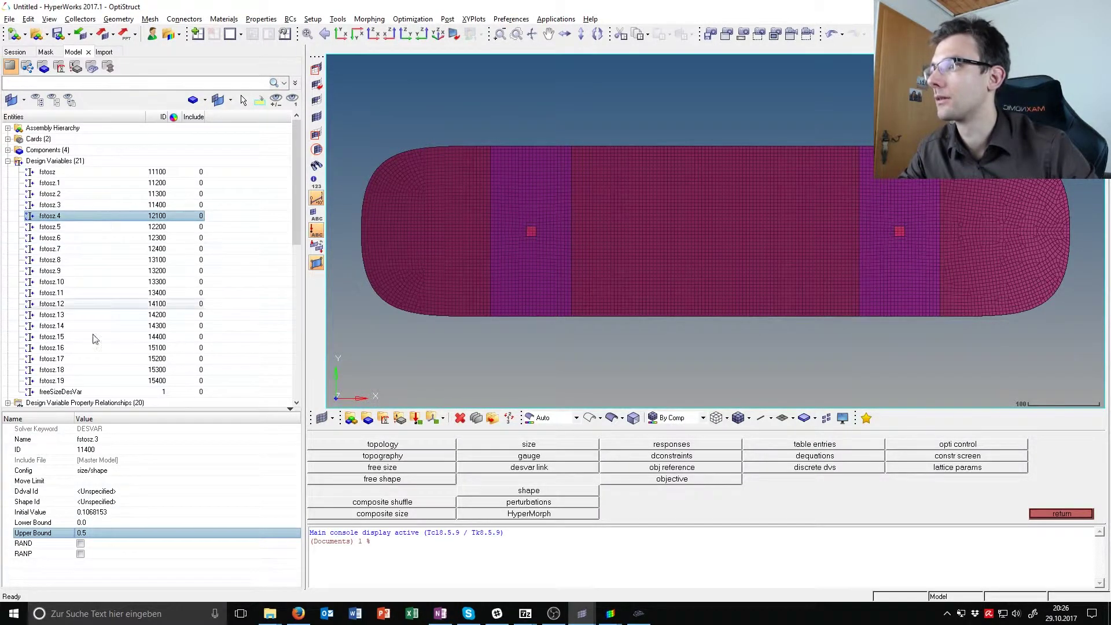
pyautogui.click(105, 533)
pyautogui.click(106, 533)
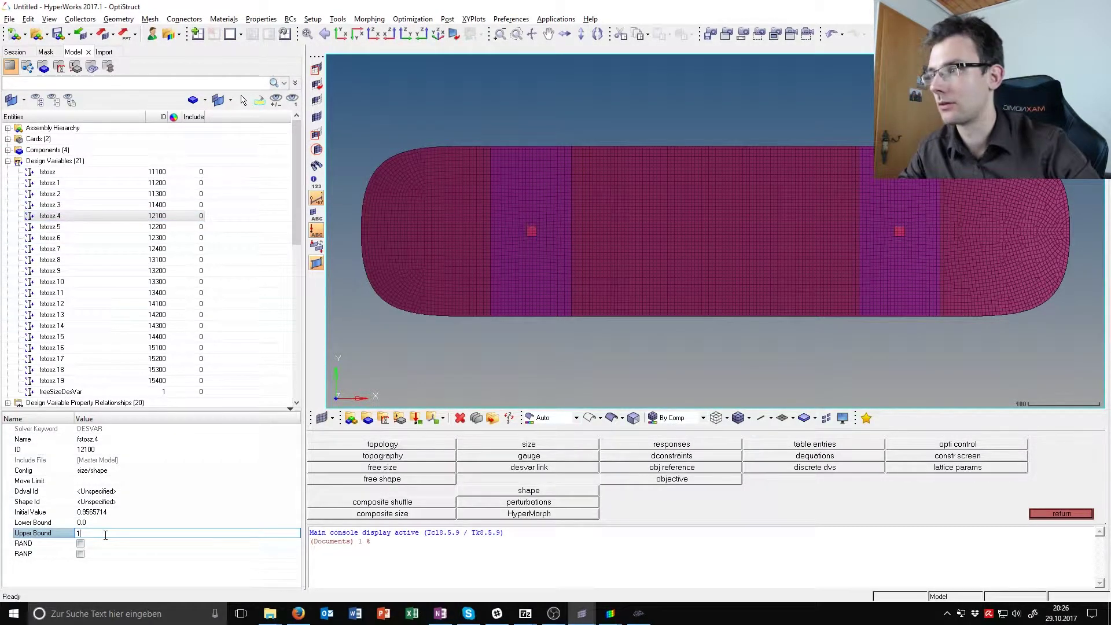
pyautogui.press('Return')
# Step: Check the tutorial's next Autoply values in Firefox, return to HyperMesh and set the upper bound of design variable fstosz.5 to 0.5
pyautogui.hotkey('alt', 'Tab')
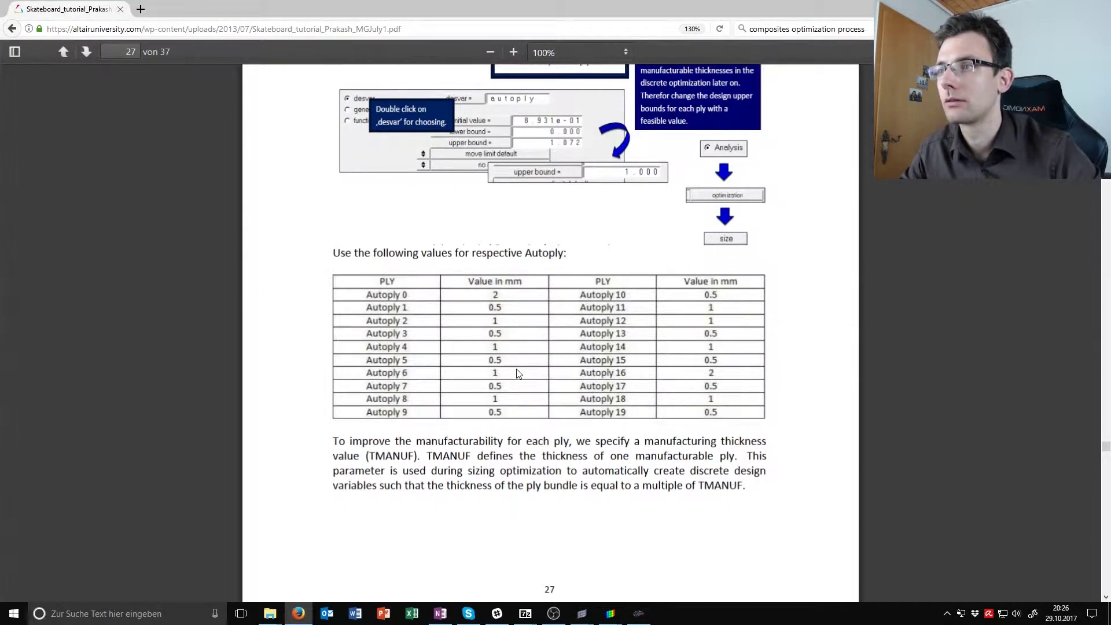
pyautogui.hotkey('alt', 'Tab')
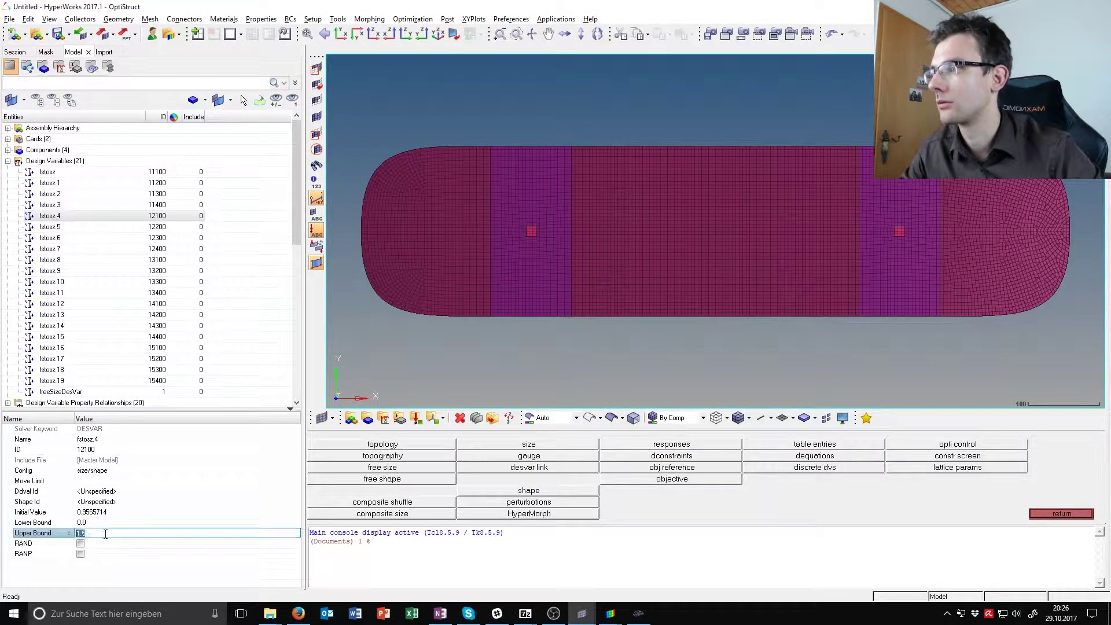
pyautogui.click(105, 533)
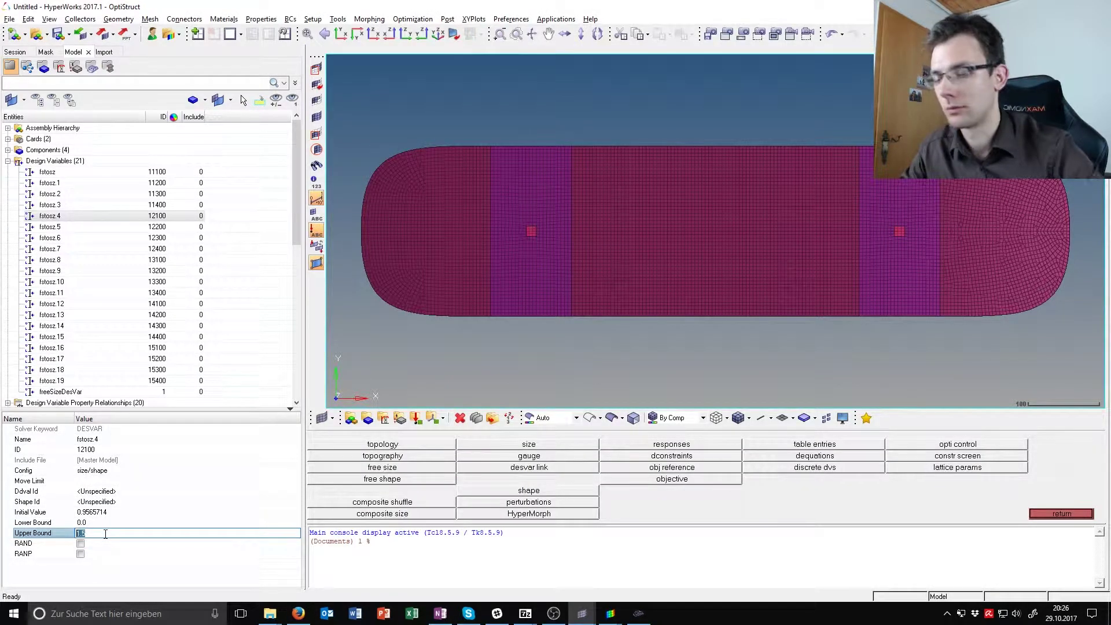
pyautogui.click(80, 227)
pyautogui.click(104, 533)
pyautogui.write('0.5')
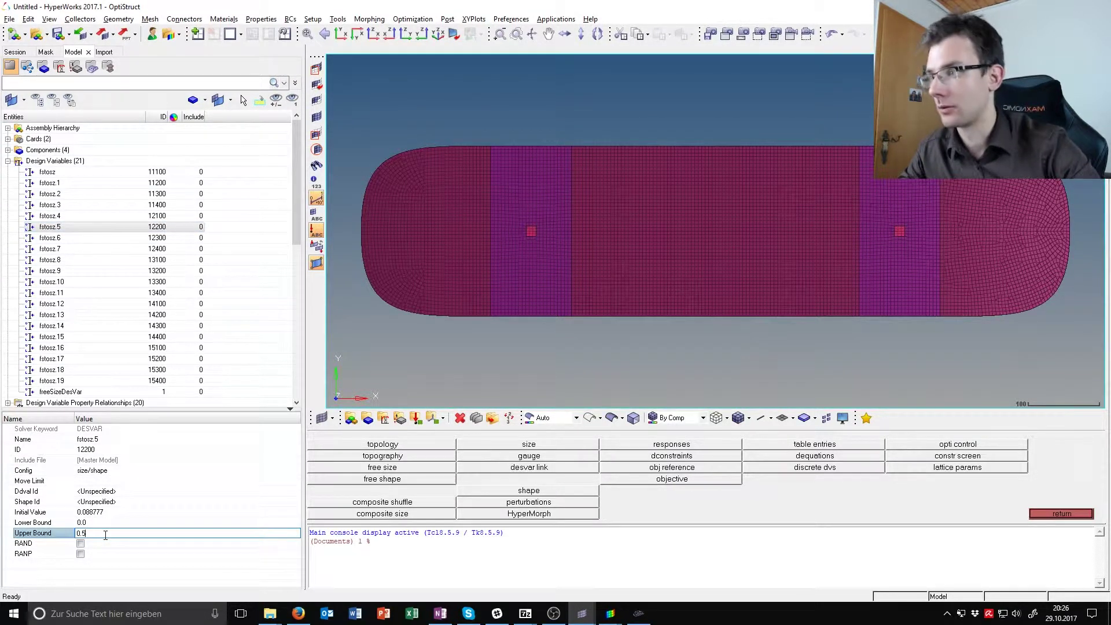
pyautogui.click(50, 238)
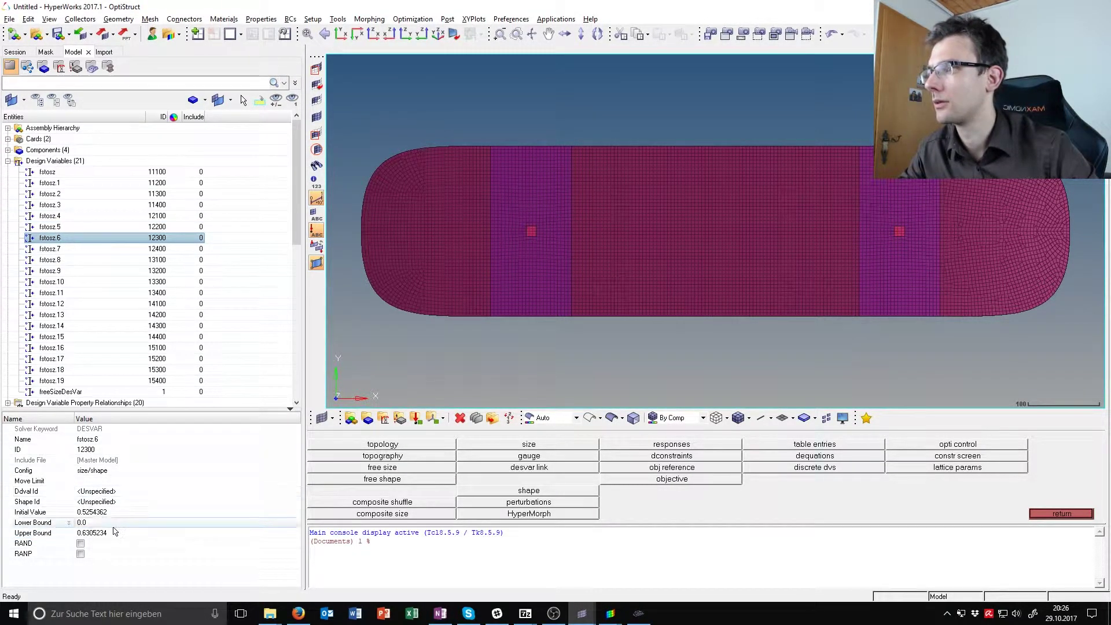
# Step: Set the upper bound of design variable fstosz.6 to 1.0
pyautogui.click(80, 543)
pyautogui.click(80, 544)
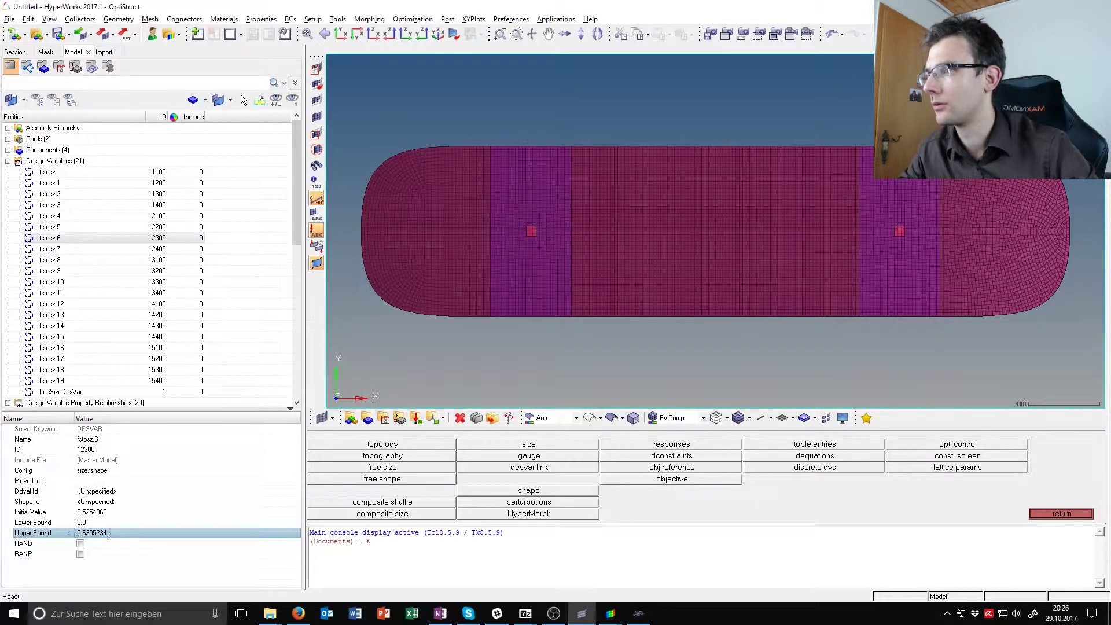
pyautogui.click(108, 534)
pyautogui.write('1.0')
pyautogui.press('Return')
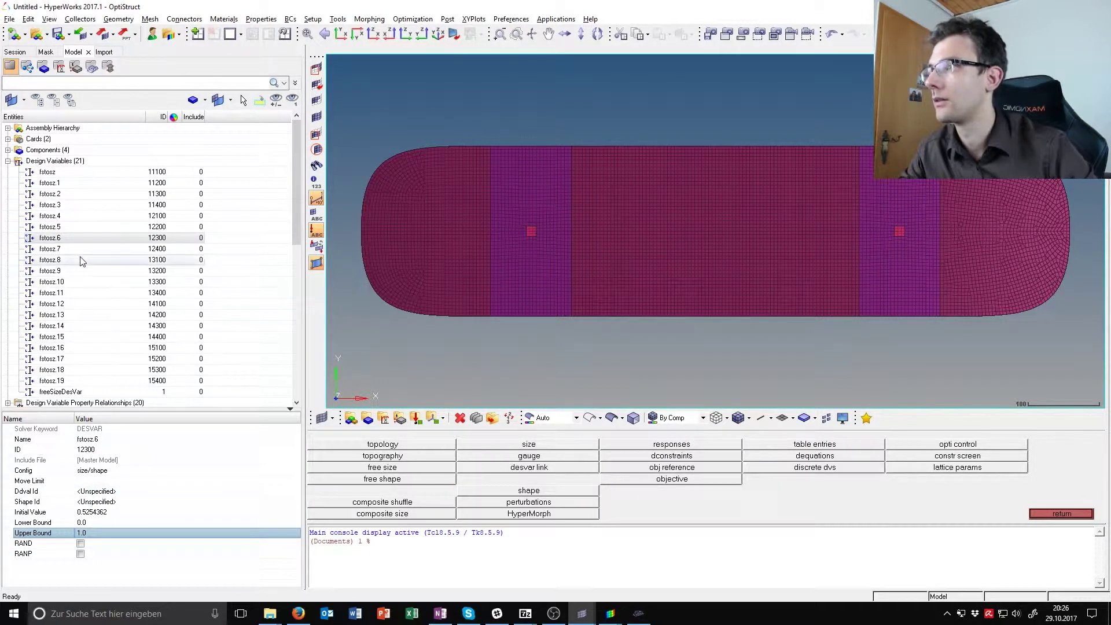
# Step: Set the upper bound of design variable fstosz.7 to 0.5
pyautogui.click(50, 249)
pyautogui.click(108, 533)
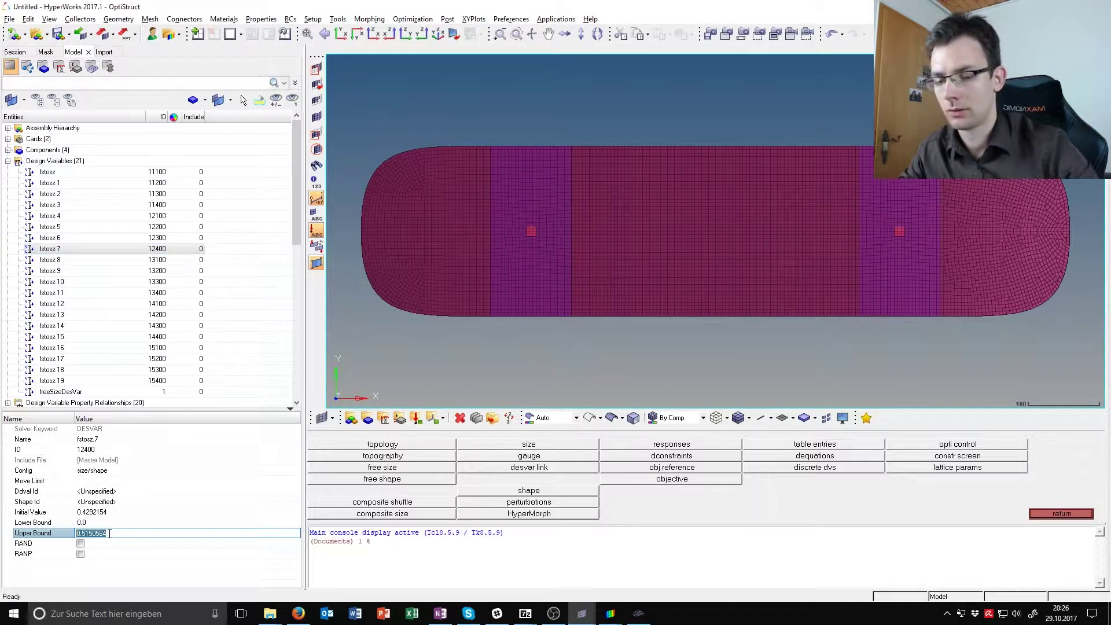
pyautogui.write('0.5')
pyautogui.press('Return')
# Step: Check the tutorial's next Autoply values in Firefox, return to HyperMesh and open the upper bound of design variable fstosz.8 for editing
pyautogui.hotkey('alt', 'Tab')
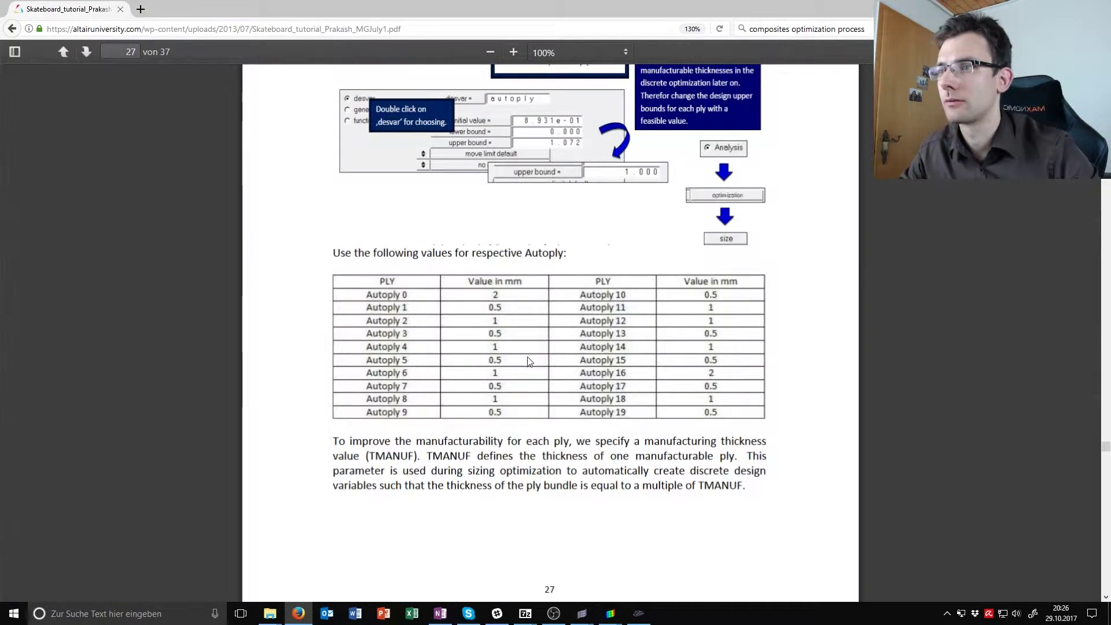
pyautogui.hotkey('alt', 'Tab')
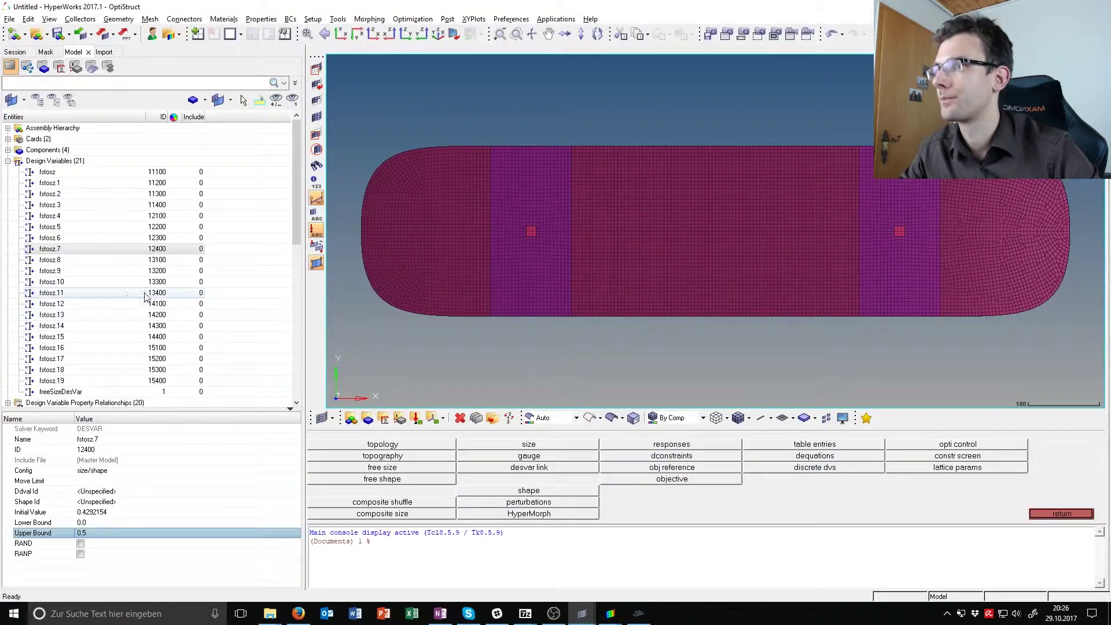
pyautogui.hotkey('alt', 'Tab')
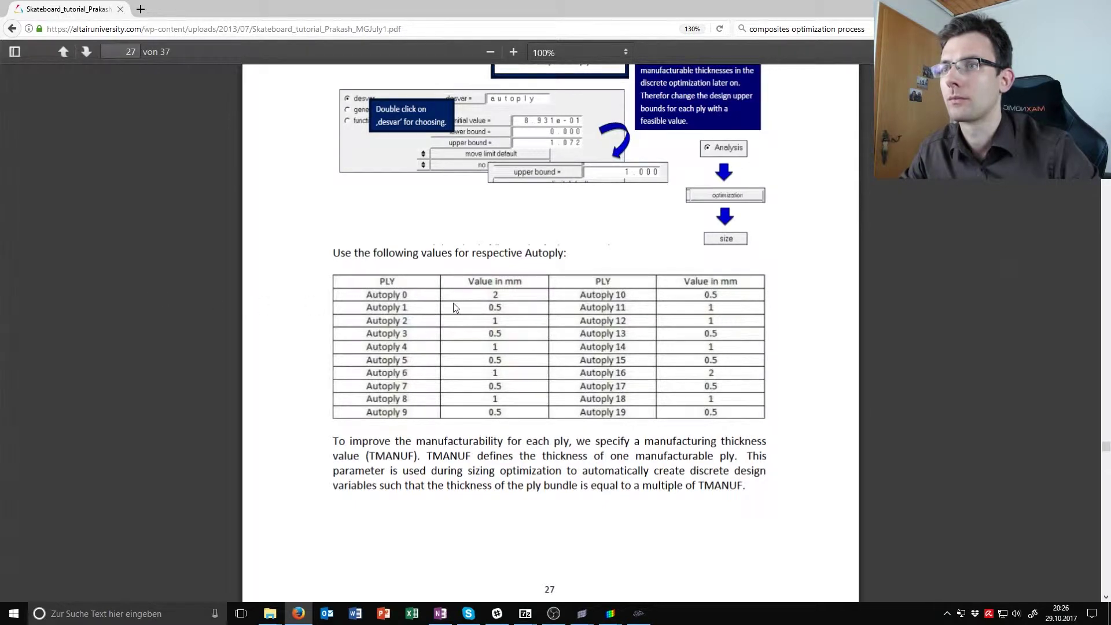
pyautogui.hotkey('alt', 'Tab')
pyautogui.hotkey('alt', 'Tab')
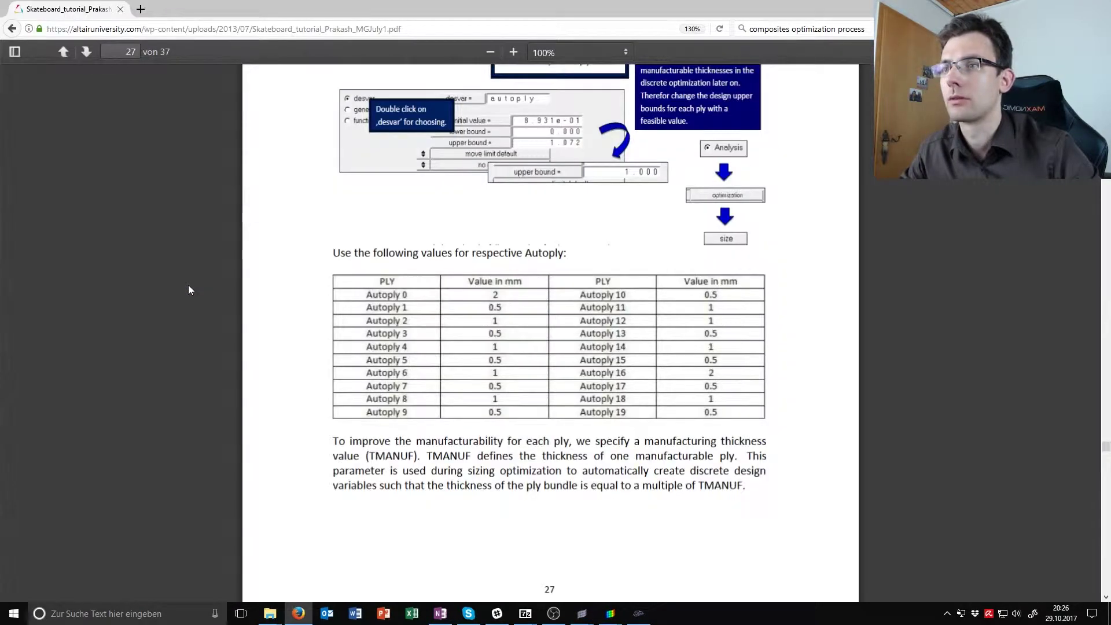
pyautogui.hotkey('alt', 'Tab')
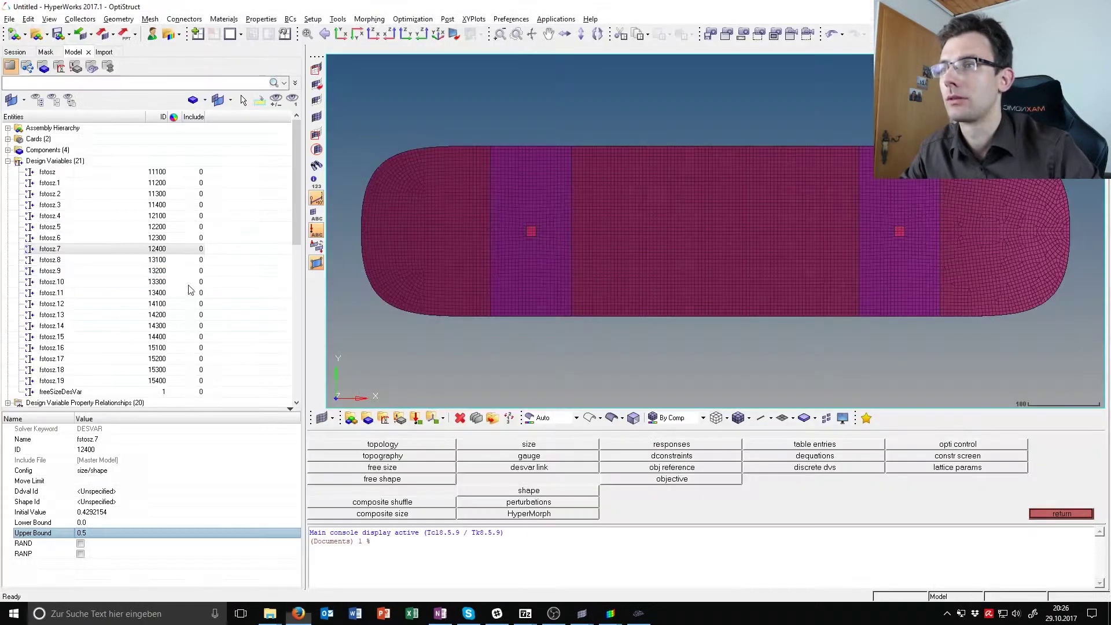
pyautogui.click(115, 260)
pyautogui.click(142, 533)
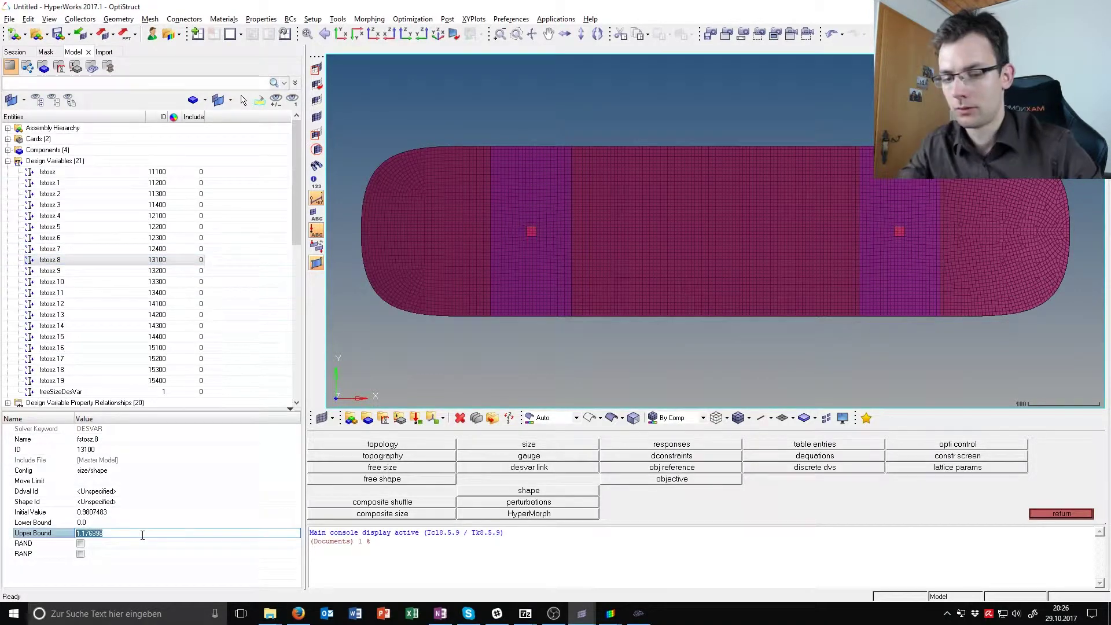
# Step: Set the upper bound of design variable fstosz.9 to 0.5
pyautogui.click(52, 270)
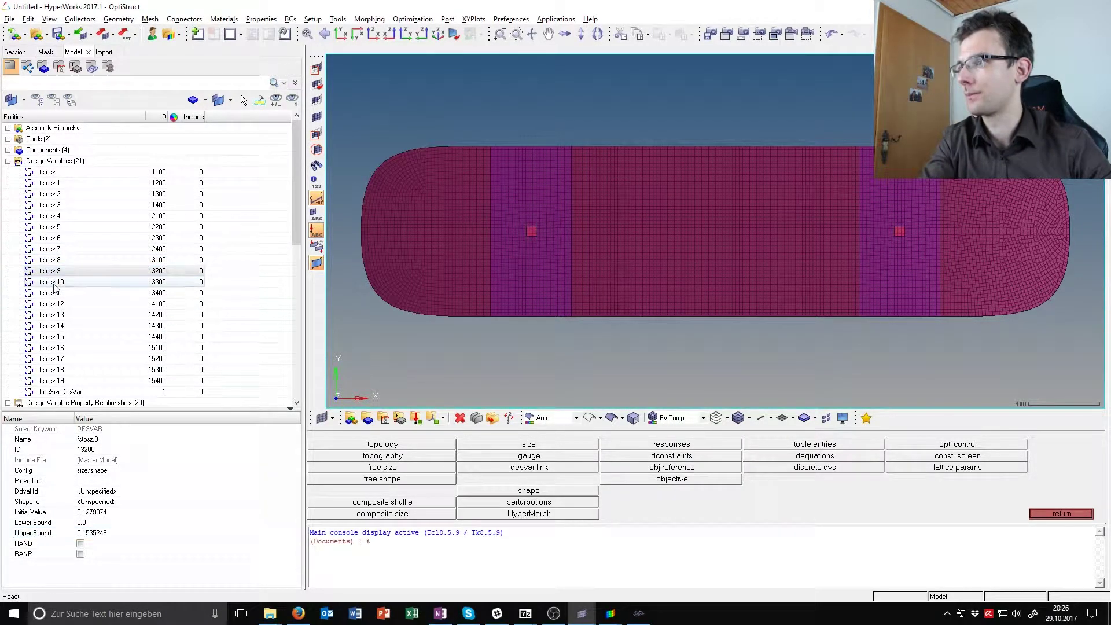
pyautogui.click(113, 533)
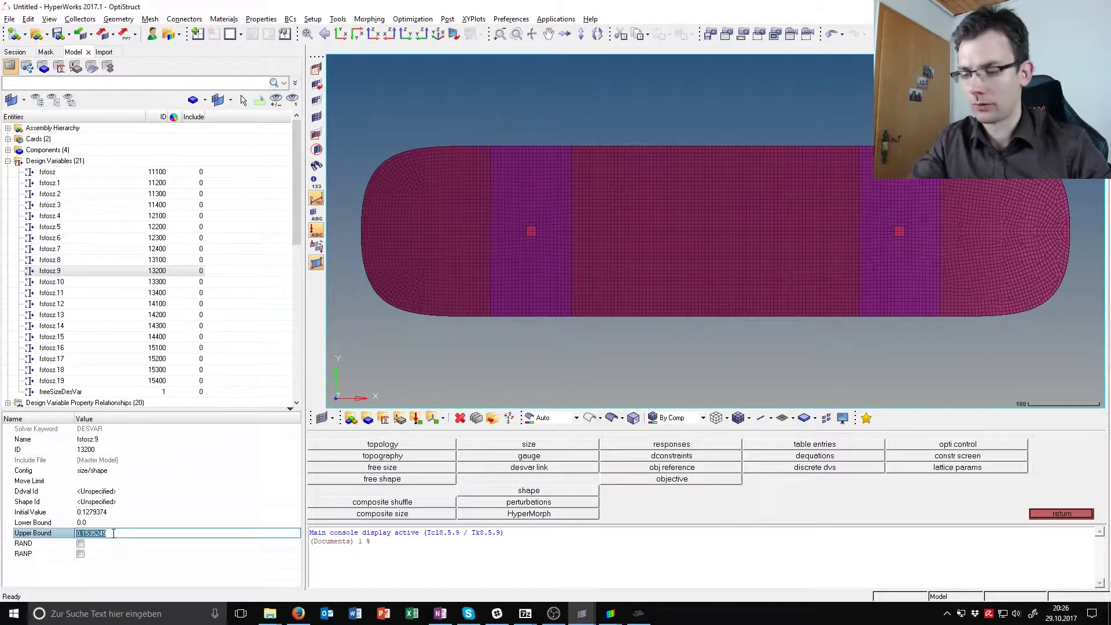
pyautogui.write('0.5')
pyautogui.press('Return')
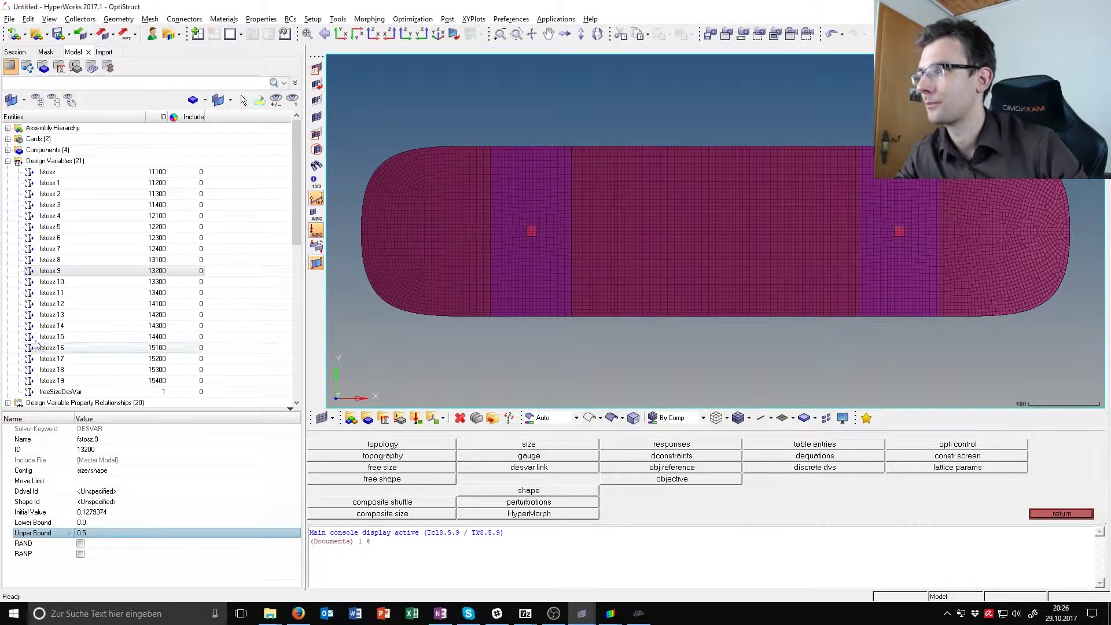
# Step: Set the upper bound of design variable fstosz.10 to 1.0, leaving its RAND and RANP options off
pyautogui.click(47, 282)
pyautogui.click(101, 533)
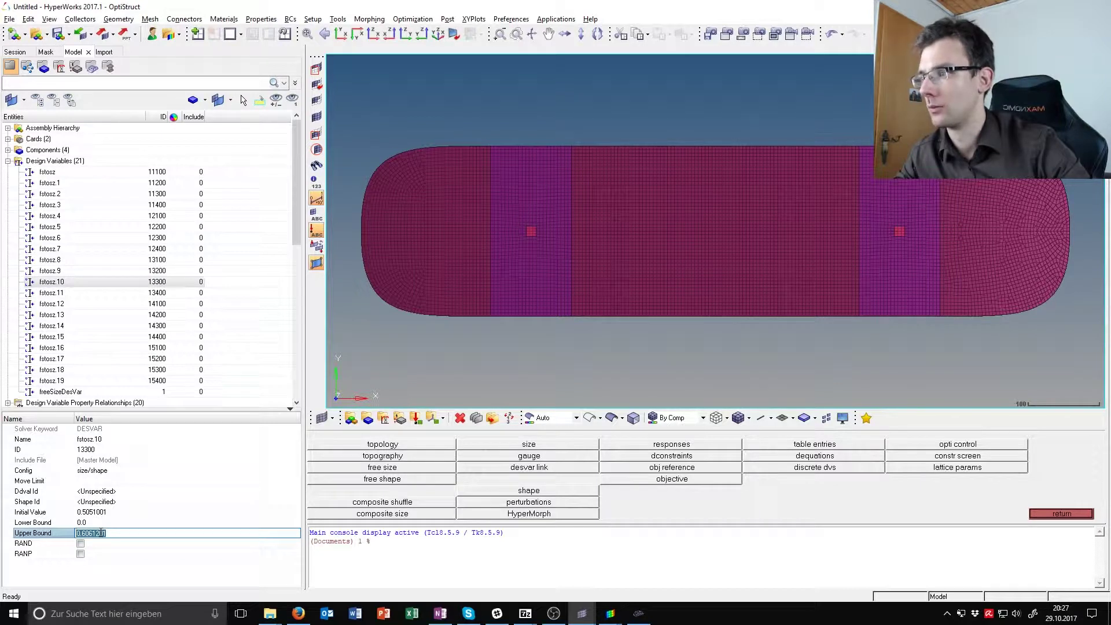
pyautogui.write('1')
pyautogui.click(164, 553)
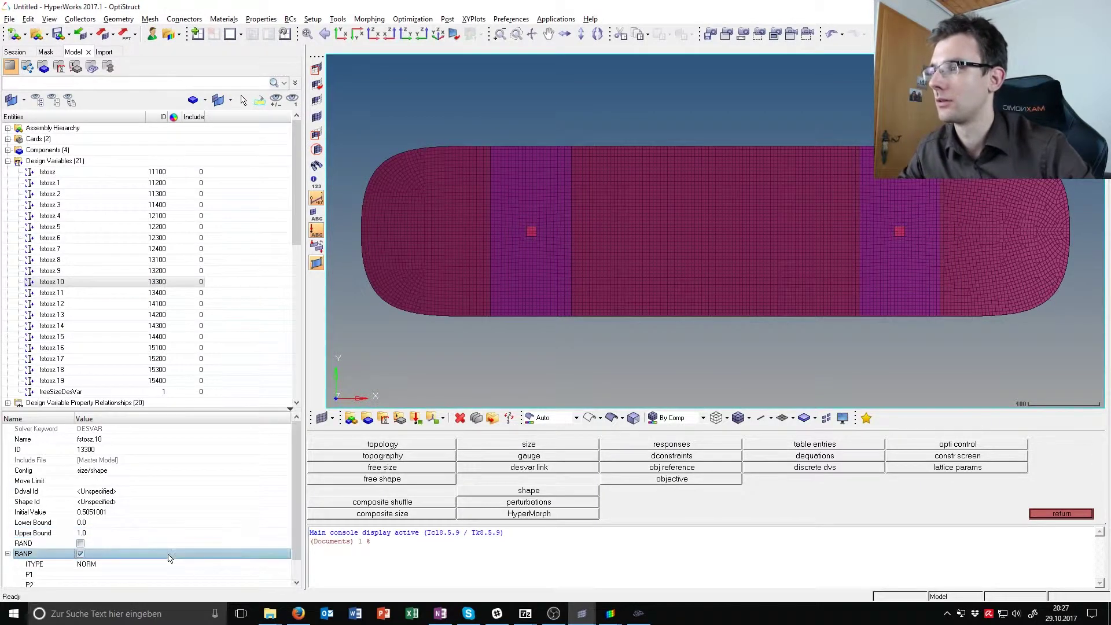
pyautogui.click(80, 553)
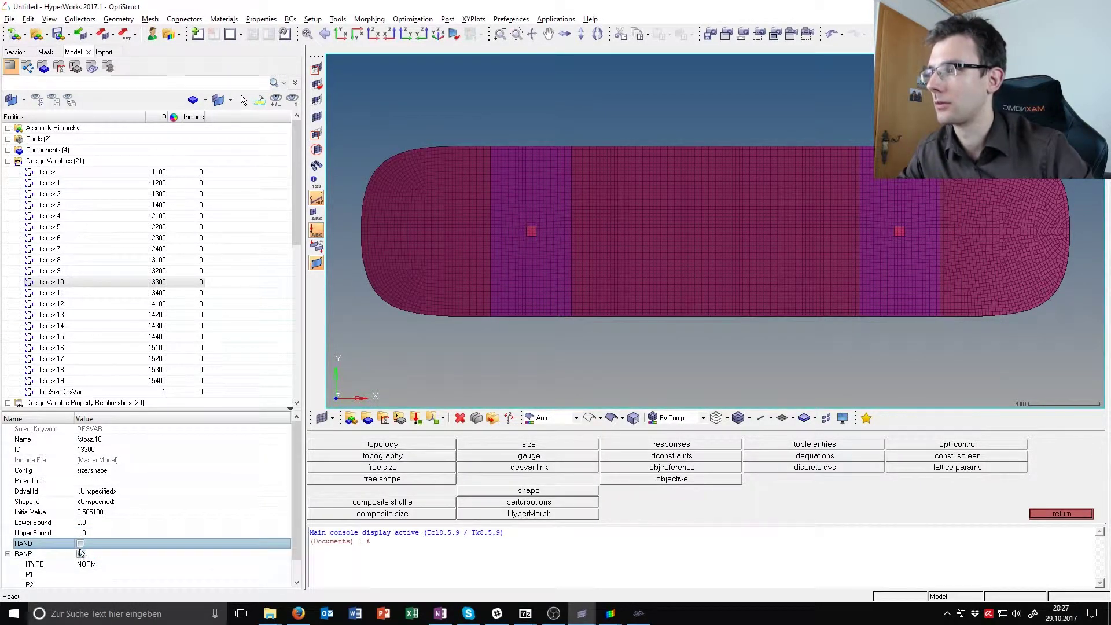
# Step: Check the tutorial's values from Autoply 10 onward in Firefox, return to HyperMesh and set the upper bound of design variable fstosz.11 to 0.5
pyautogui.hotkey('alt', 'Tab')
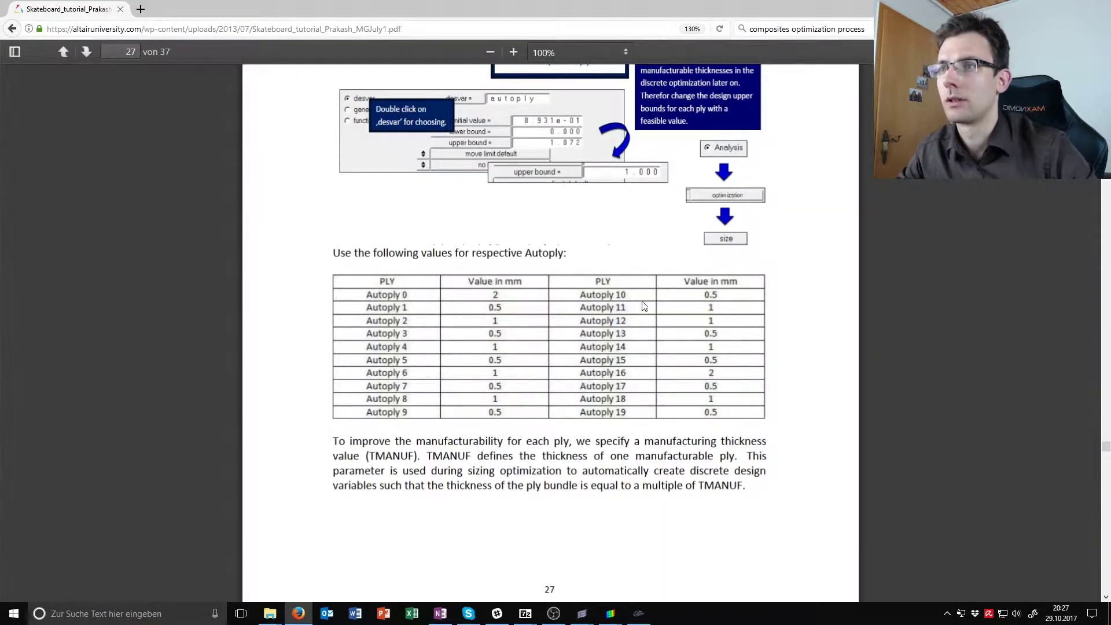
pyautogui.hotkey('alt', 'Tab')
pyautogui.click(78, 293)
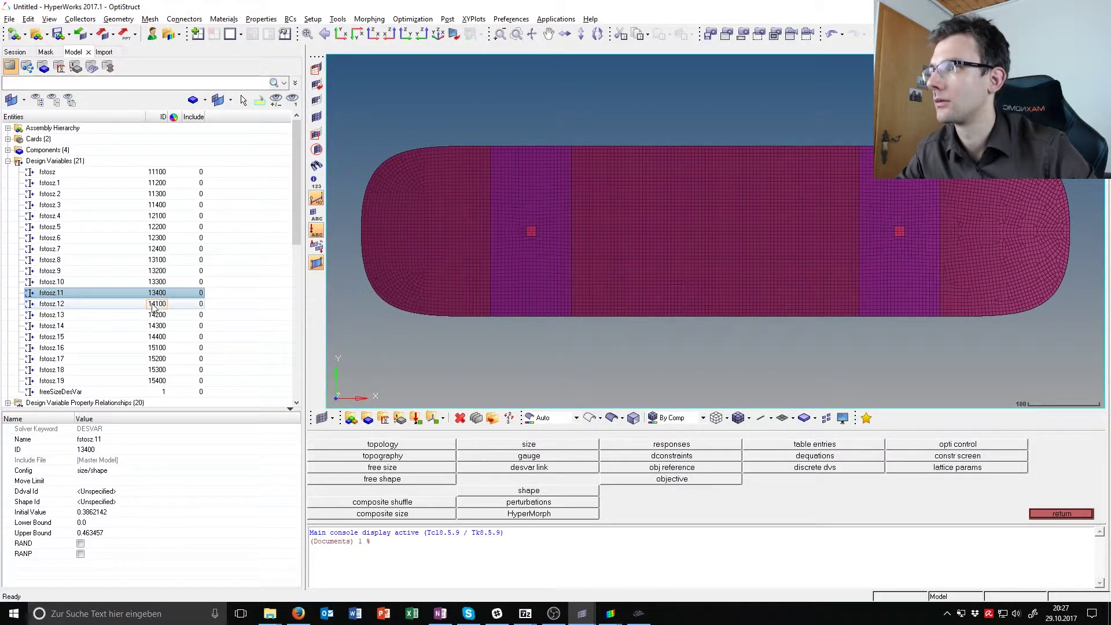
pyautogui.hotkey('alt', 'Tab')
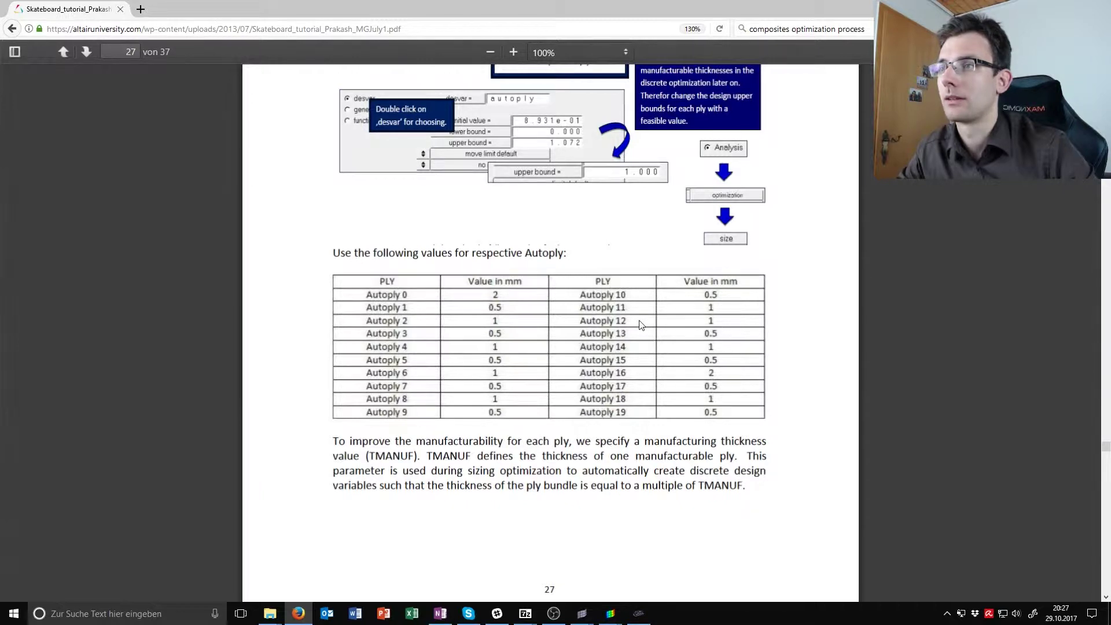
pyautogui.hotkey('alt', 'Tab')
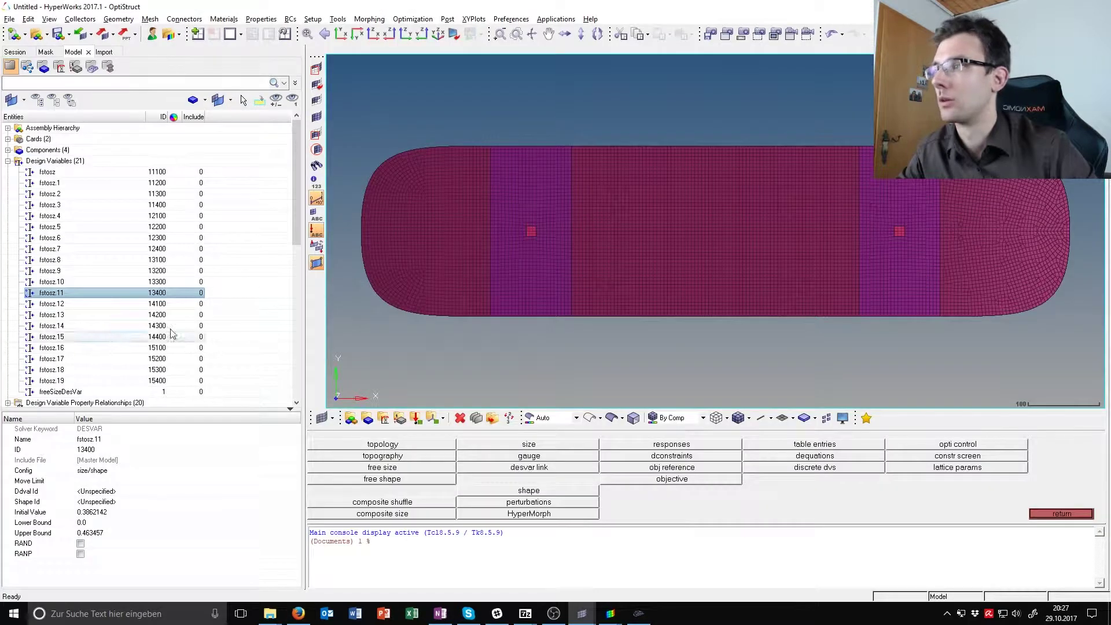
pyautogui.click(117, 533)
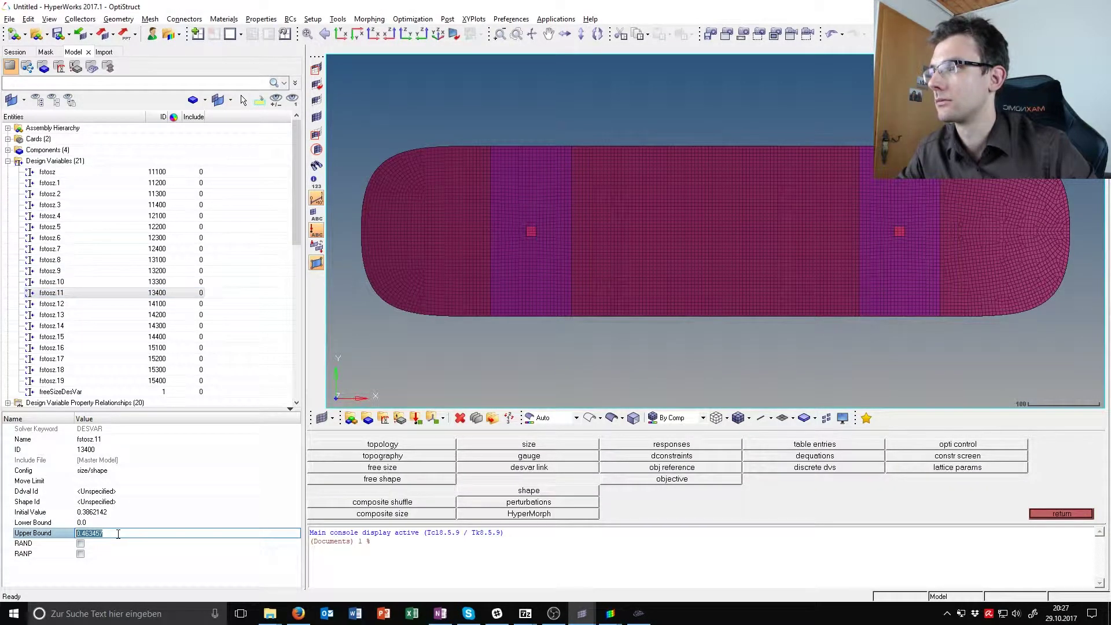
pyautogui.write('0.5')
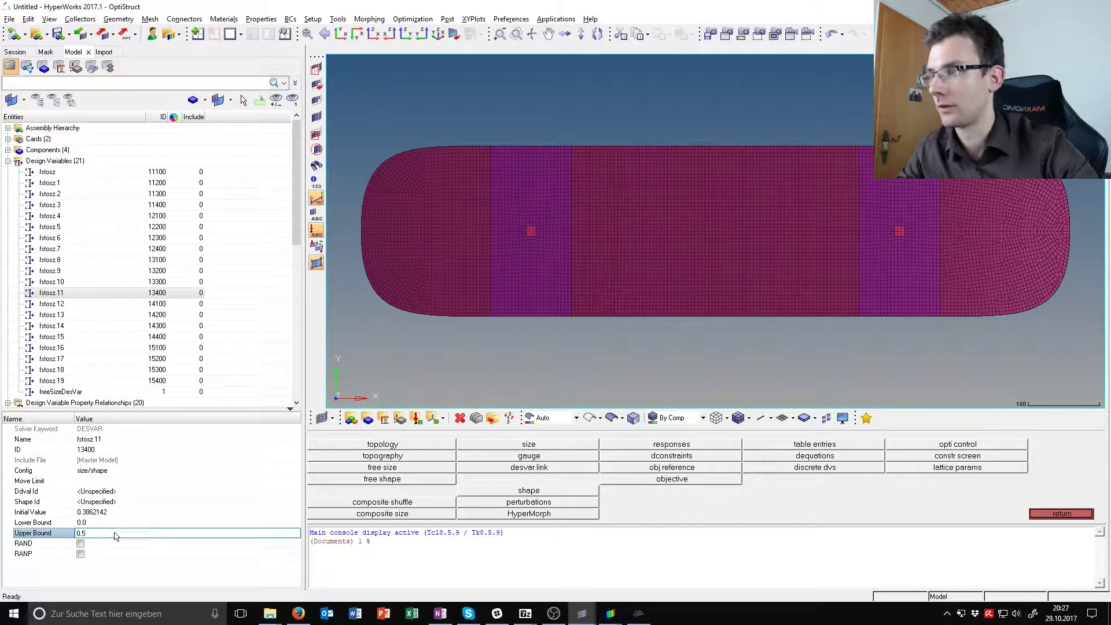
pyautogui.press('Return')
# Step: Set the upper bound of design variable fstosz.12 to 1.0
pyautogui.click(85, 304)
pyautogui.click(114, 534)
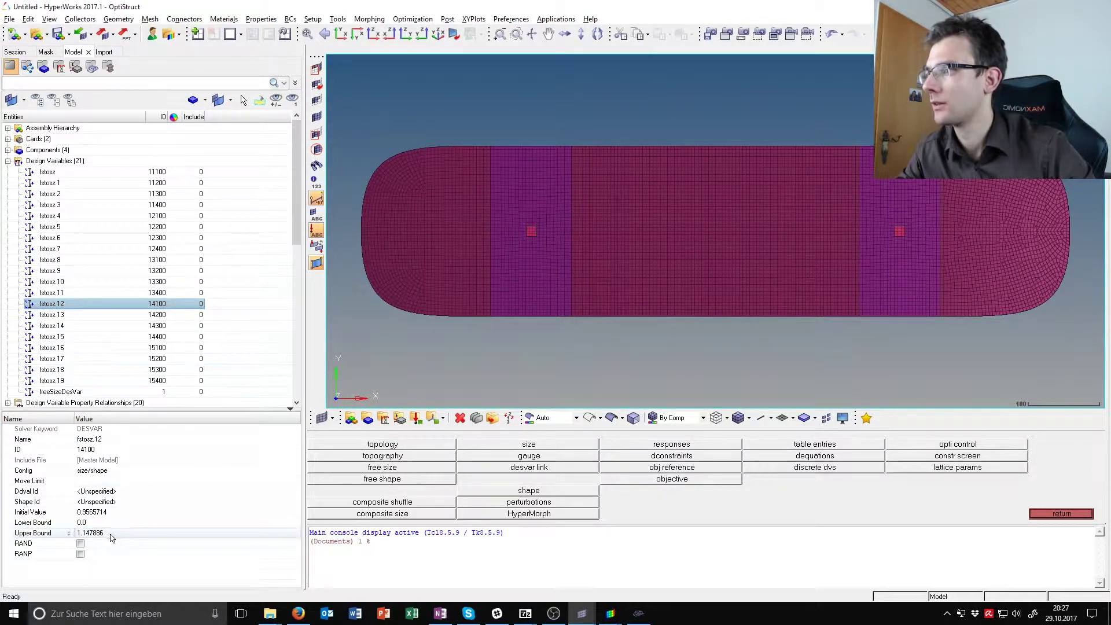
pyautogui.write('1')
pyautogui.press('Return')
# Step: Set the upper bound of design variable fstosz.13 to 0.5, keeping its RAND option off
pyautogui.click(86, 315)
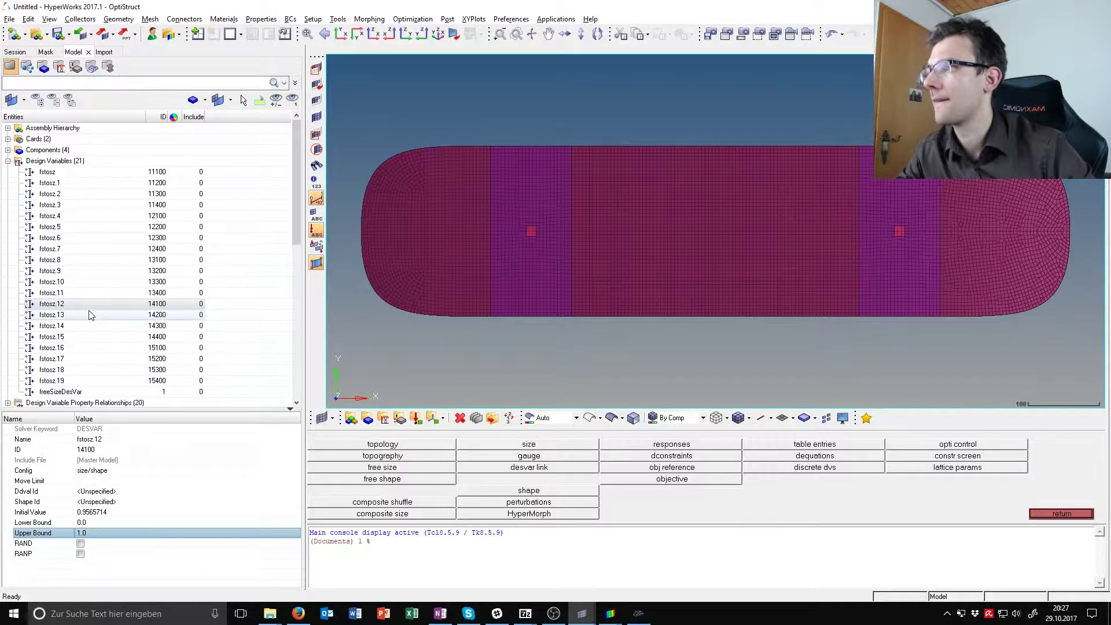
pyautogui.click(119, 543)
pyautogui.click(92, 533)
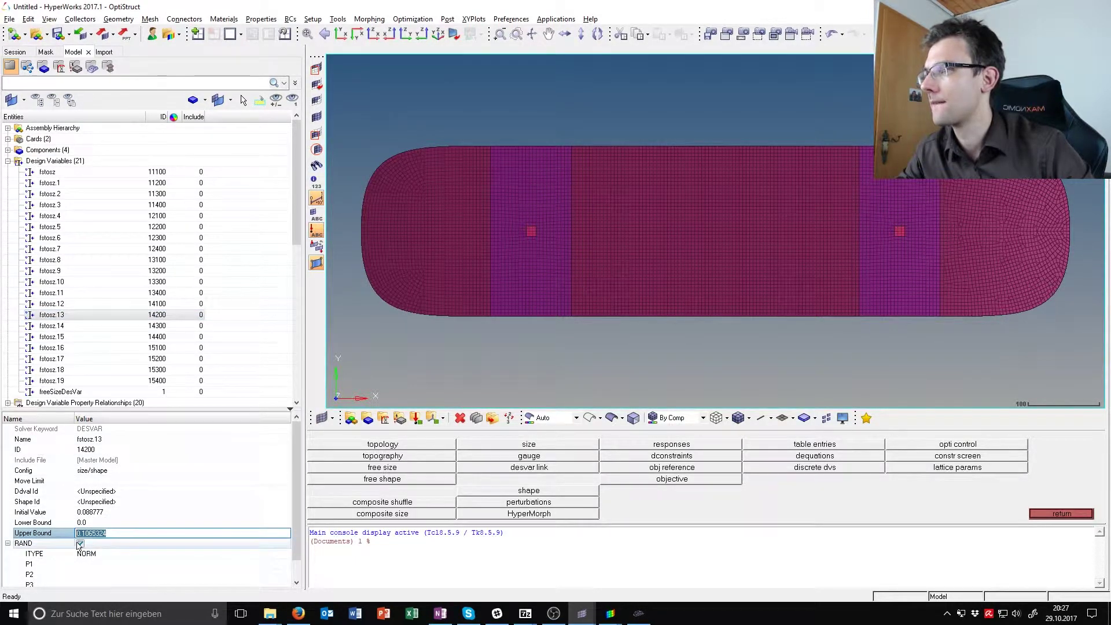
pyautogui.click(91, 533)
pyautogui.write('0.5')
pyautogui.press('Return')
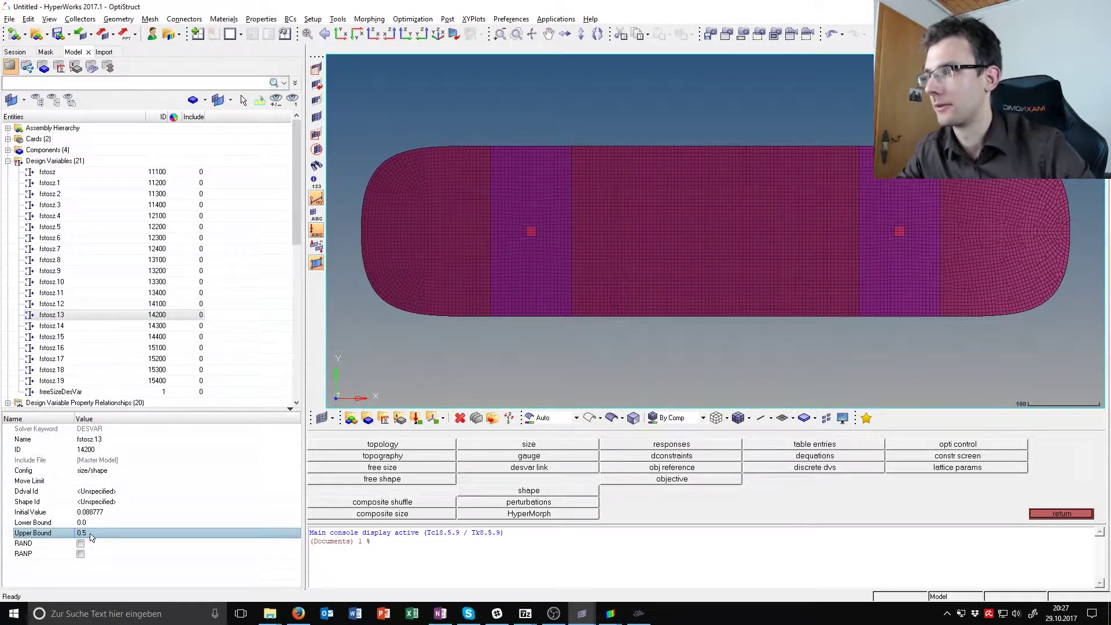
# Step: Set the upper bound of design variable fstosz.14 to 1.0
pyautogui.click(80, 326)
pyautogui.click(120, 533)
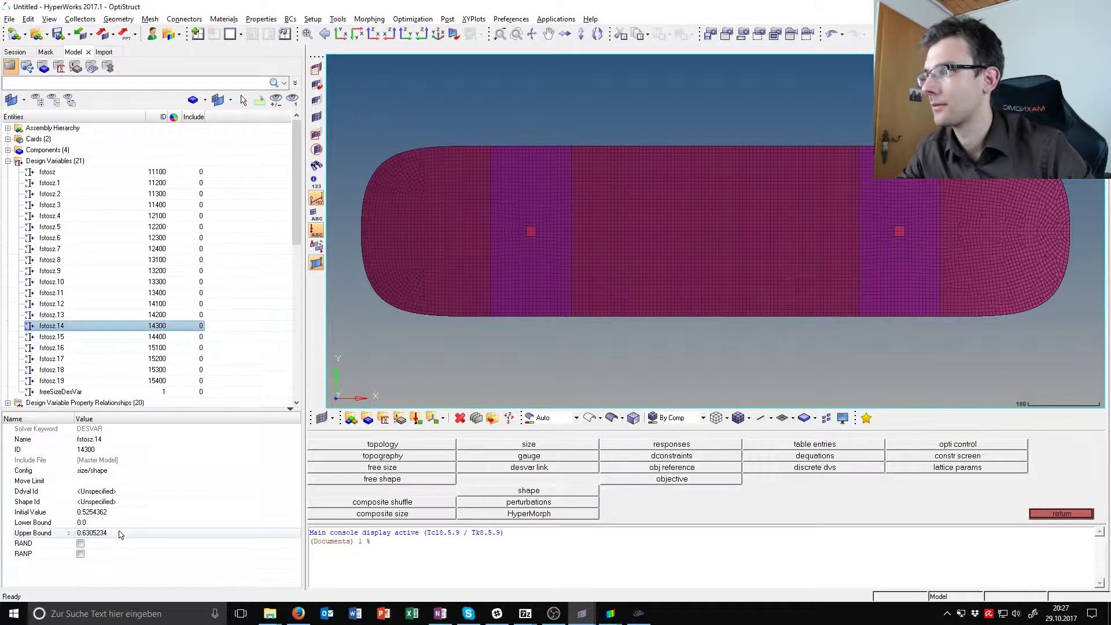
pyautogui.click(120, 533)
pyautogui.write('1.0')
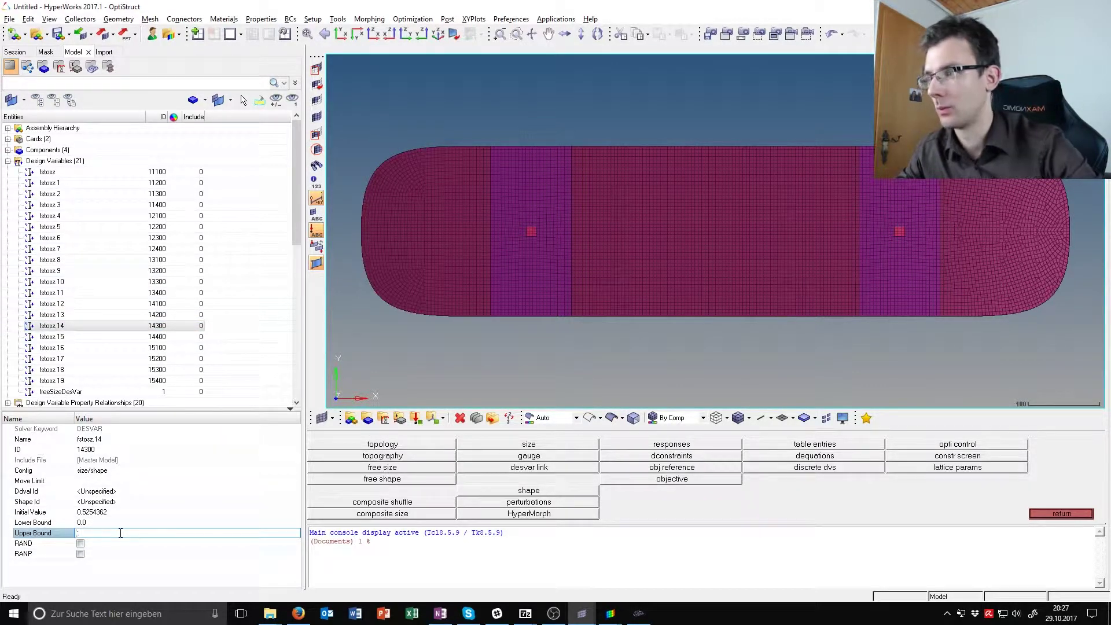
pyautogui.press('Return')
# Step: Set the upper bound of design variable fstosz.15 to 0.5
pyautogui.click(52, 337)
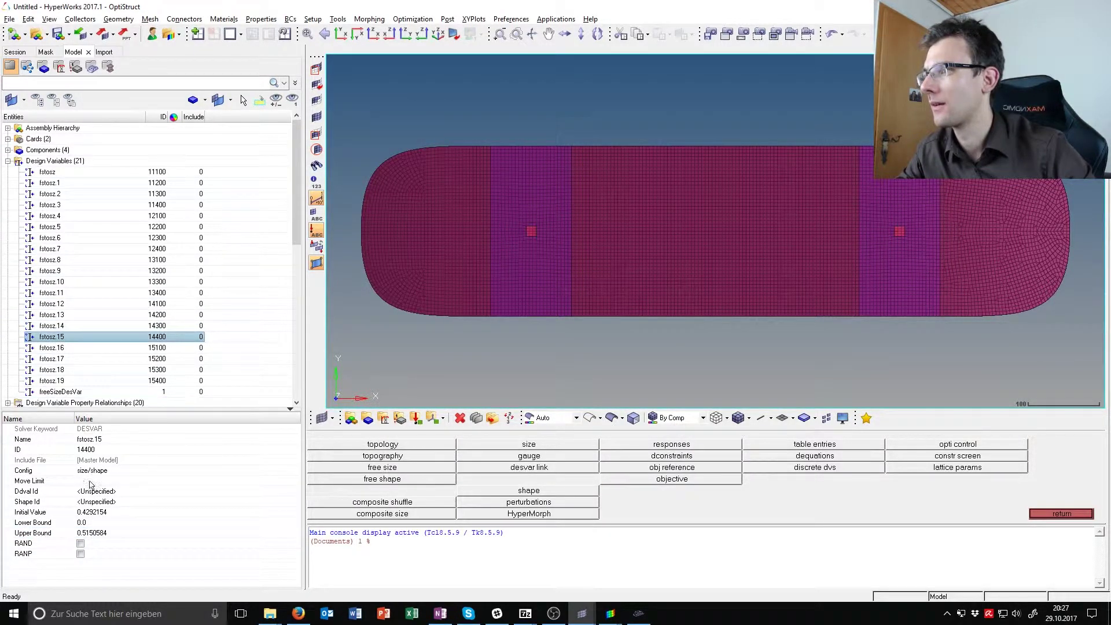
pyautogui.click(99, 532)
pyautogui.click(99, 532)
pyautogui.write('1.0')
pyautogui.press('Return')
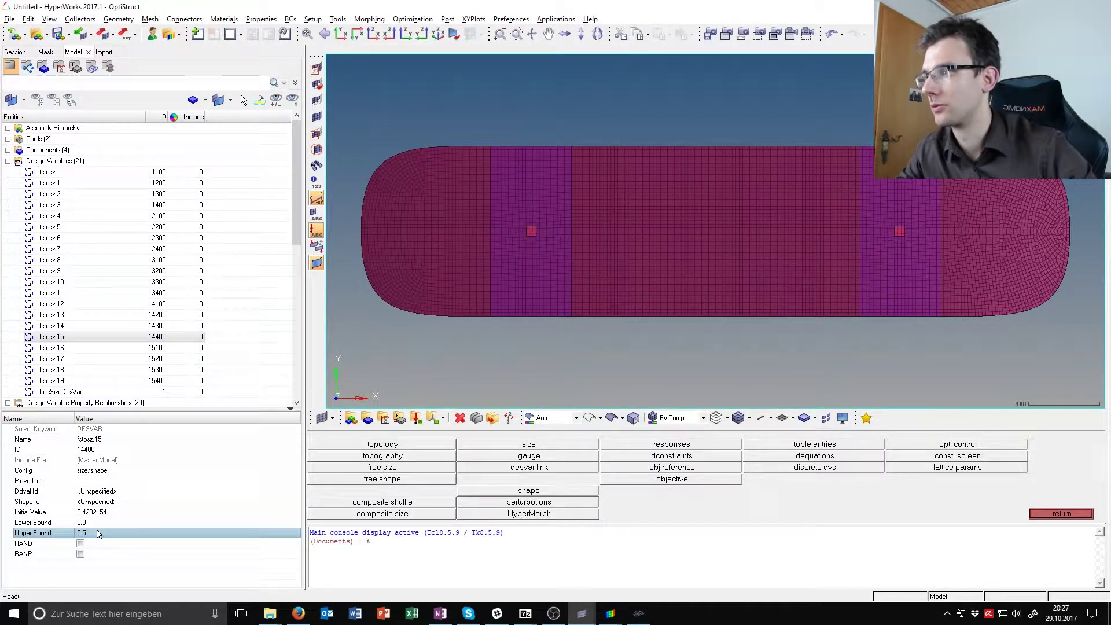
# Step: Edit the upper bound of design variable fstosz.16 and accept the entry
pyautogui.click(153, 348)
pyautogui.click(126, 533)
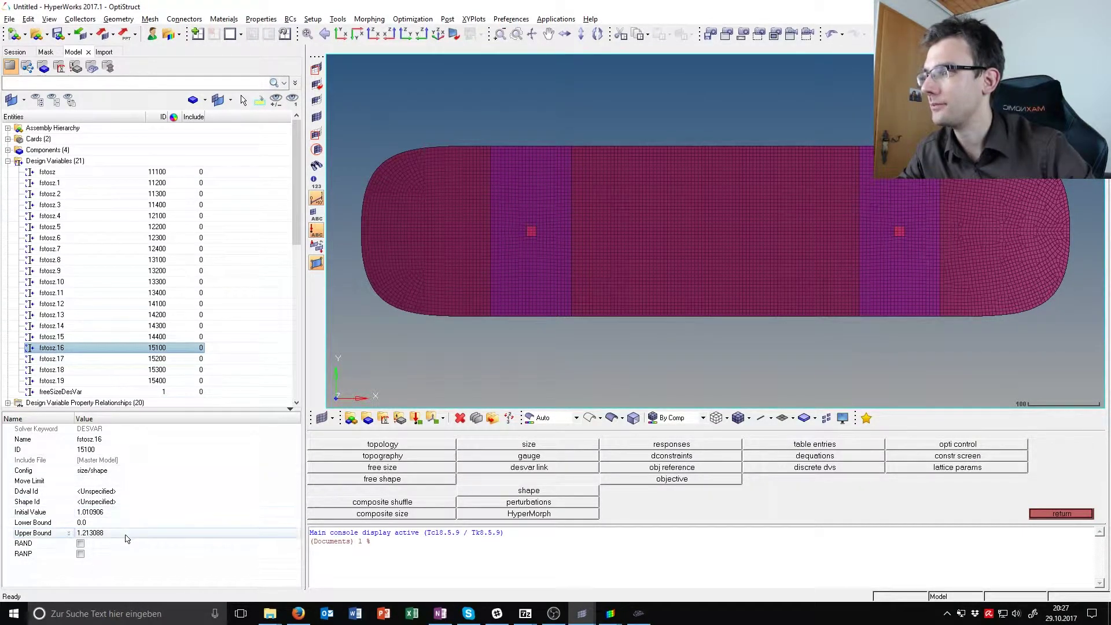
pyautogui.click(126, 533)
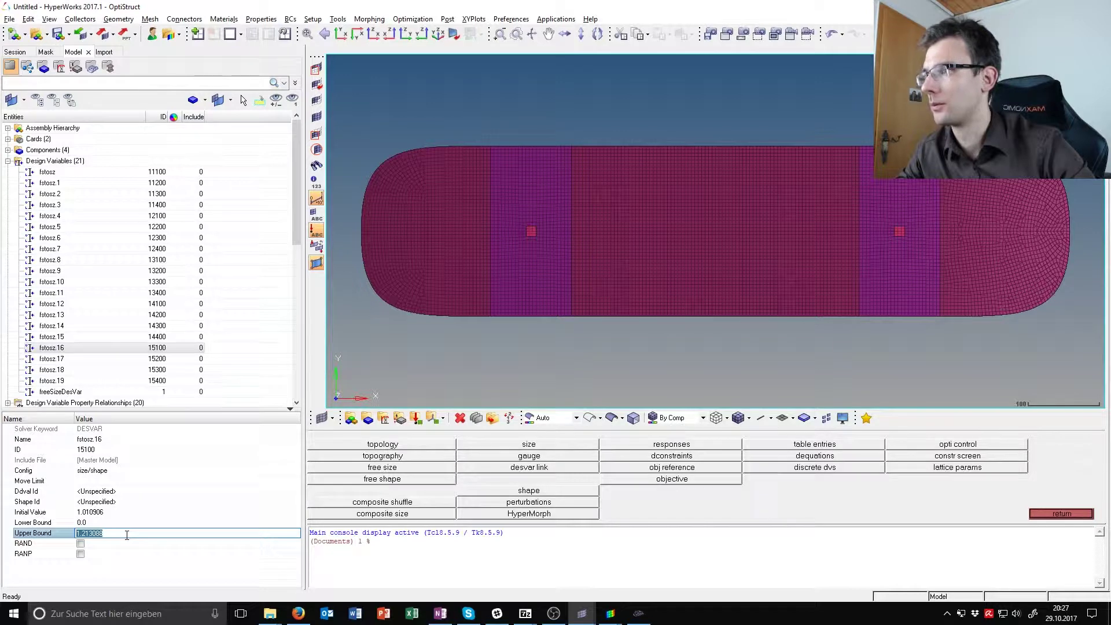
pyautogui.press('Return')
# Step: Set the upper bound of design variable fstosz.17 to 0.5
pyautogui.click(70, 359)
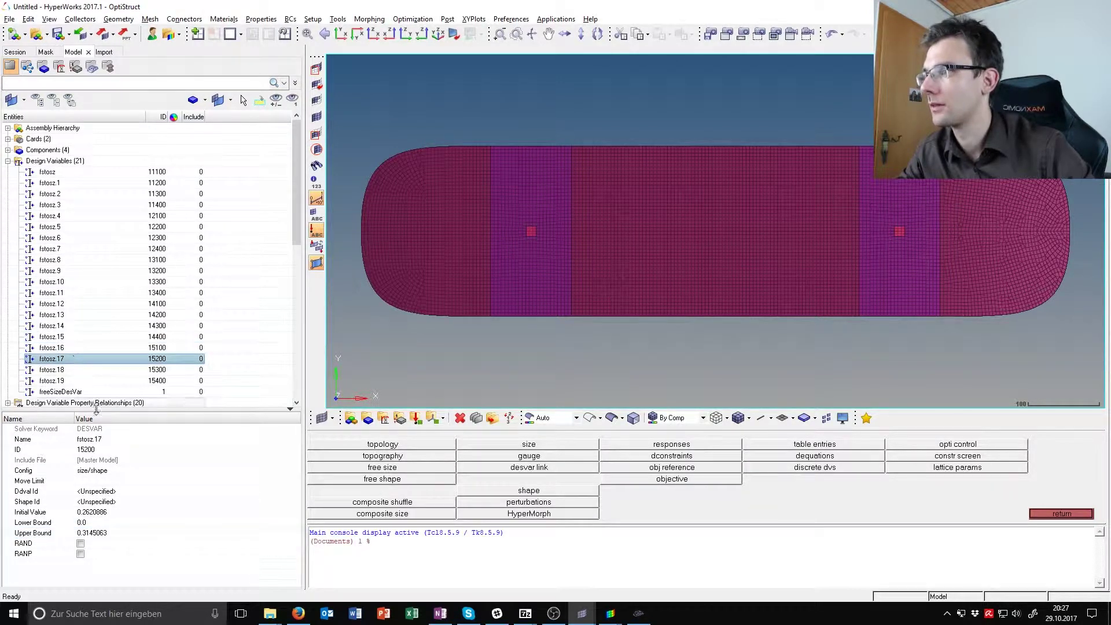
pyautogui.click(128, 533)
pyautogui.click(127, 533)
pyautogui.write('0.5')
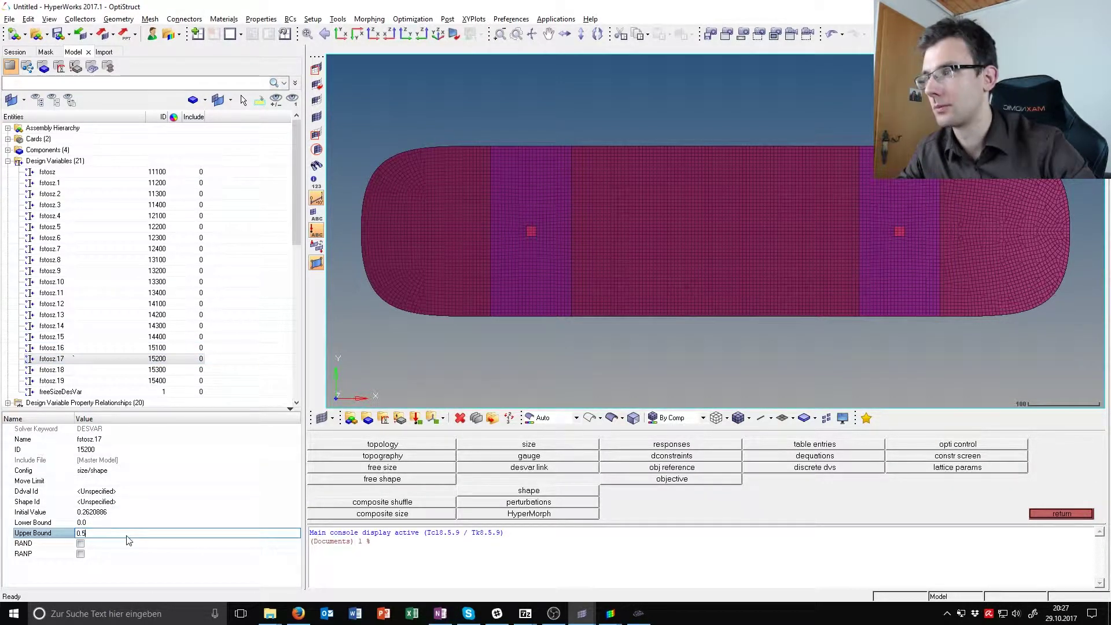
pyautogui.press('Return')
# Step: Set the upper bound of design variable fstosz.18 to 1.0
pyautogui.click(52, 369)
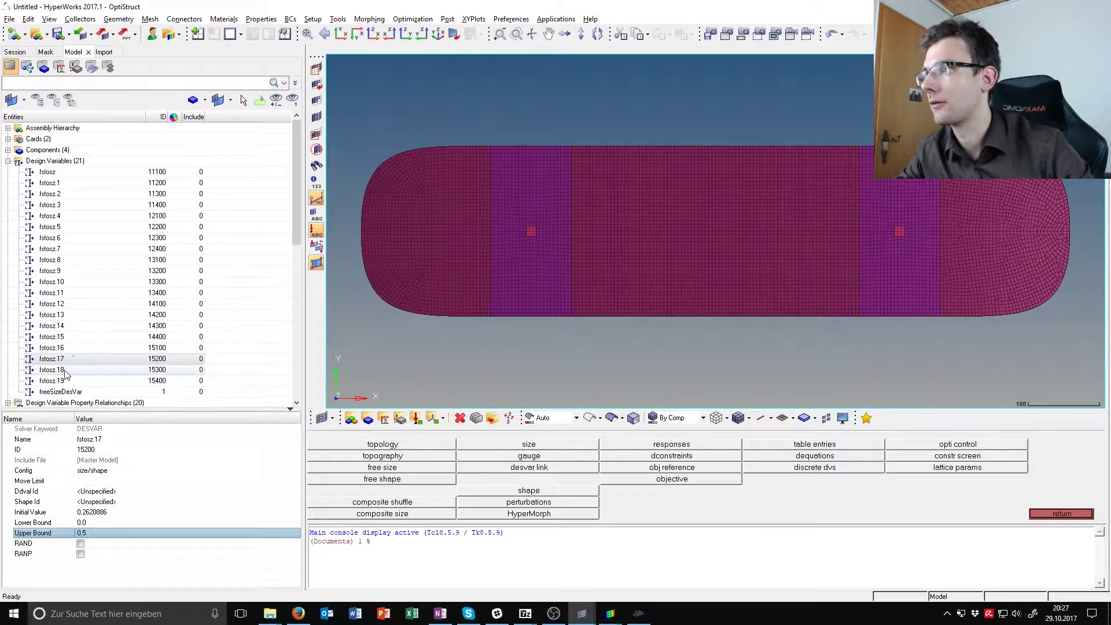
pyautogui.click(123, 533)
pyautogui.click(123, 533)
pyautogui.write('1.0')
pyautogui.press('Return')
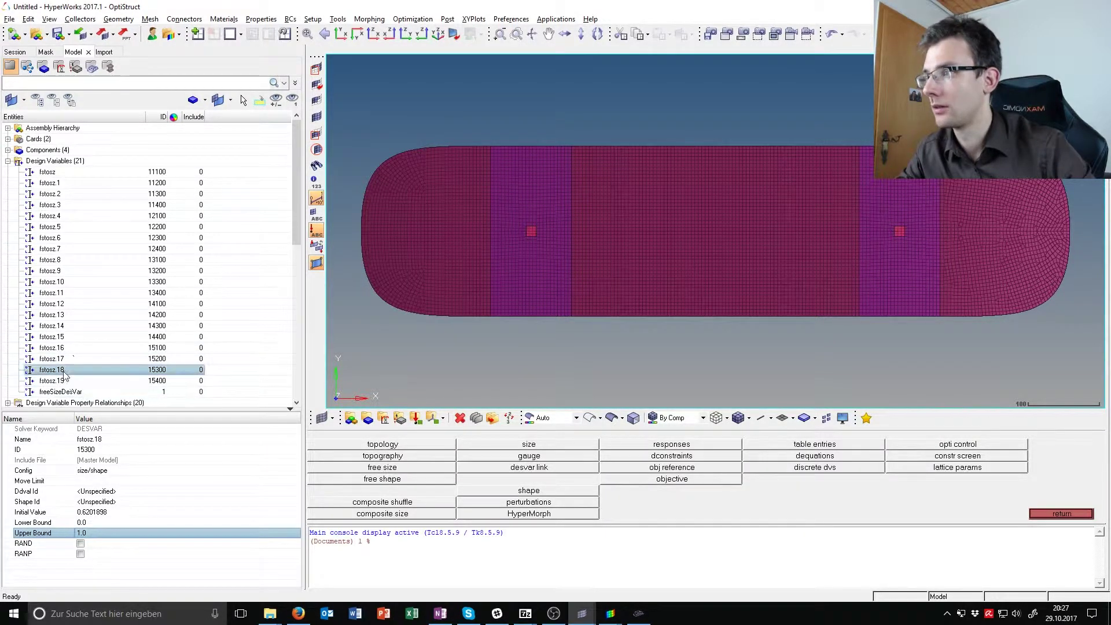
# Step: Set the upper bound of design variable fstosz.19 to 0.5
pyautogui.click(52, 381)
pyautogui.click(98, 533)
pyautogui.click(99, 533)
pyautogui.write('0')
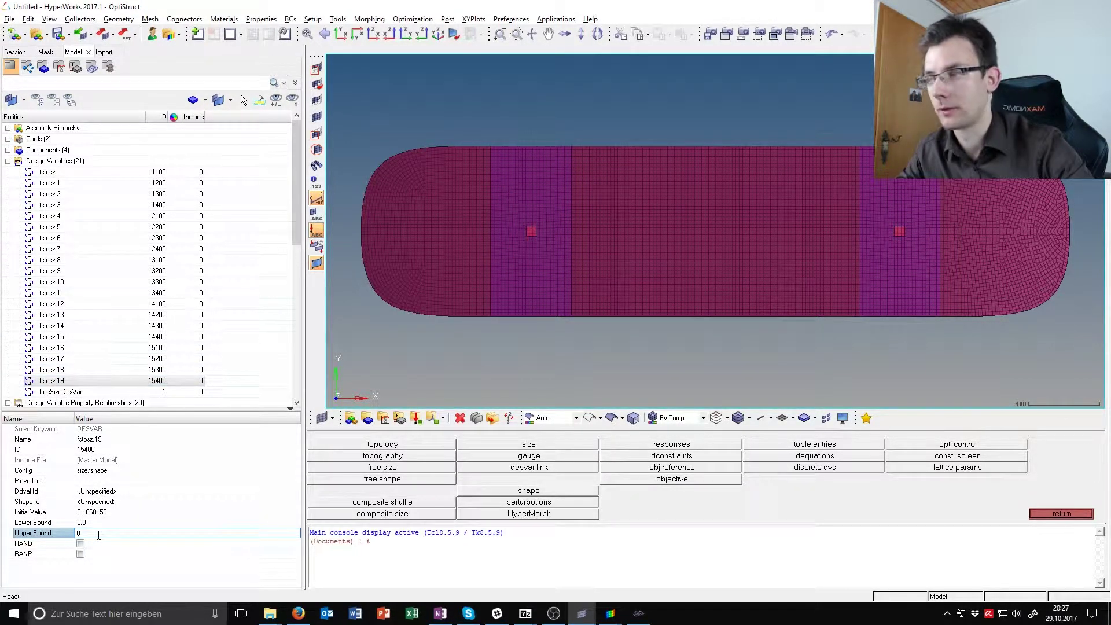
pyautogui.write('.5')
pyautogui.press('Return')
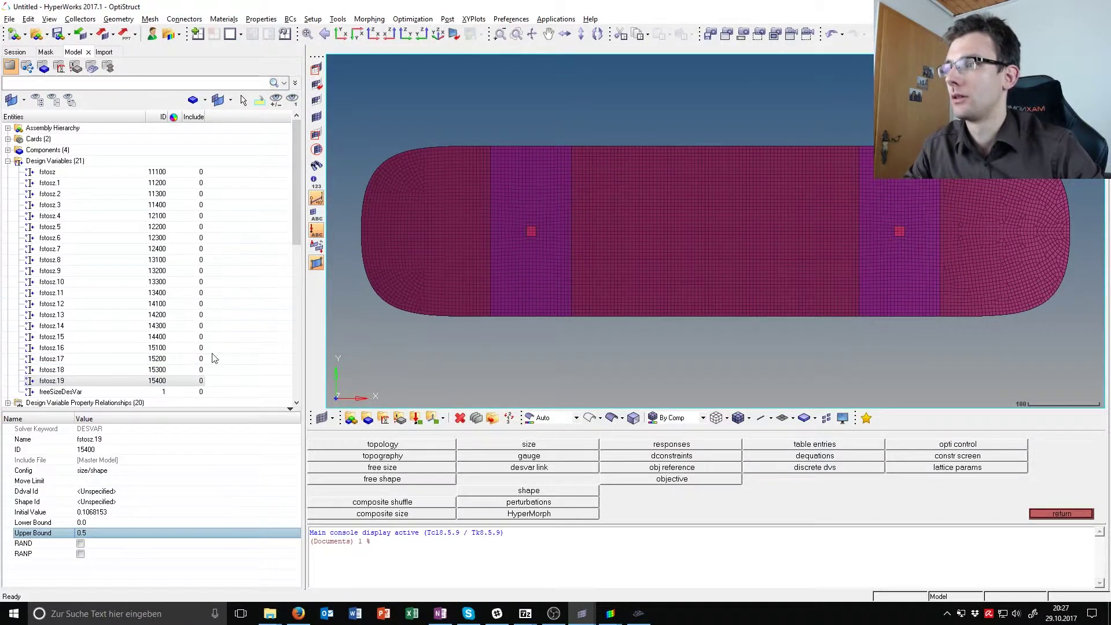
# Step: Check the tutorial's TMANUF note, then set the manufacturing thickness TMANUF to 0.5 for all plies from PLYS_11100 to PLYS_15400
pyautogui.hotkey('alt', 'Tab')
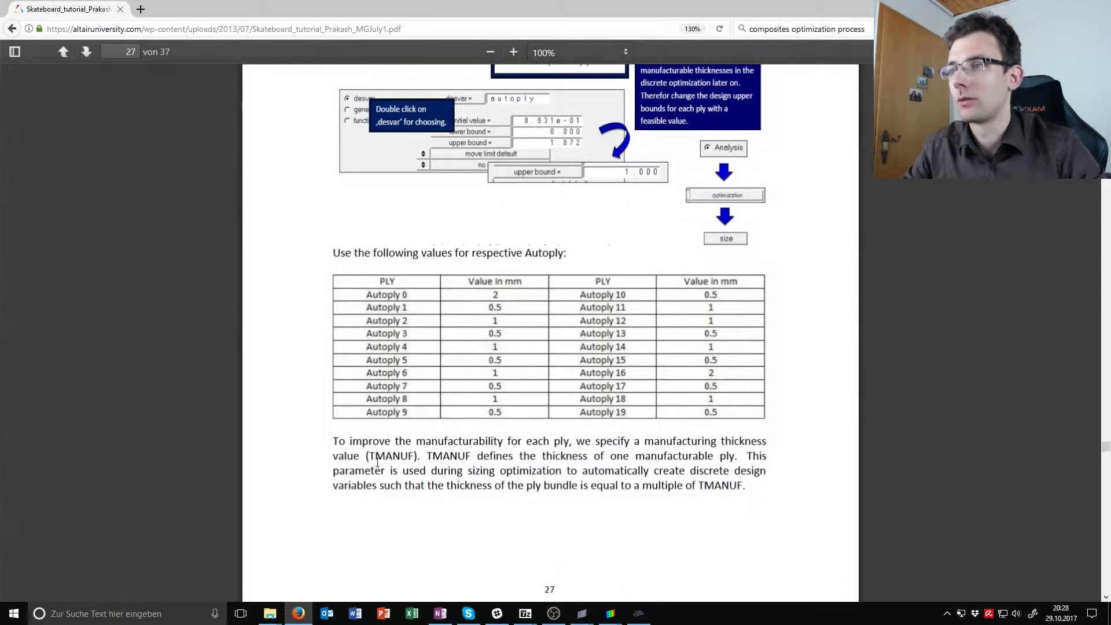
pyautogui.moveTo(375, 457); pyautogui.dragTo(435, 458)
pyautogui.click(446, 457)
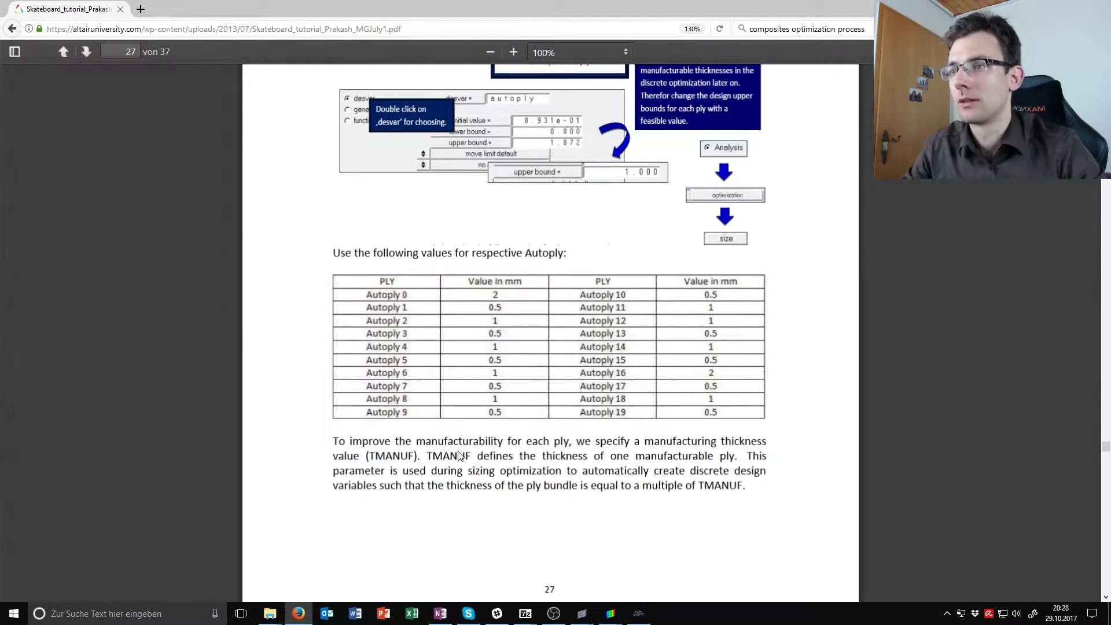
pyautogui.hotkey('alt', 'Tab')
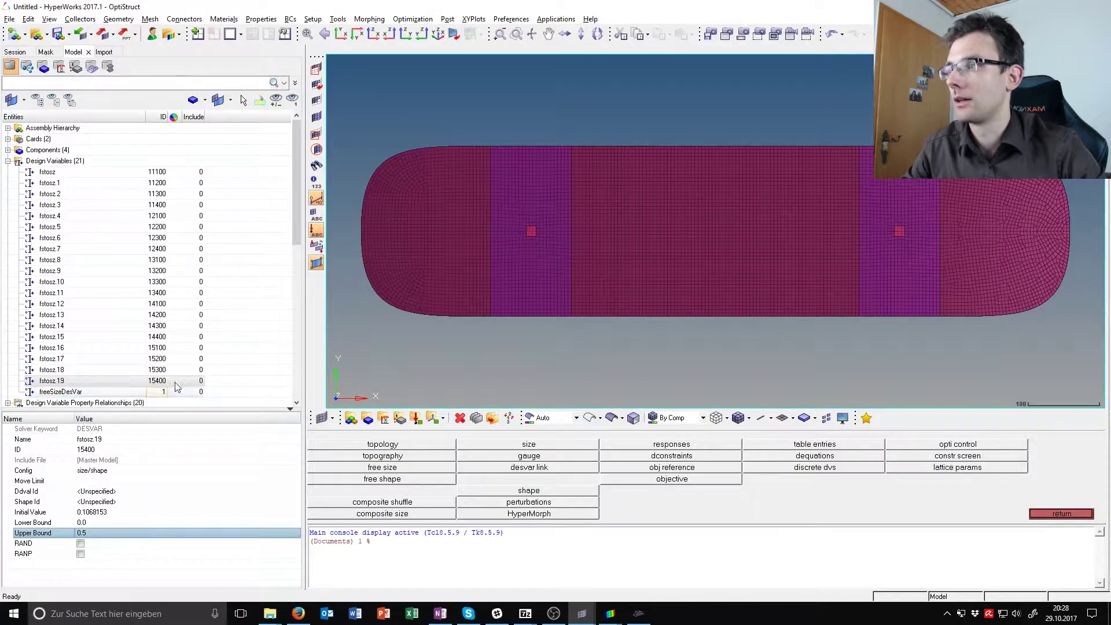
pyautogui.moveTo(300, 215); pyautogui.dragTo(291, 286)
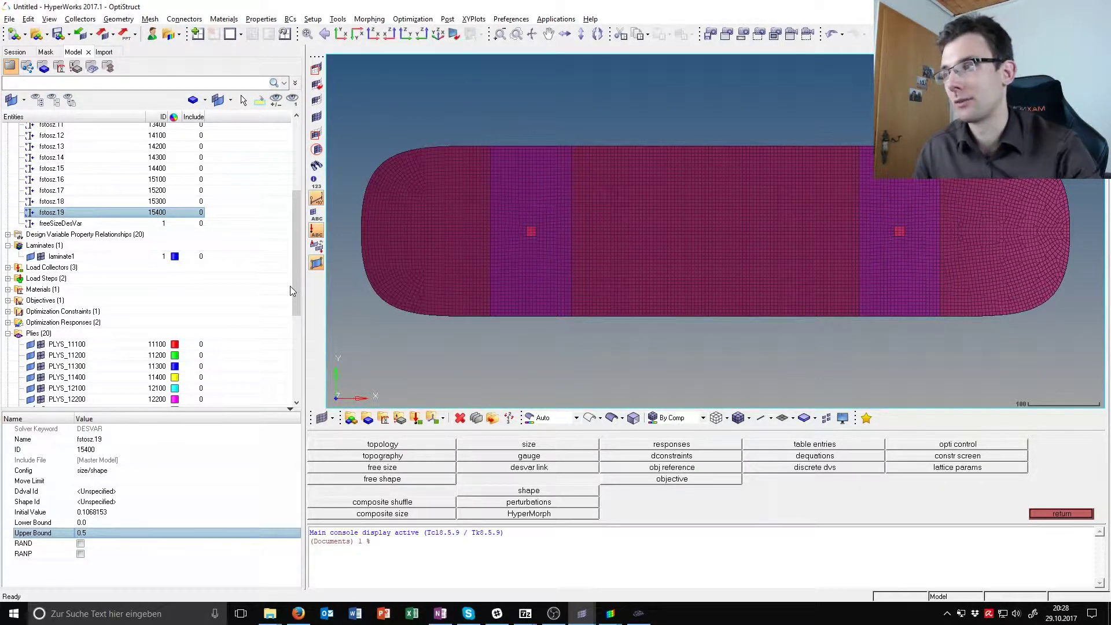
pyautogui.scroll(-6, 291, 289)
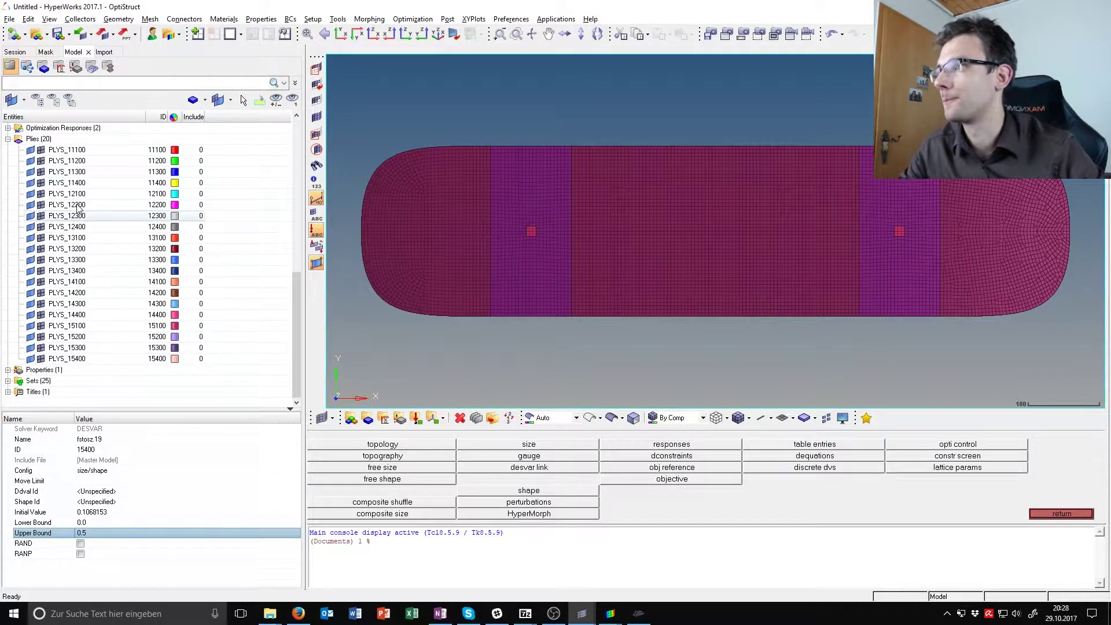
pyautogui.click(66, 149)
pyautogui.keyDown('shift'); pyautogui.click(66, 358); pyautogui.keyUp('shift')
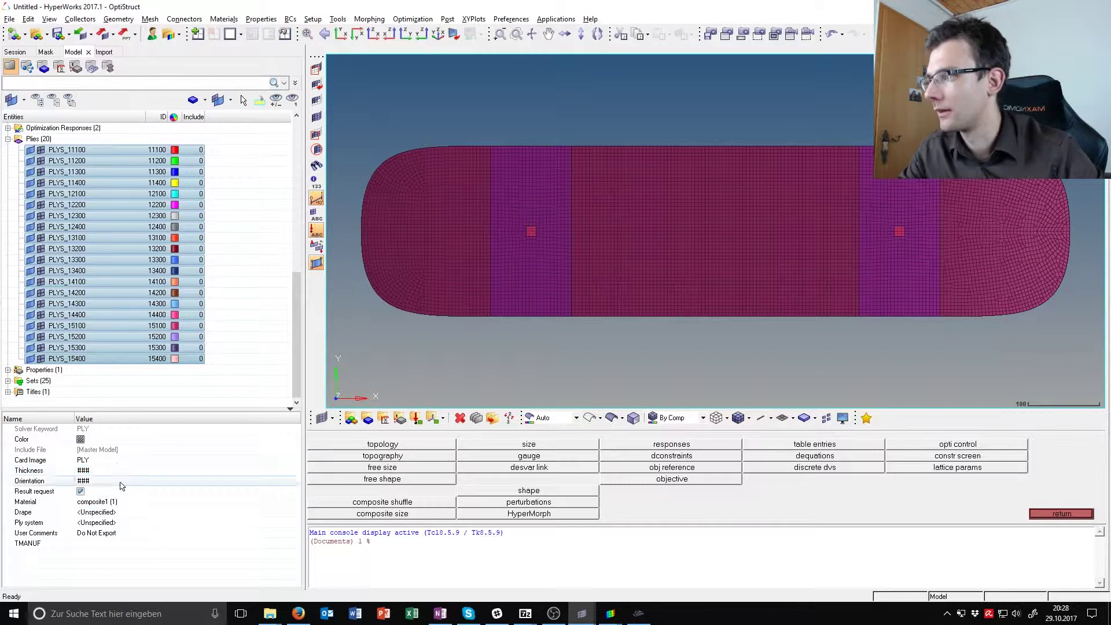
pyautogui.click(116, 543)
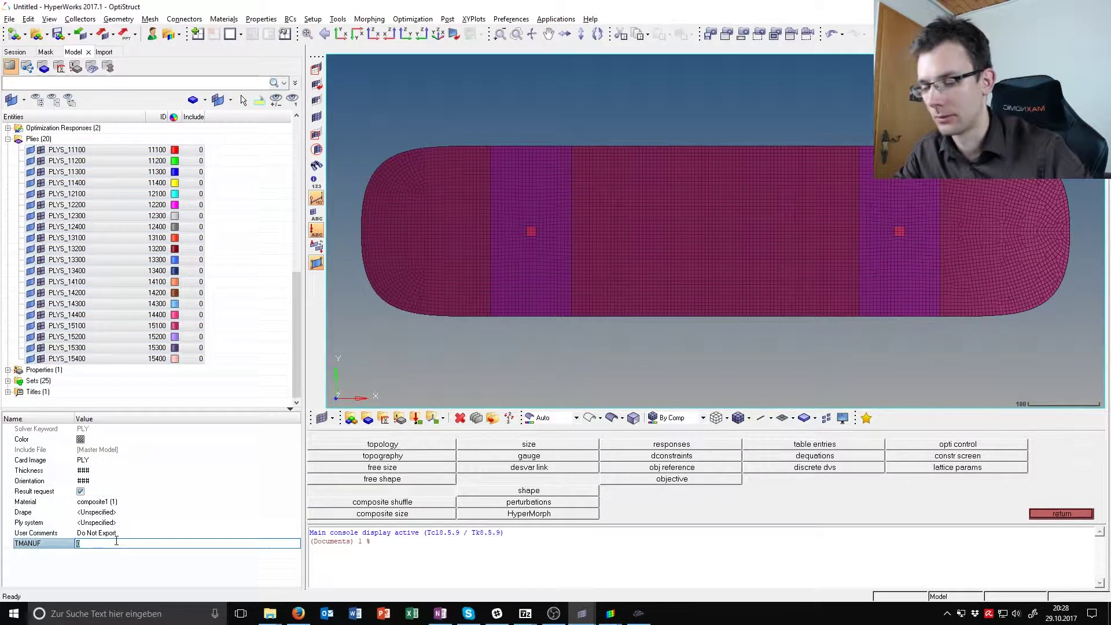
pyautogui.write('0.5')
pyautogui.press('Return')
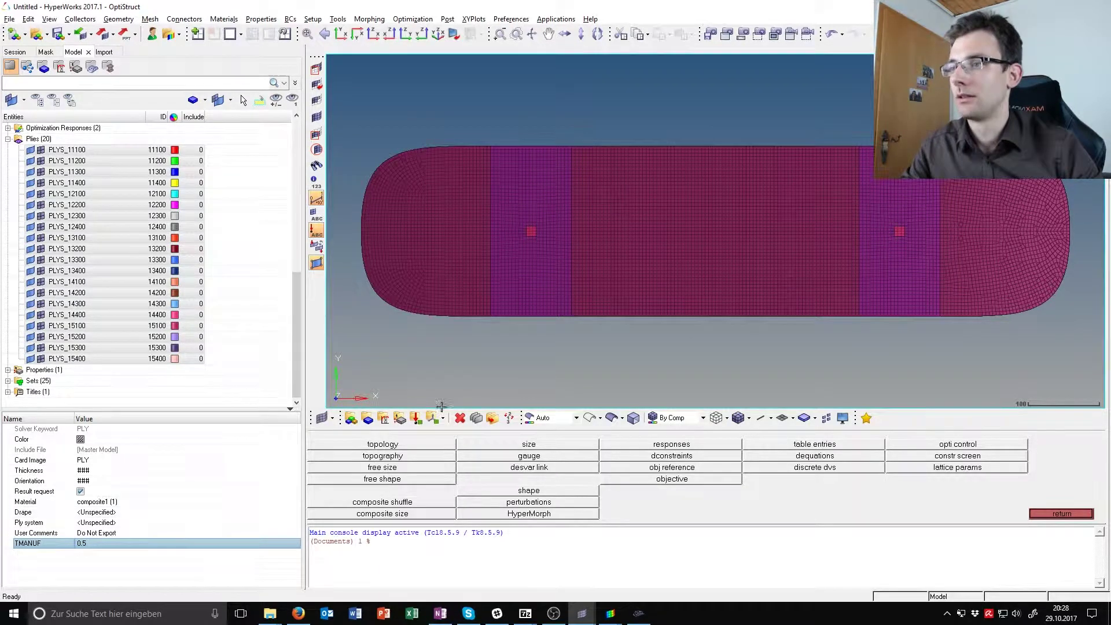
# Step: Following the tutorial's output instructions, change the OUTPUT control card's keyword to SZTOSH in the model
pyautogui.hotkey('alt', 'Tab')
pyautogui.scroll(-7, 509, 415)
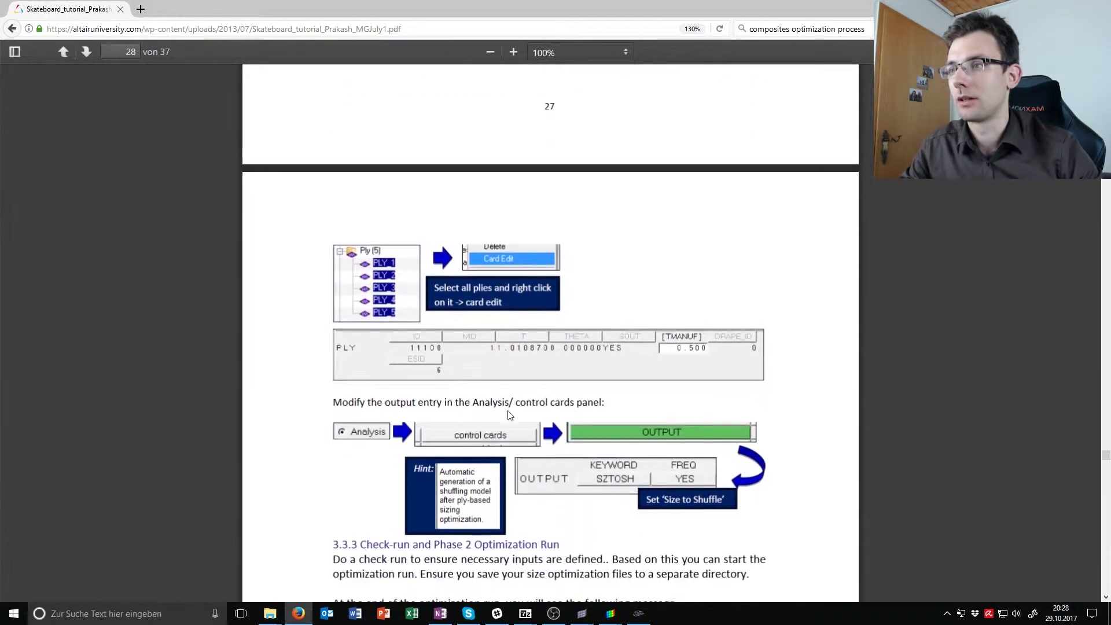
pyautogui.scroll(-3, 509, 415)
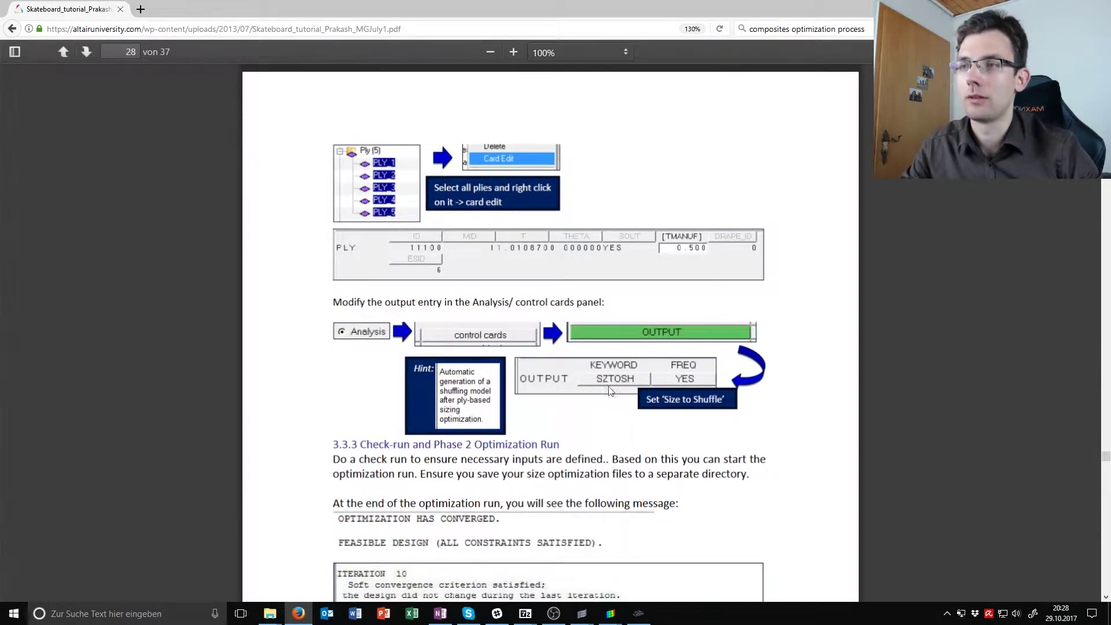
pyautogui.hotkey('alt', 'Tab')
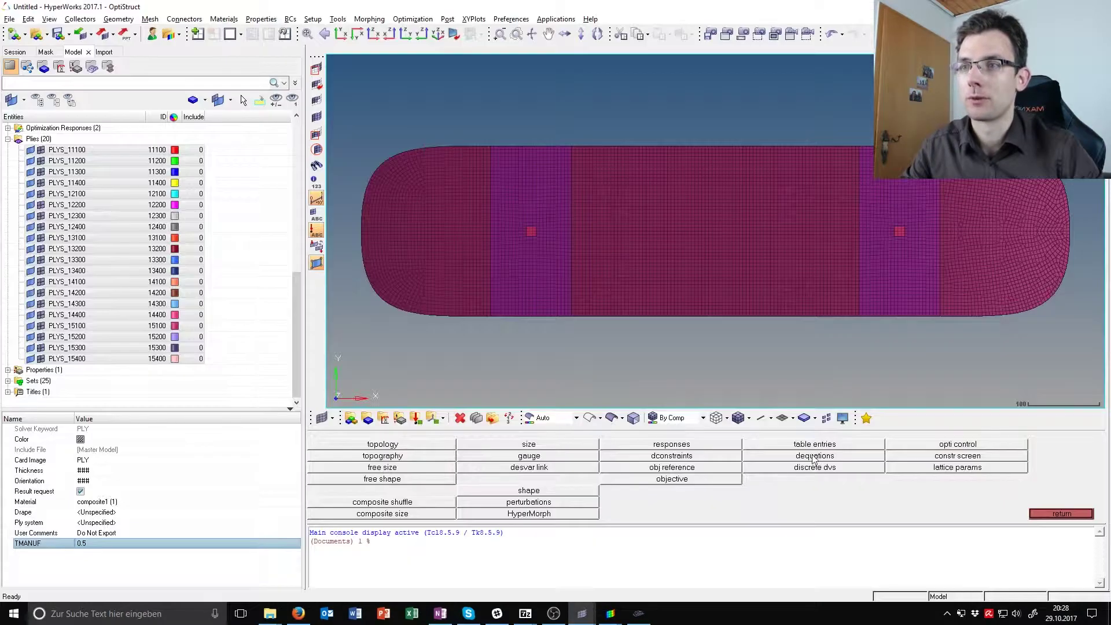
pyautogui.click(1051, 513)
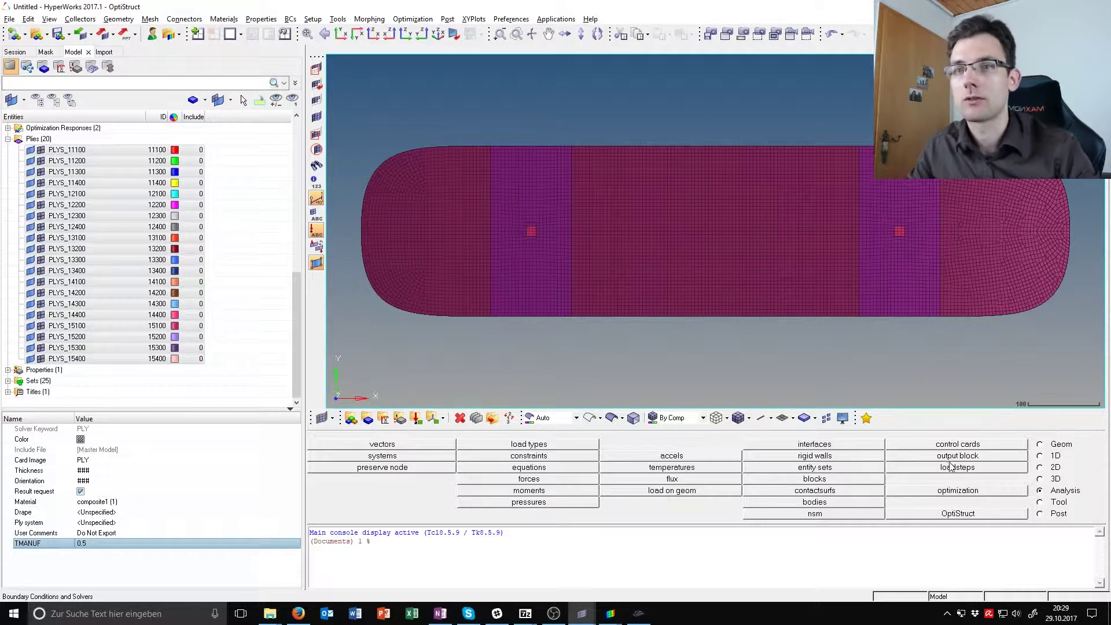
pyautogui.click(958, 444)
pyautogui.click(1073, 507)
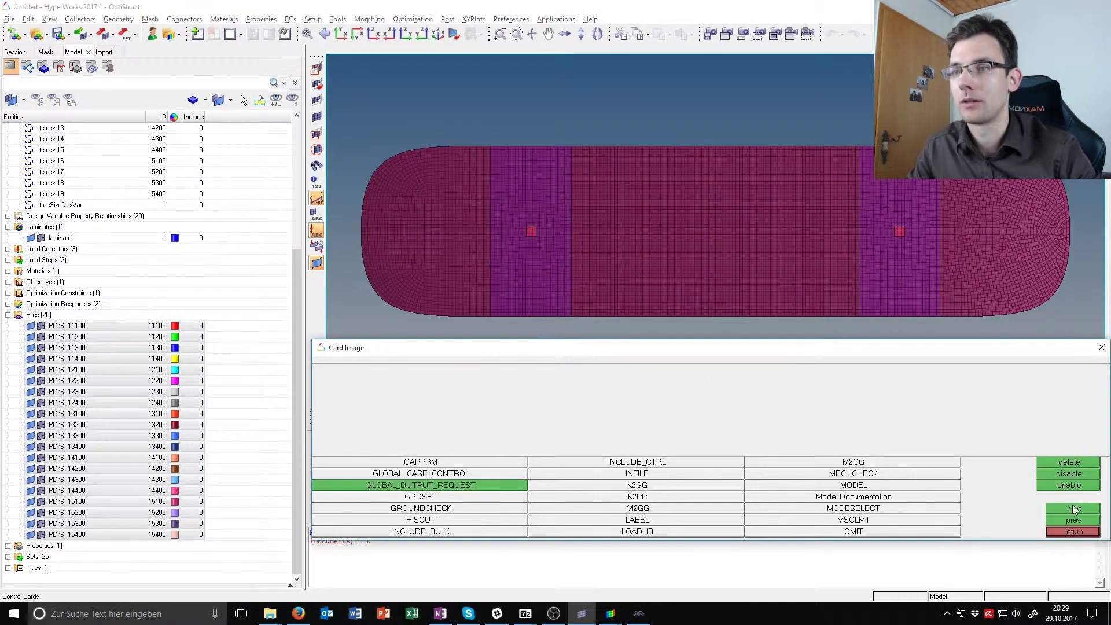
pyautogui.click(1073, 508)
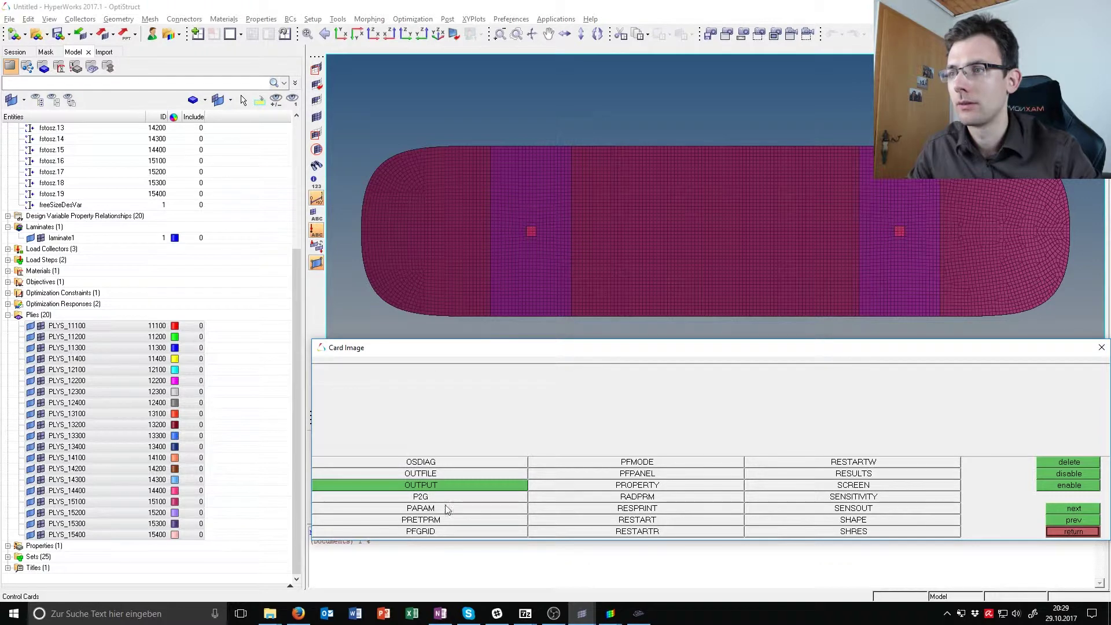
pyautogui.click(446, 485)
pyautogui.click(489, 387)
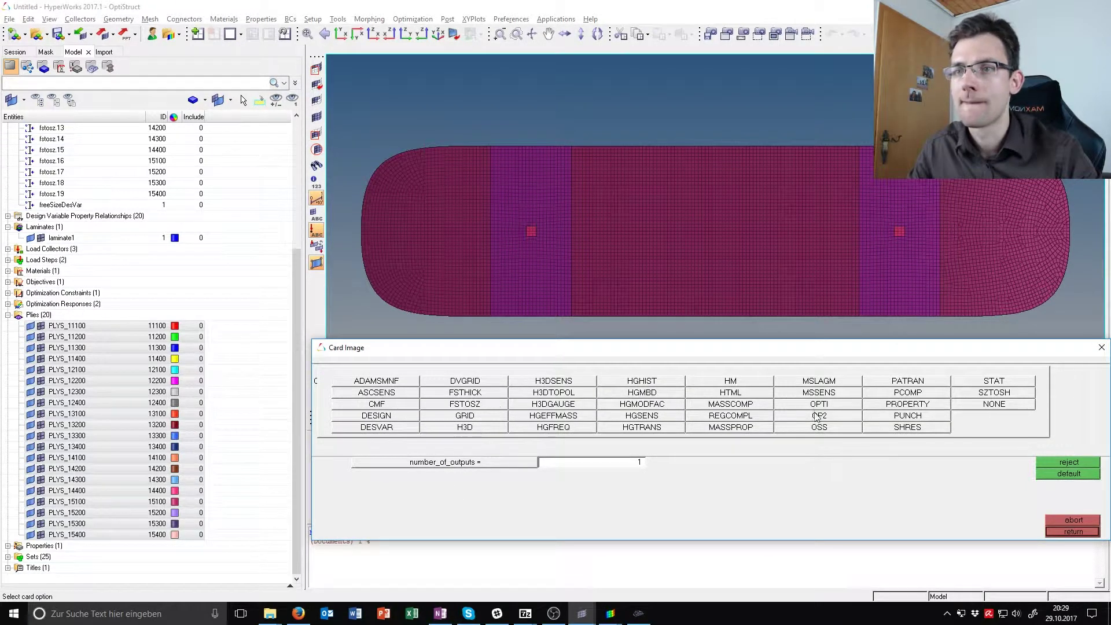
pyautogui.click(1011, 396)
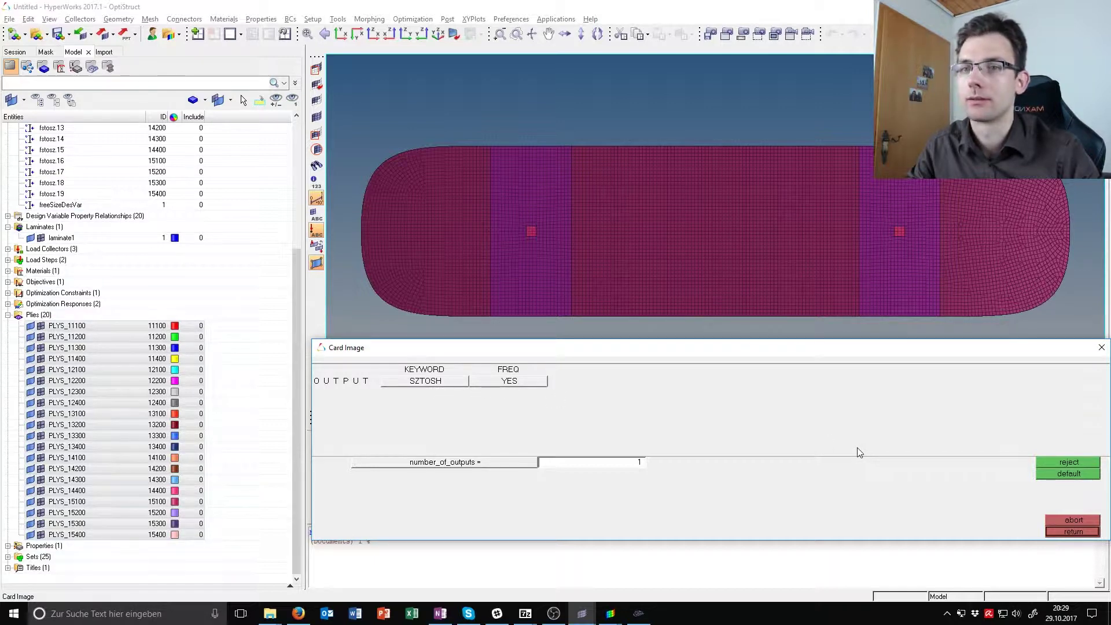
pyautogui.click(1064, 527)
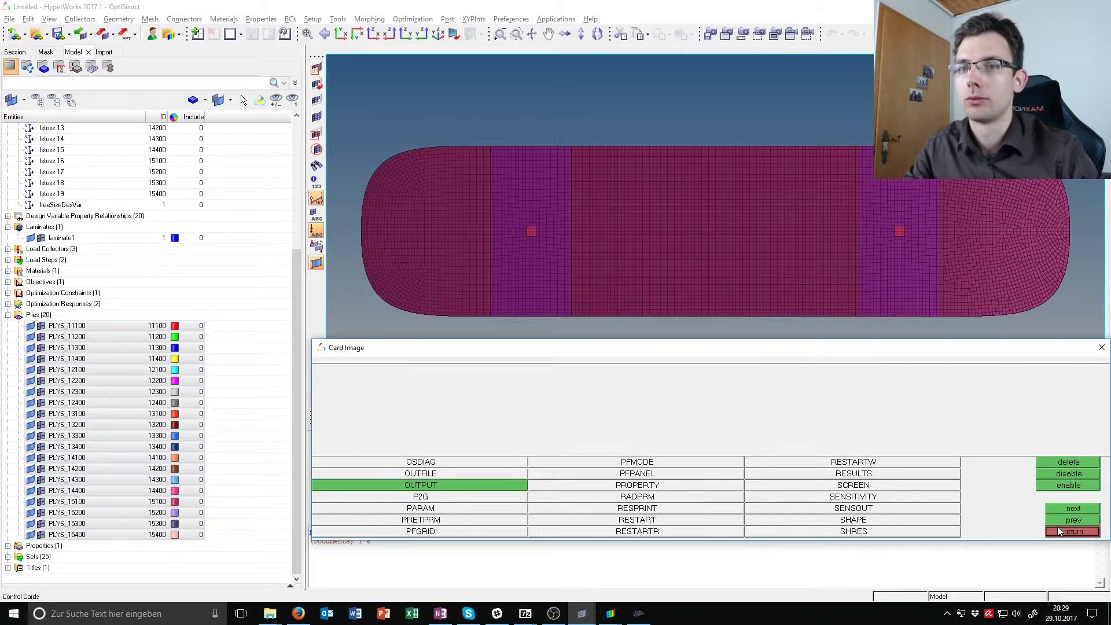
pyautogui.click(1057, 526)
# Step: Check the tutorial's run section, name the solver input file skateboard_sizing.fem and start the OptiStruct optimization
pyautogui.hotkey('alt', 'Tab')
pyautogui.scroll(-3, 871, 387)
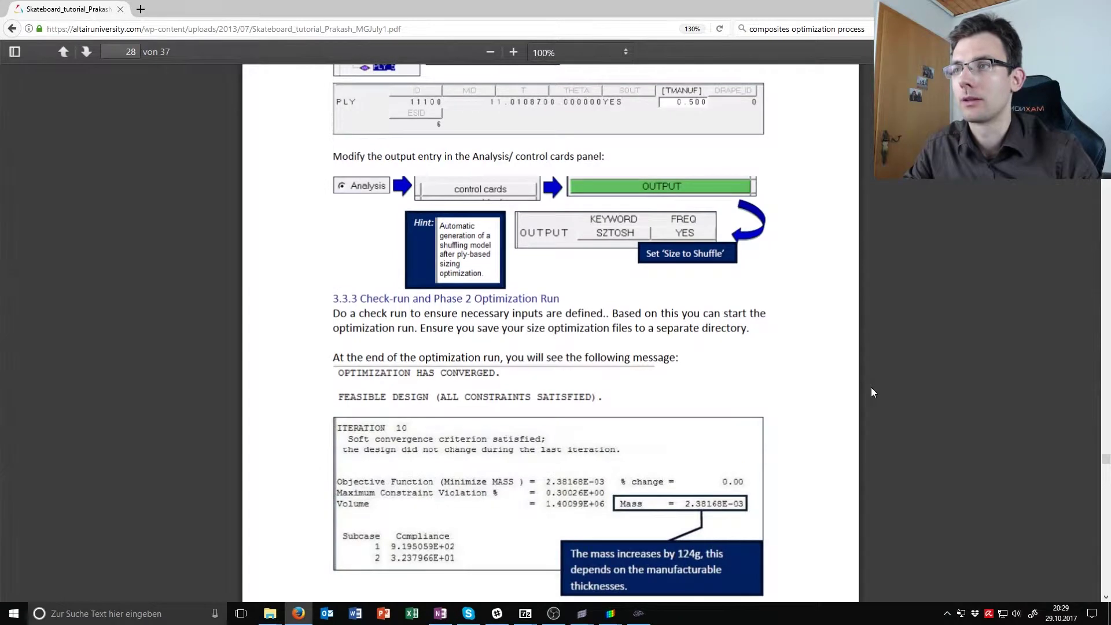
pyautogui.hotkey('alt', 'Tab')
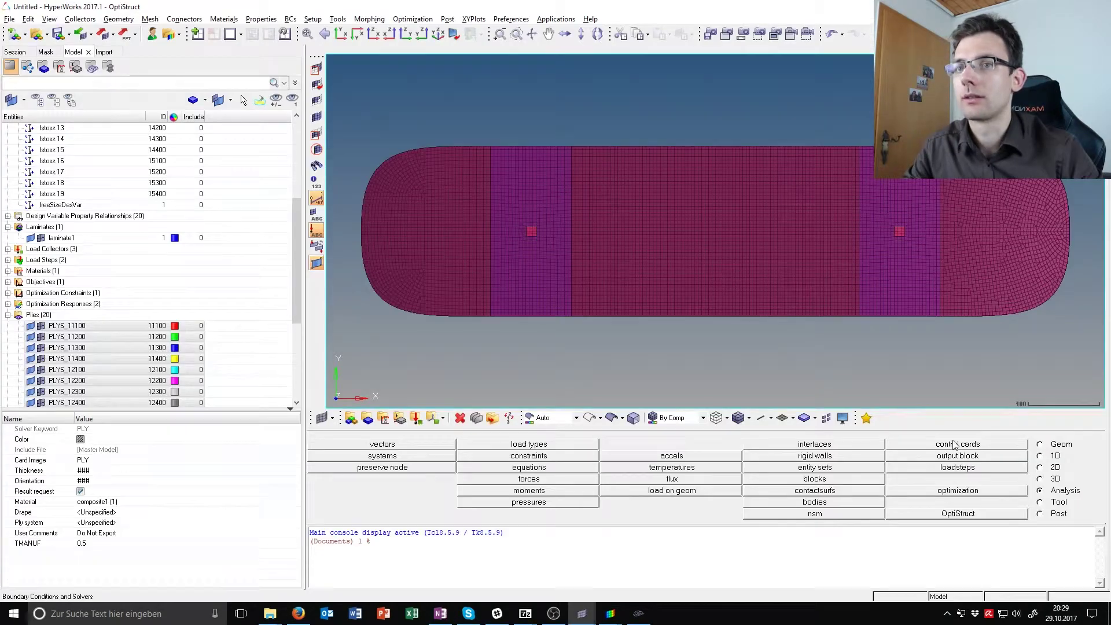
pyautogui.click(1010, 518)
pyautogui.click(806, 449)
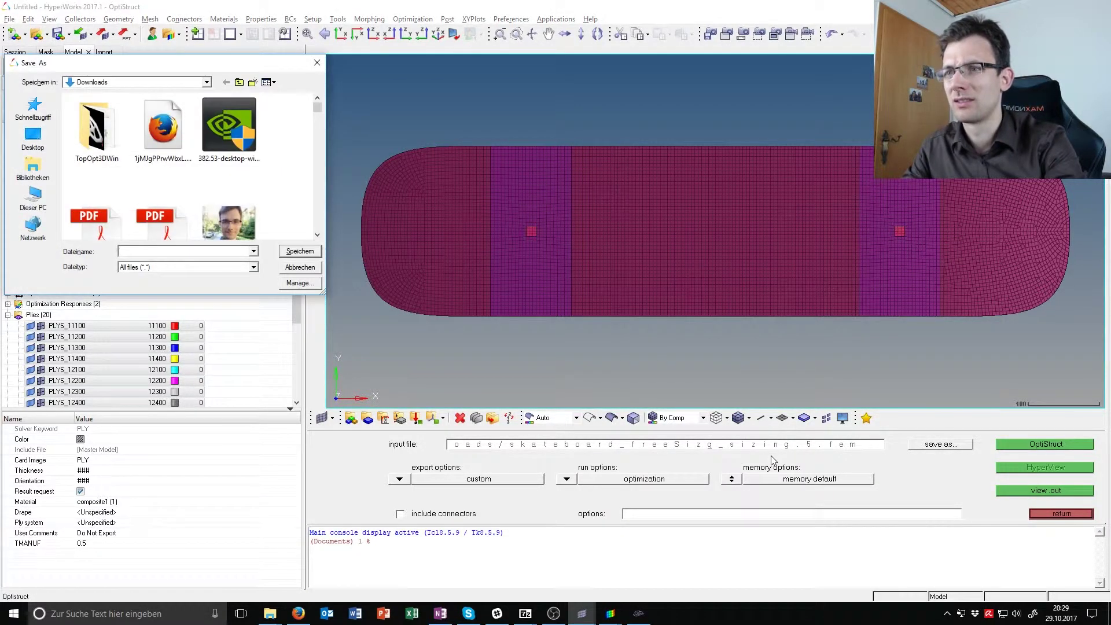
pyautogui.press('Escape')
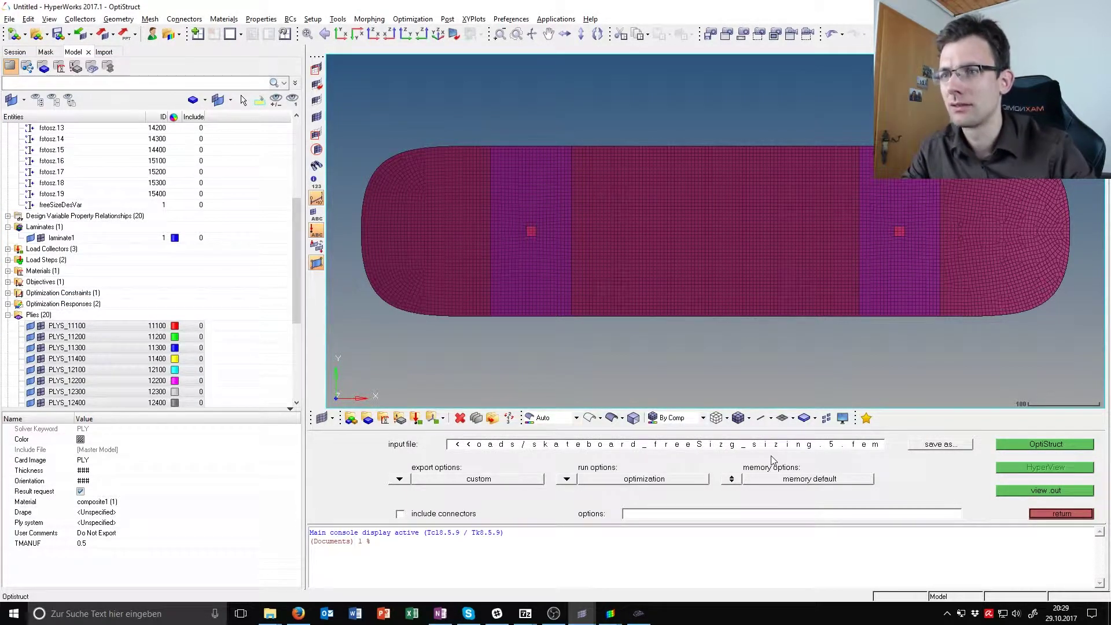
pyautogui.doubleClick(739, 450)
pyautogui.click(737, 451)
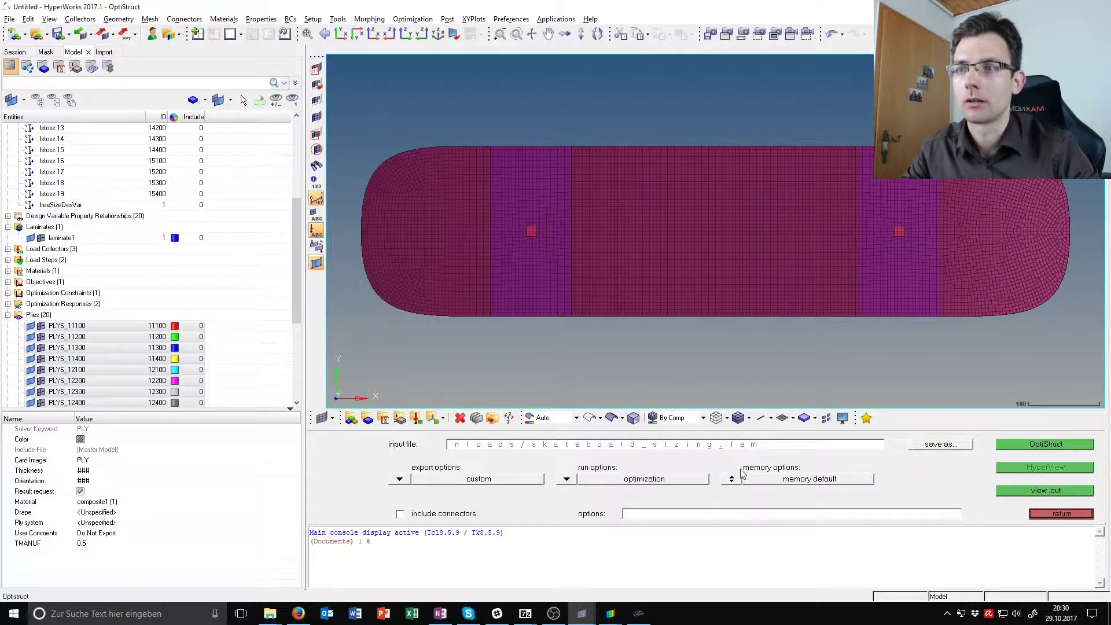
pyautogui.click(1035, 447)
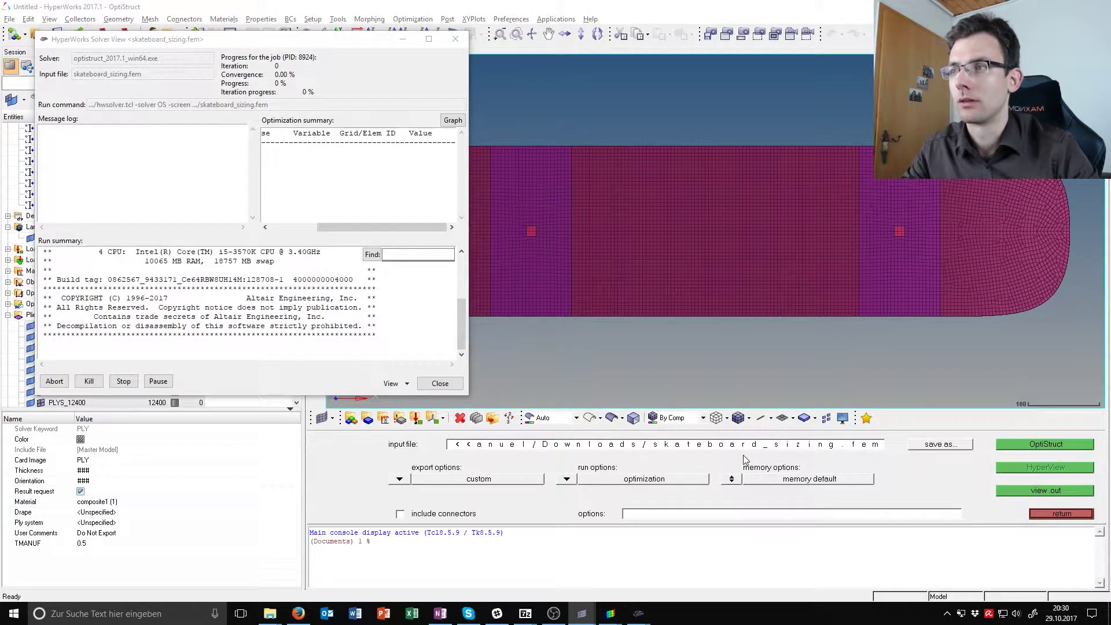
# Step: Review the expected end-of-run message and mass in the tutorial, and compare them with the solver window for skateboard_sizing.fem
pyautogui.hotkey('alt', 'Tab')
pyautogui.scroll(-5, 636, 359)
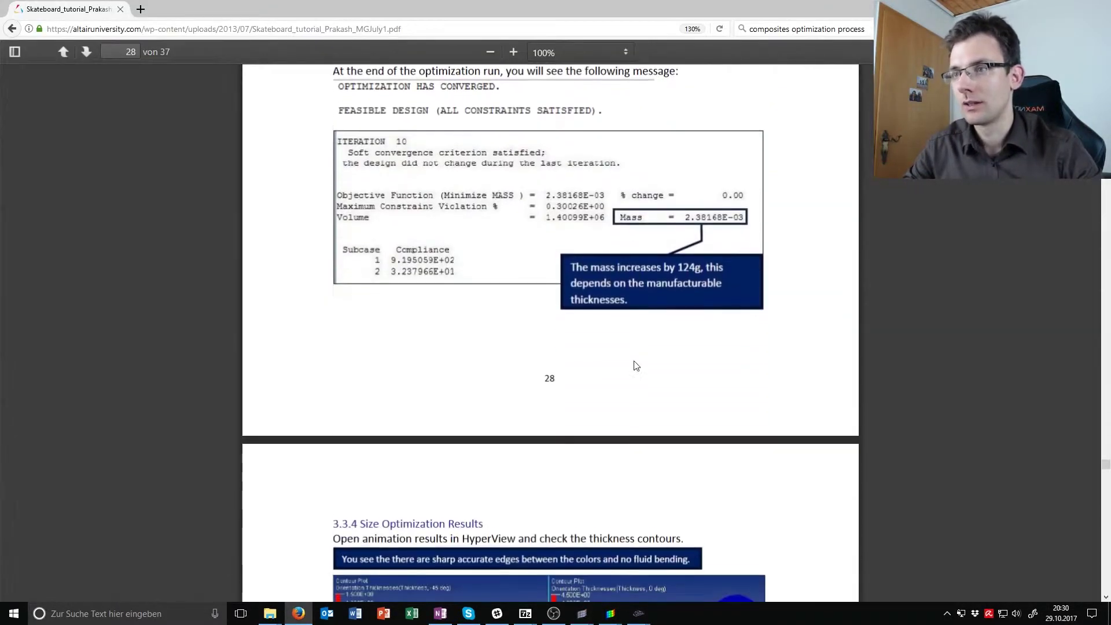
pyautogui.scroll(2, 635, 365)
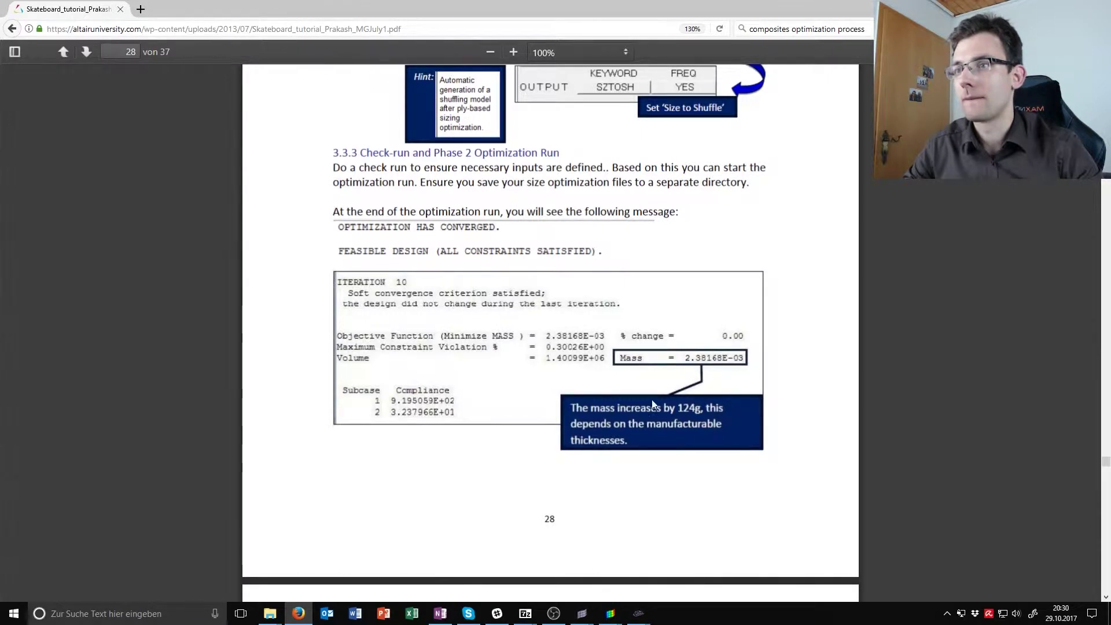
pyautogui.press('alt')
pyautogui.press('alt')
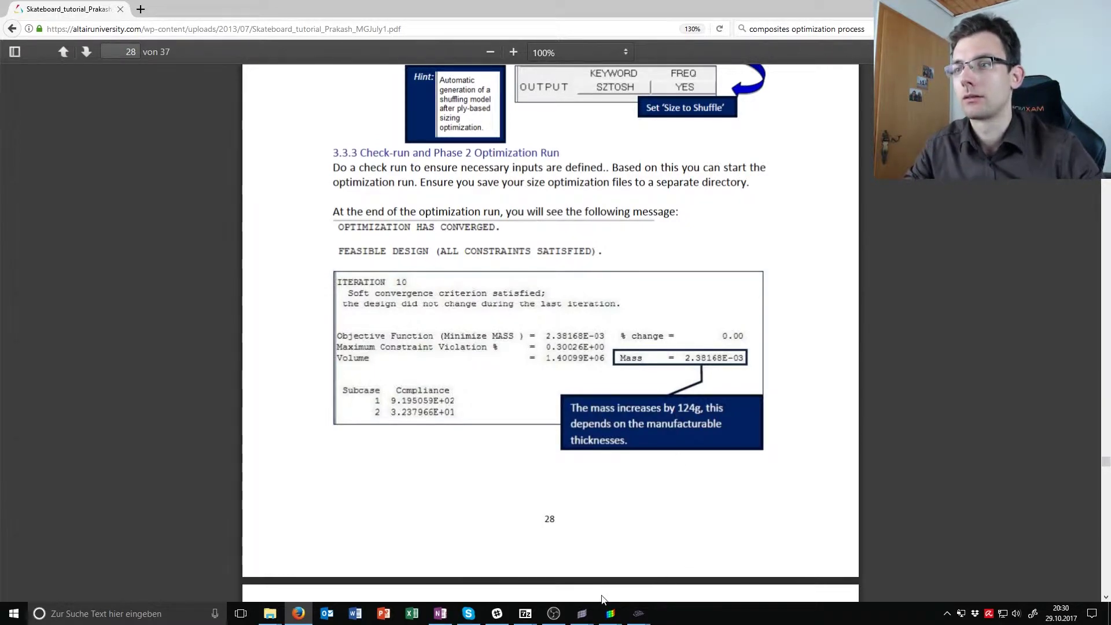
pyautogui.moveTo(641, 614)
pyautogui.click(695, 576)
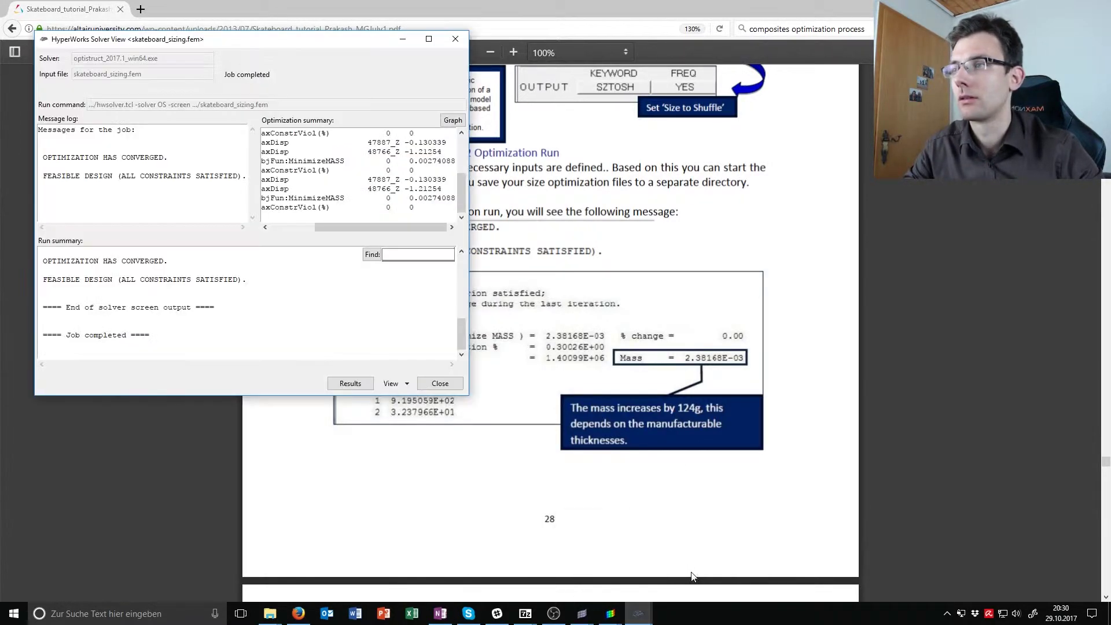
# Step: Open the sizing run's results in HyperView and apply an Element Thicknesses contour to the skateboard
pyautogui.click(350, 383)
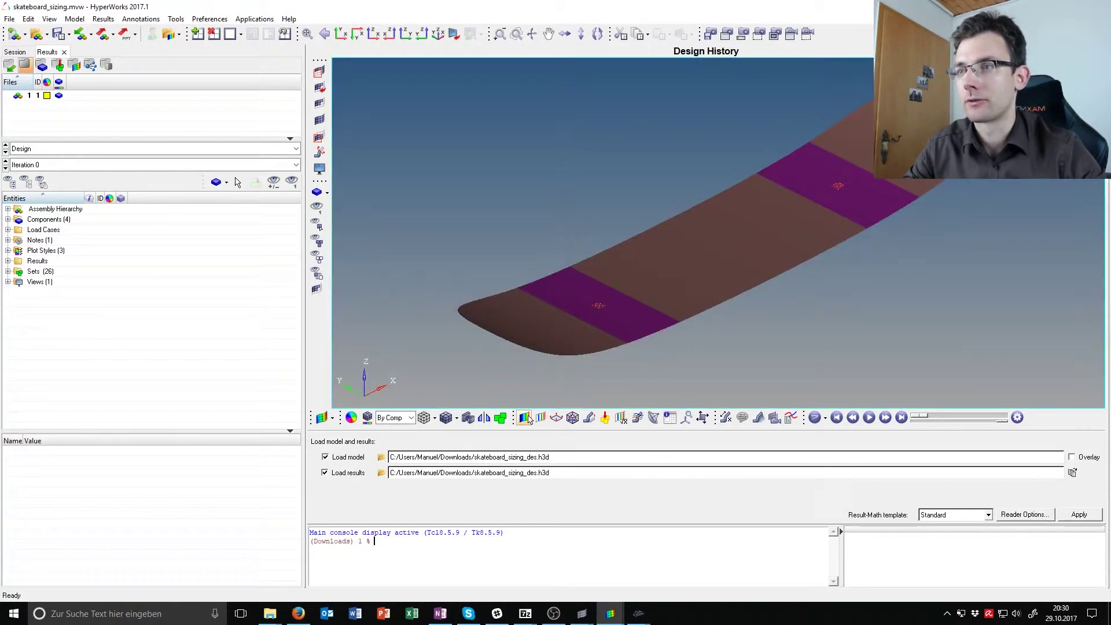
pyautogui.click(524, 418)
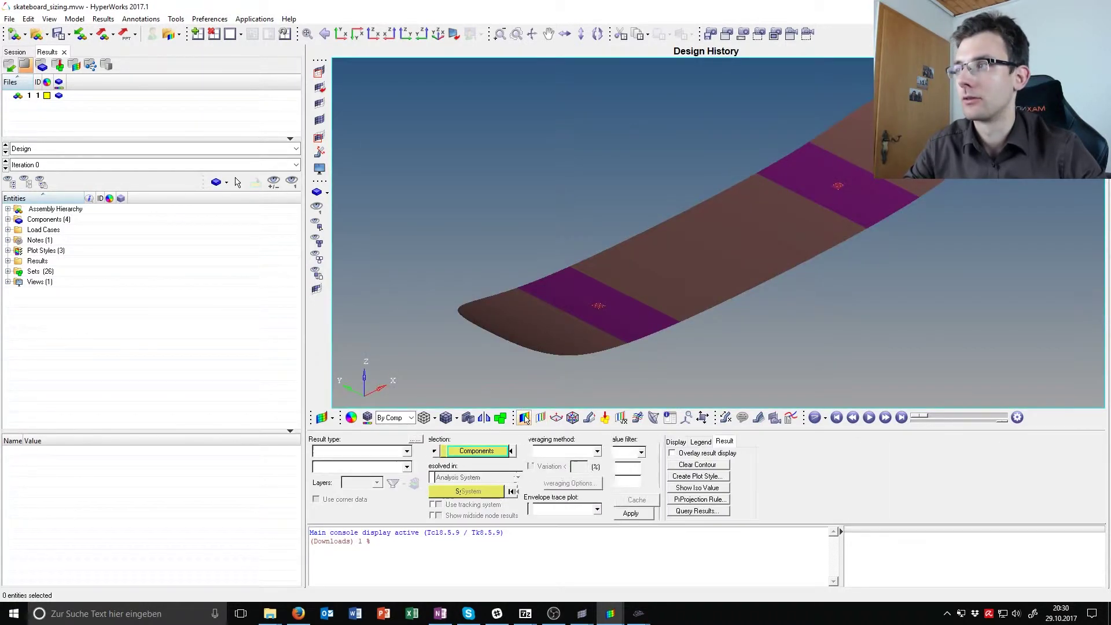
pyautogui.click(631, 513)
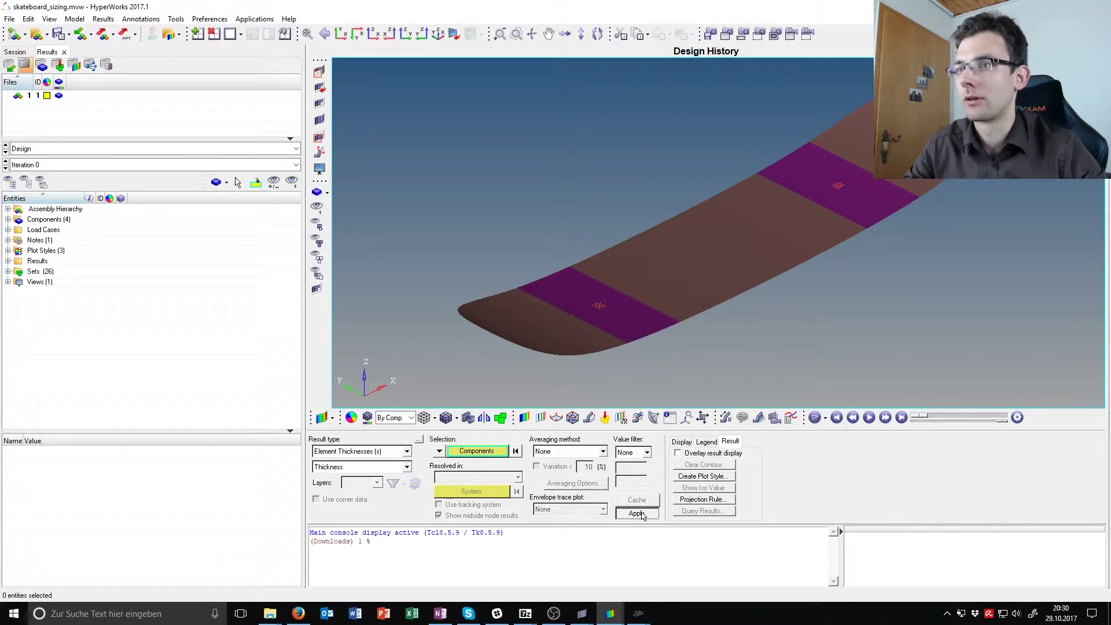
# Step: Contour the skateboard with Ply Thicknesses (s) for layer PLYS_11100
pyautogui.click(406, 452)
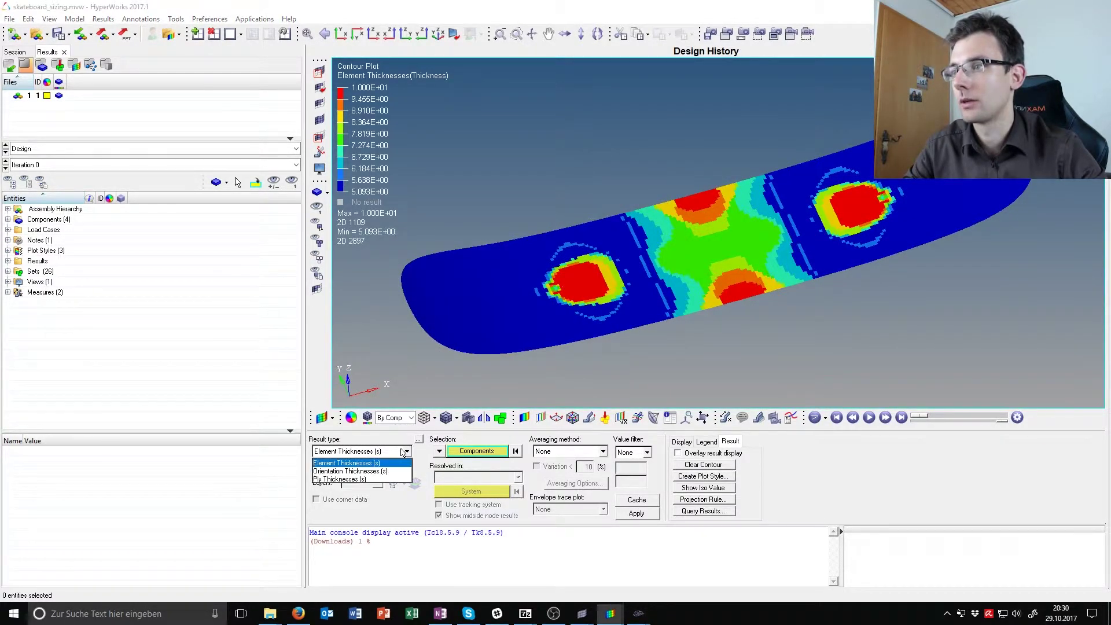
pyautogui.click(397, 479)
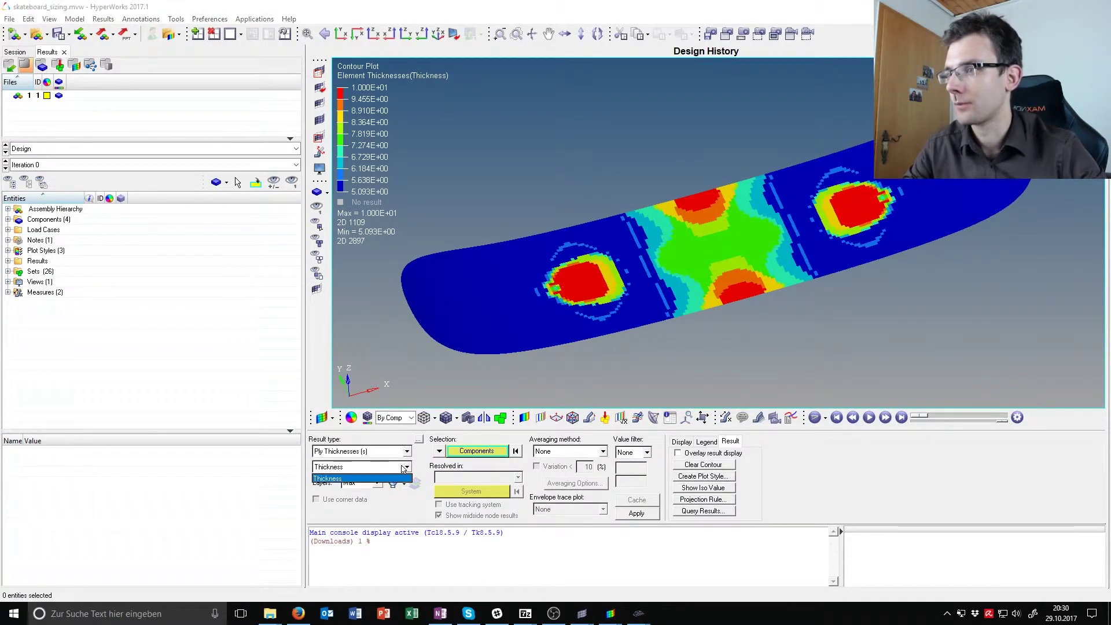
pyautogui.click(377, 483)
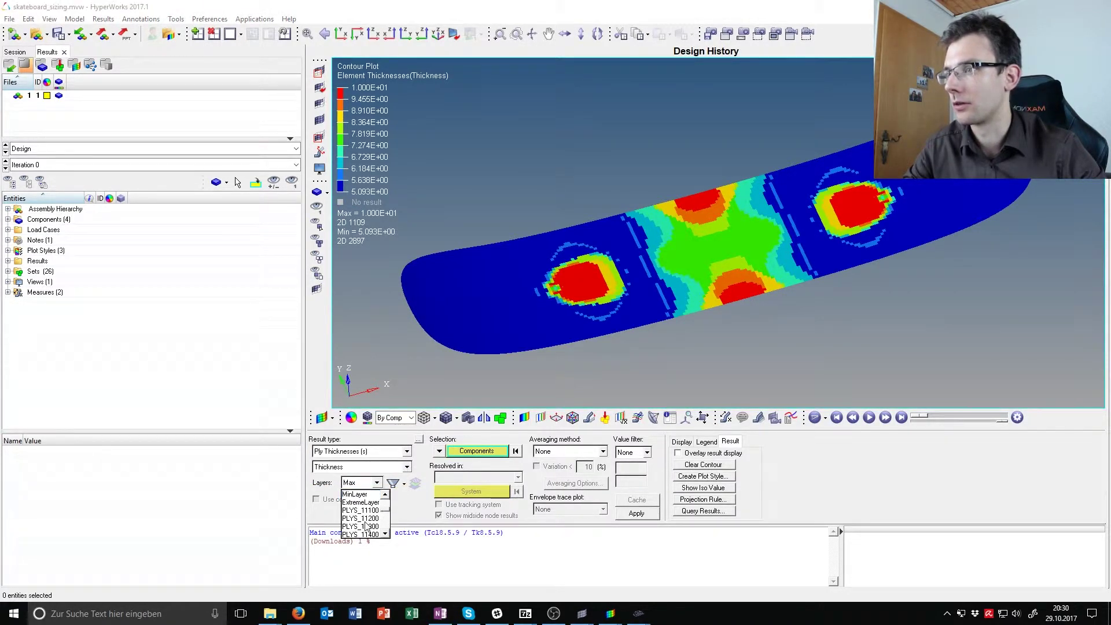
pyautogui.click(371, 511)
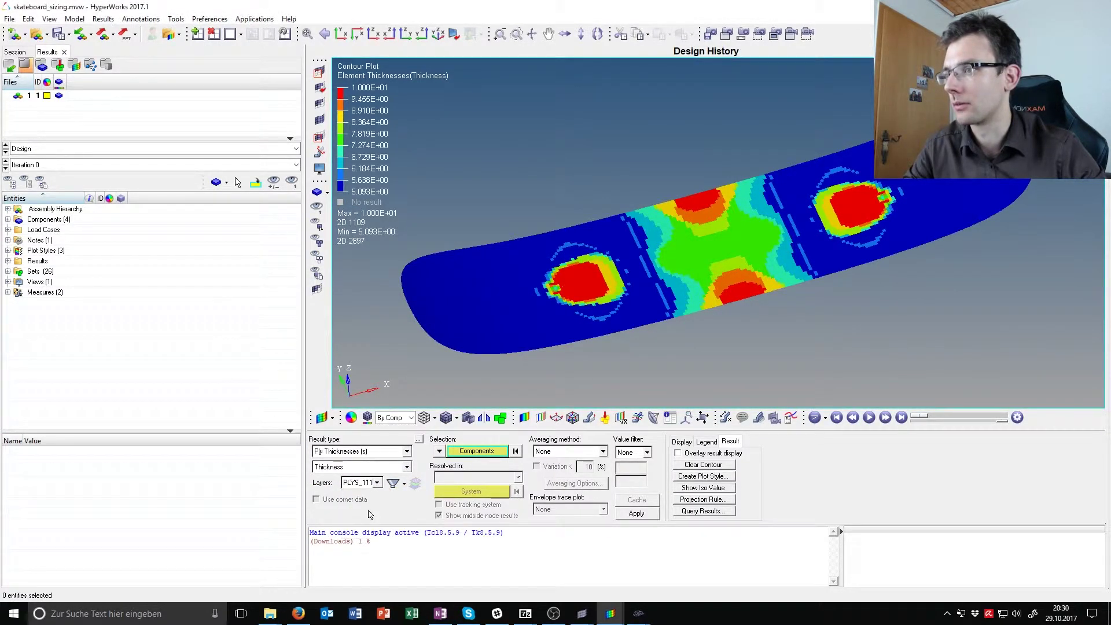
pyautogui.click(636, 514)
# Step: Display the ply thickness contour for layer PLYS_11200 to examine that ply's shape
pyautogui.click(376, 483)
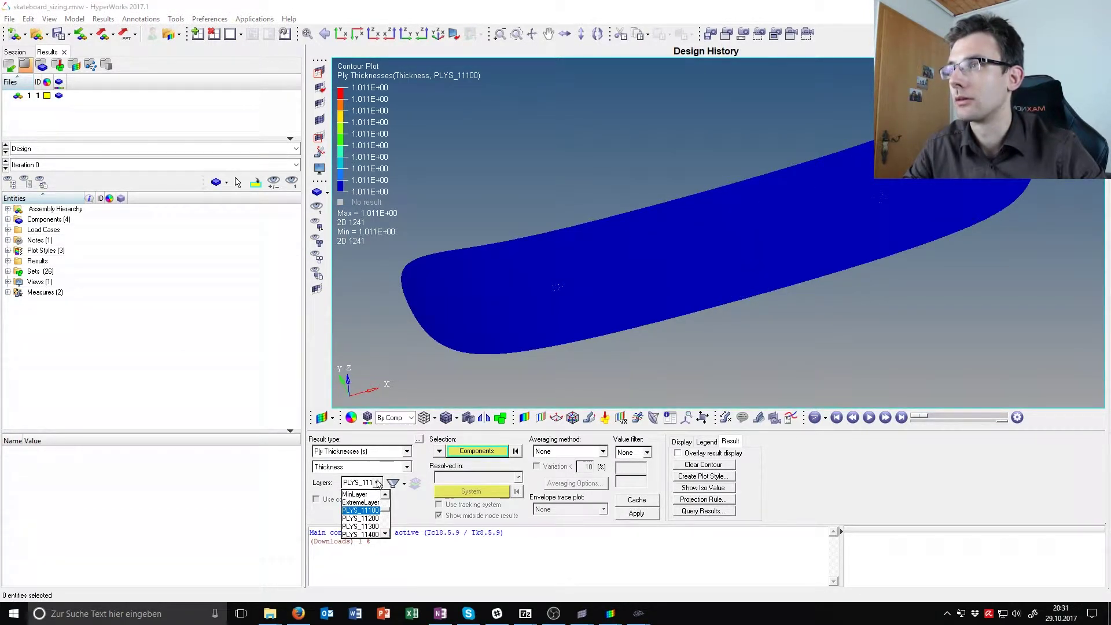
pyautogui.click(361, 519)
pyautogui.click(655, 517)
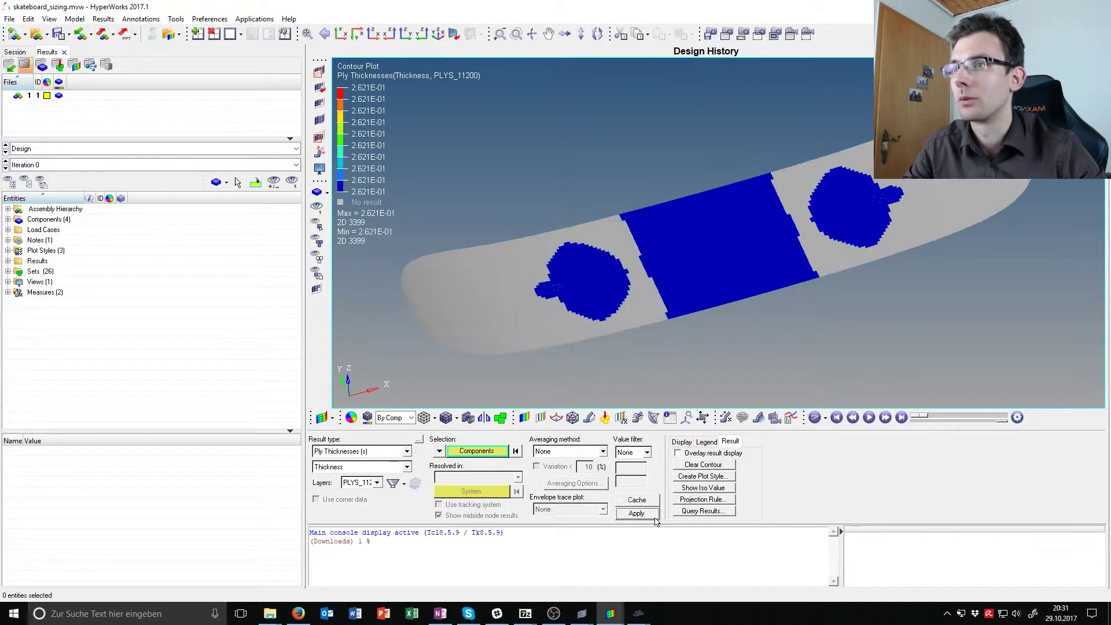
# Step: Browse further down the layer list and display the ply thickness contour for layer PLYS_15300
pyautogui.click(363, 484)
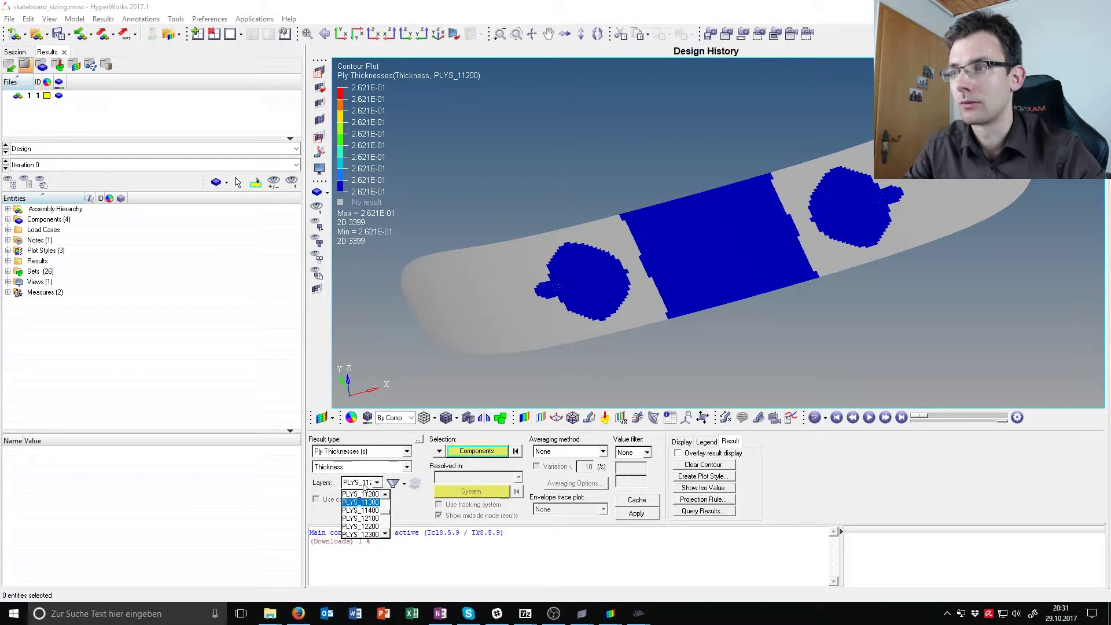
pyautogui.scroll(-3, 363, 498)
pyautogui.click(364, 493)
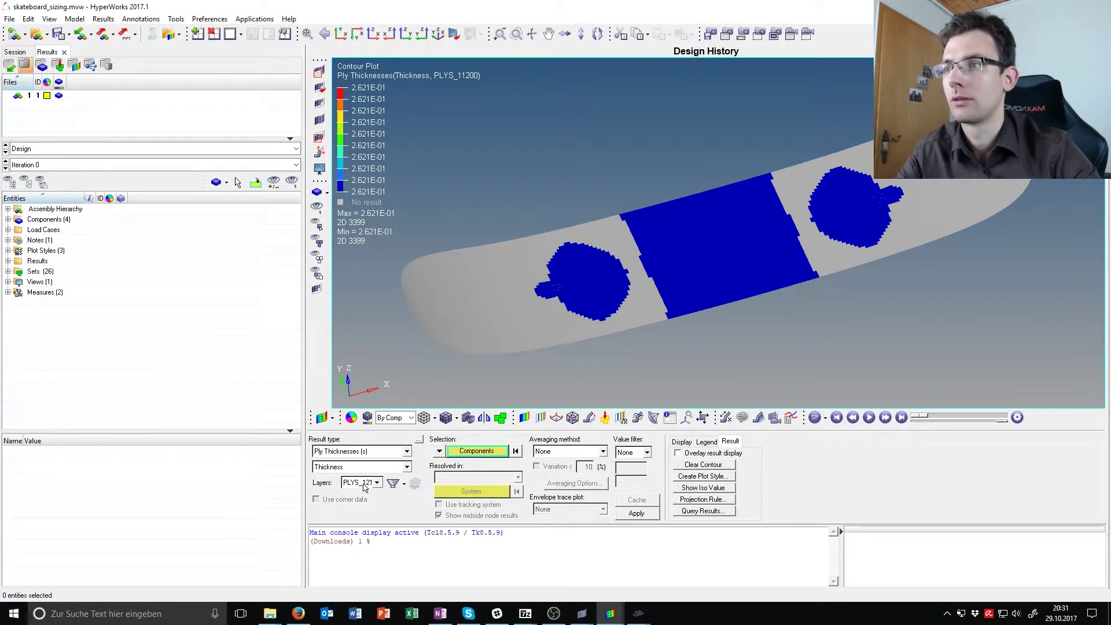
pyautogui.click(363, 484)
pyautogui.scroll(-1, 364, 497)
pyautogui.click(364, 493)
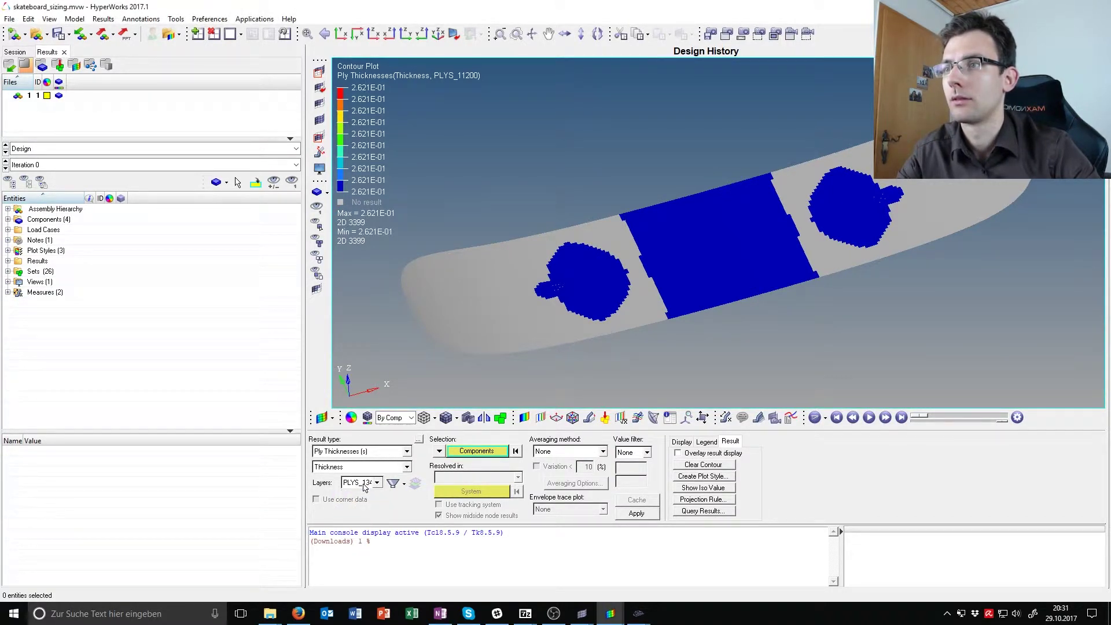
pyautogui.click(364, 484)
pyautogui.scroll(-3, 365, 488)
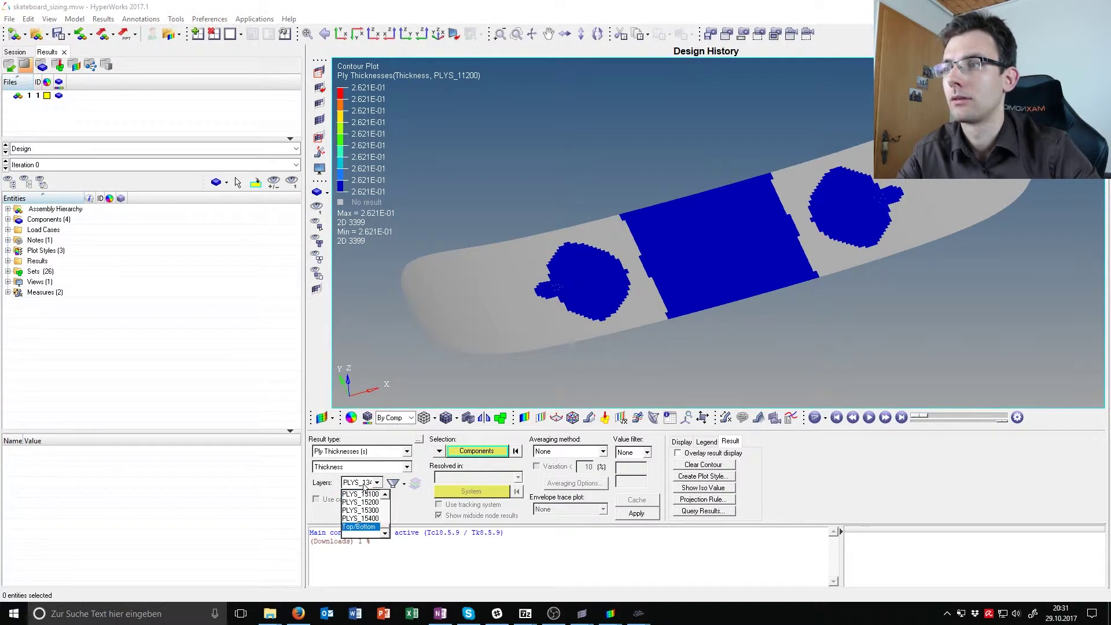
pyautogui.click(358, 518)
pyautogui.click(647, 513)
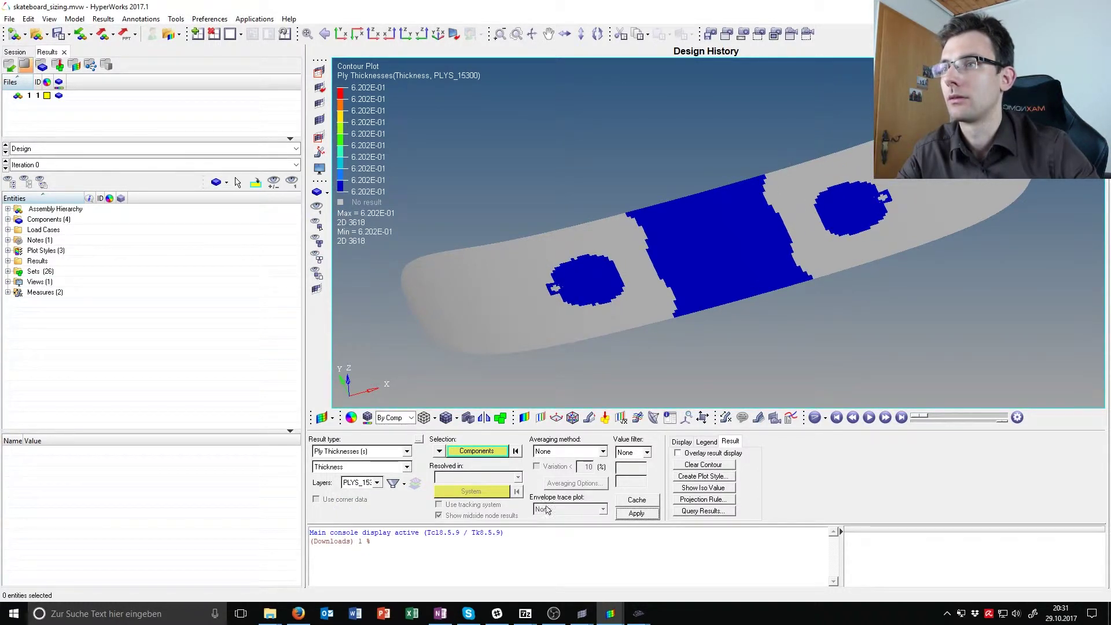
# Step: Switch the ply thickness contour to layer PLYS_15100 and examine its coverage of the board
pyautogui.click(375, 481)
pyautogui.click(360, 500)
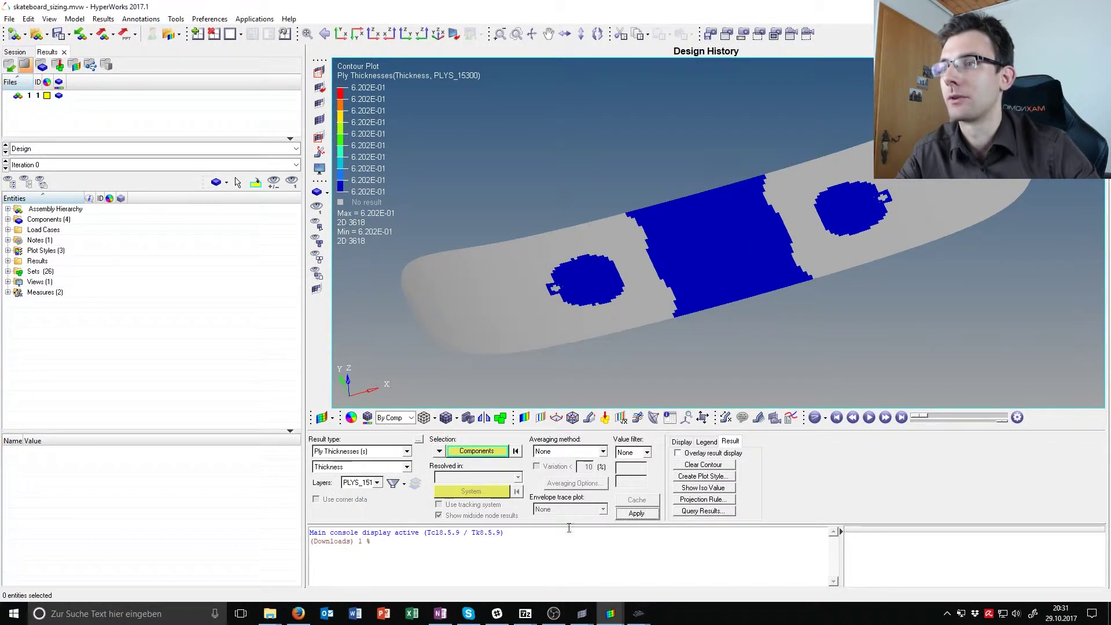
pyautogui.click(635, 514)
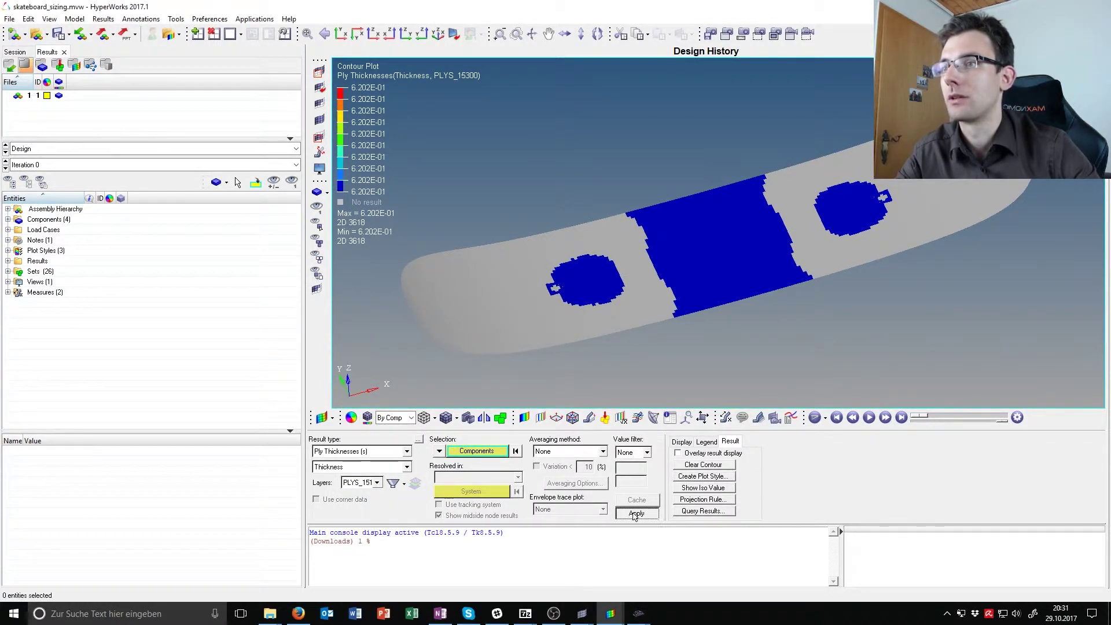
# Step: Apply the ply thickness contour for layer PLYS_14400 and inspect the reinforcement patches from an oblique view of the board
pyautogui.click(376, 482)
pyautogui.scroll(5, 362, 512)
pyautogui.click(359, 502)
pyautogui.click(375, 482)
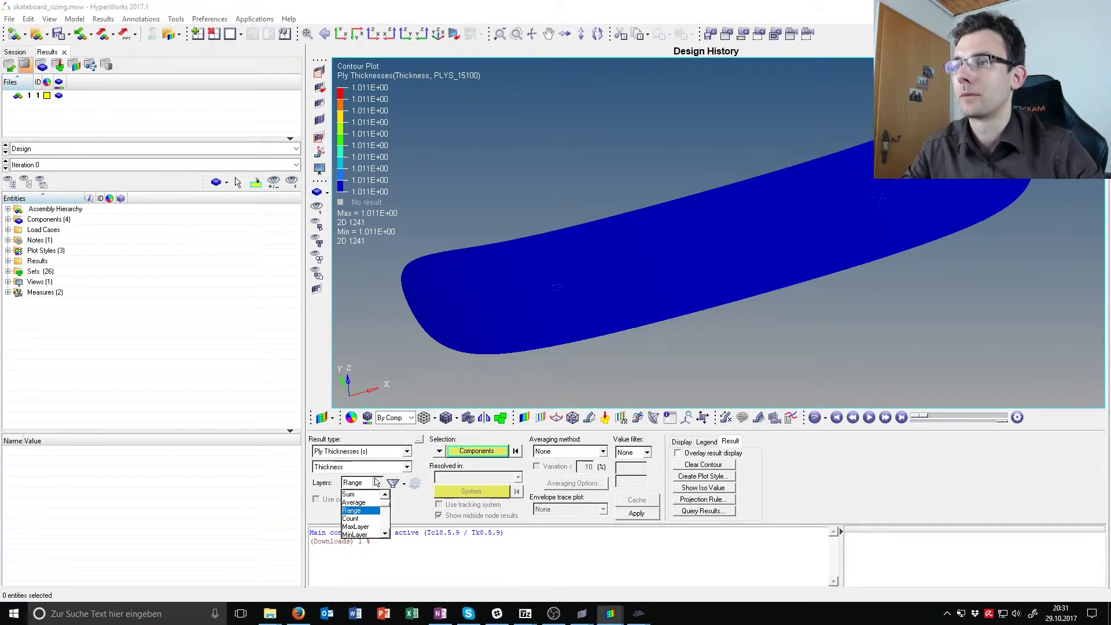
pyautogui.scroll(-5, 371, 514)
pyautogui.scroll(-1, 371, 513)
pyautogui.click(360, 533)
pyautogui.click(637, 514)
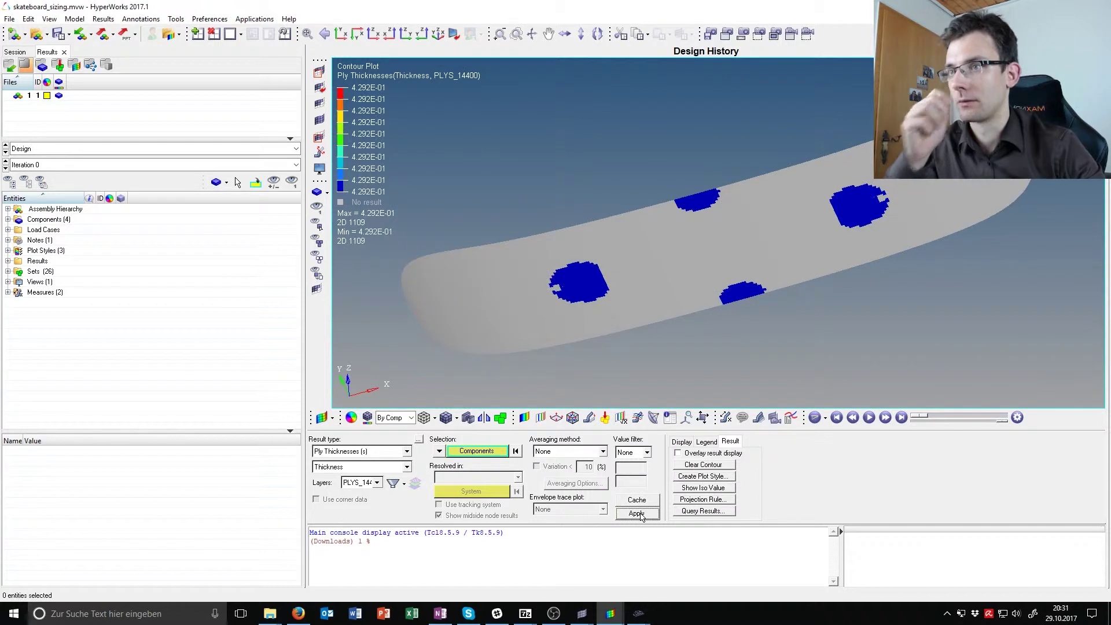
pyautogui.keyDown('ctrl'); pyautogui.moveTo(623, 334); pyautogui.dragTo(703, 231, button='right'); pyautogui.keyUp('ctrl')
pyautogui.keyDown('ctrl'); pyautogui.moveTo(702, 232); pyautogui.dragTo(771, 235); pyautogui.keyUp('ctrl')
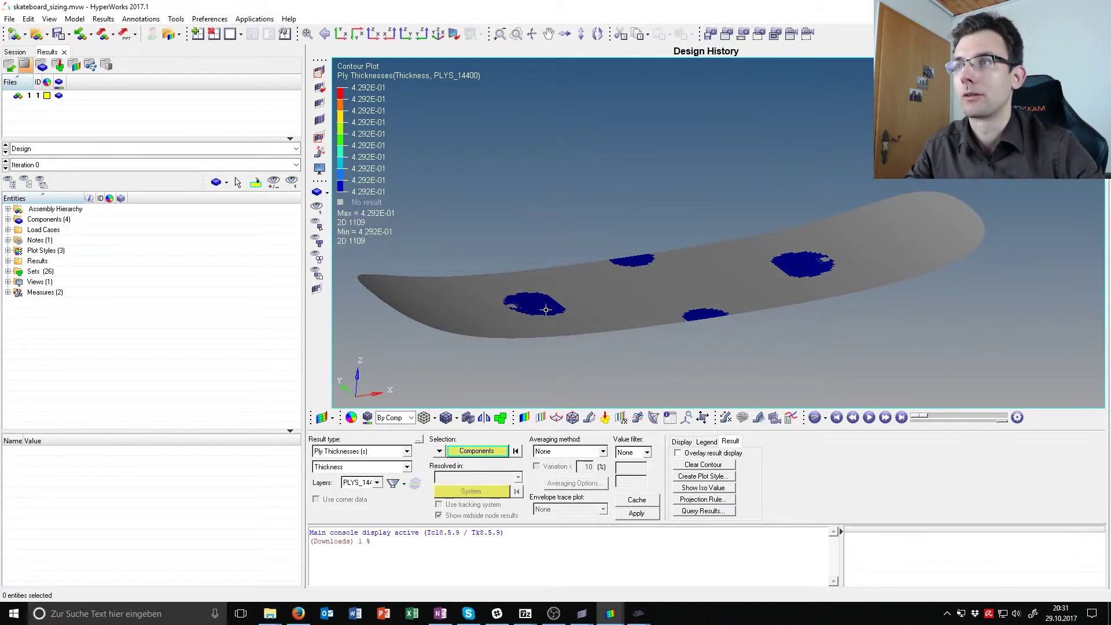
pyautogui.keyDown('ctrl'); pyautogui.moveTo(546, 310); pyautogui.dragTo(723, 272); pyautogui.keyUp('ctrl')
# Step: Switch to the skateboard tutorial PDF and review its ply thickness plots and the structural results for the size-optimized model
pyautogui.hotkey('alt', 'Tab')
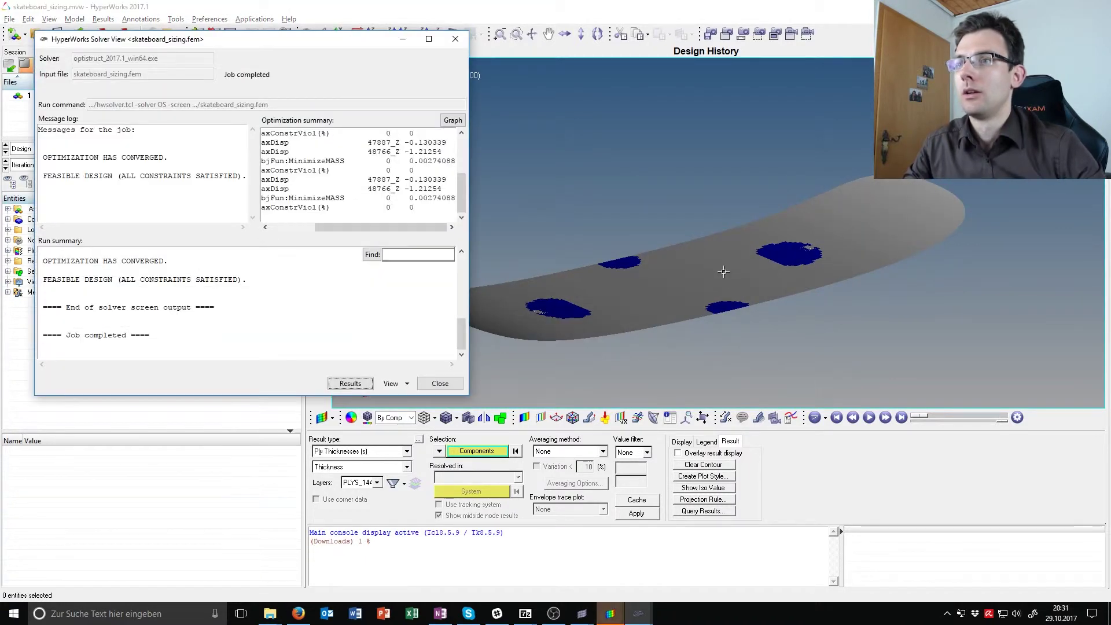
pyautogui.hotkey('alt', 'Tab')
pyautogui.hotkey('alt', 'Tab')
pyautogui.hotkey('alt', 'Tab')
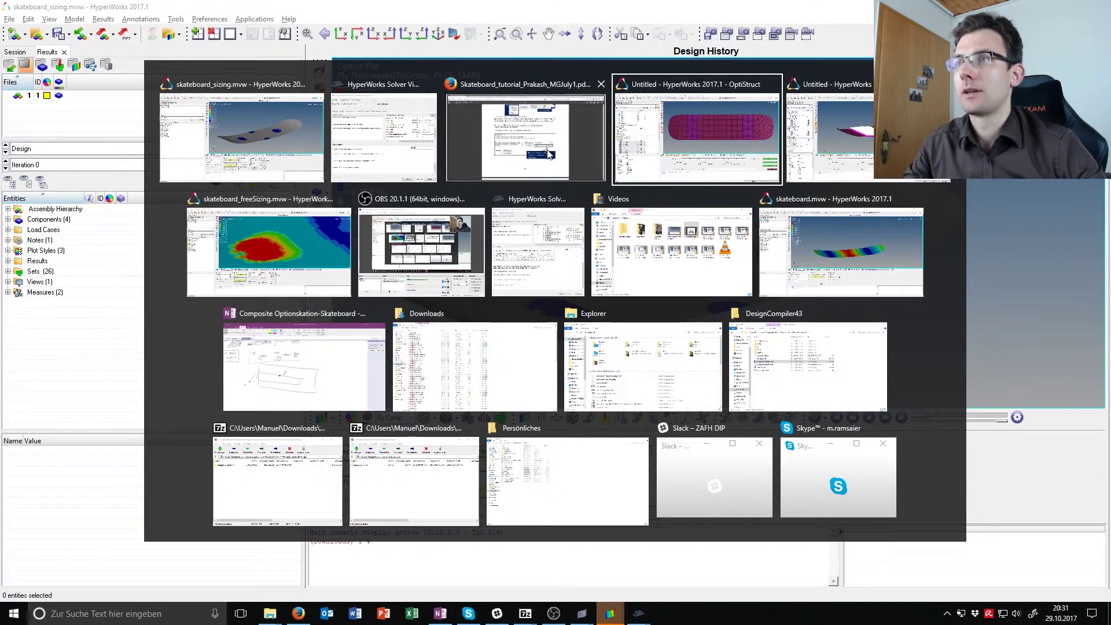
pyautogui.click(548, 154)
pyautogui.scroll(-10, 588, 200)
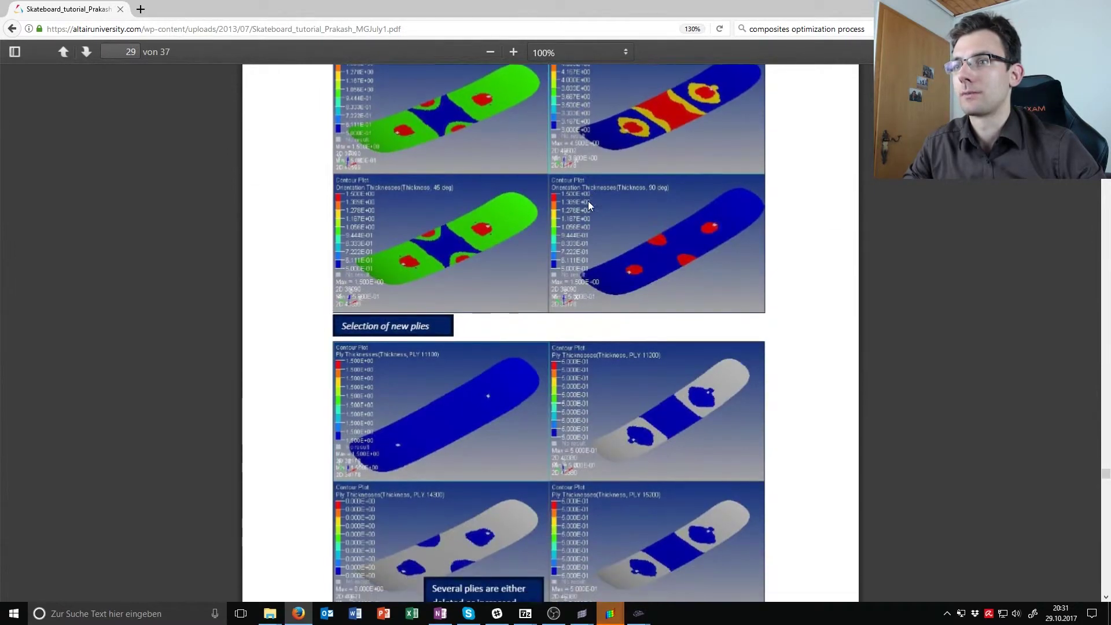
pyautogui.scroll(3, 588, 200)
pyautogui.scroll(-8, 588, 201)
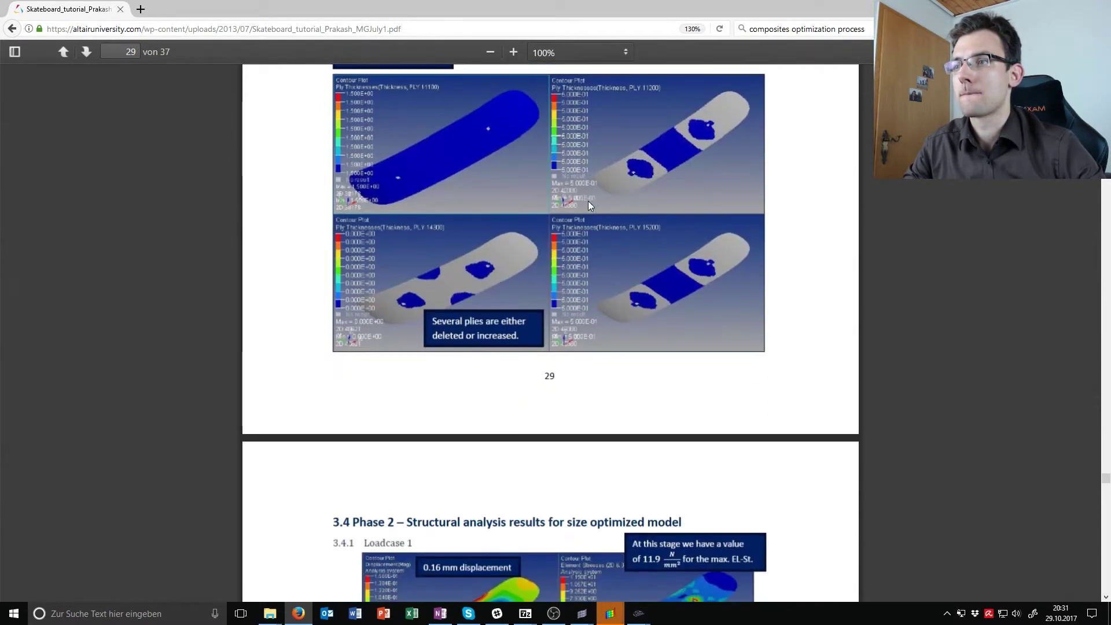
pyautogui.scroll(-10, 588, 201)
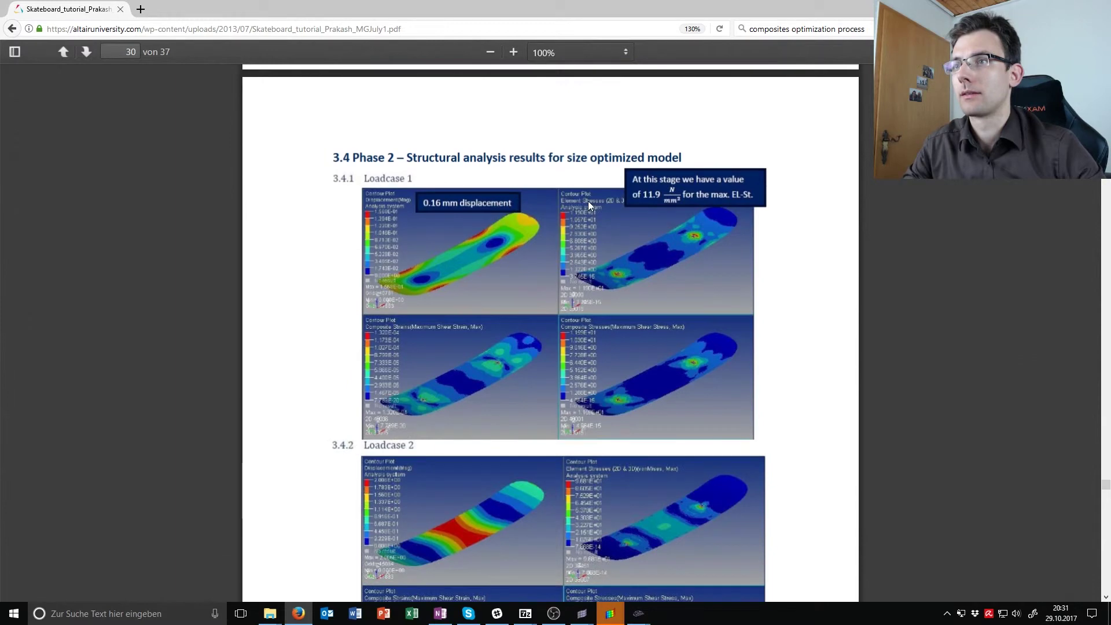
pyautogui.scroll(-2, 411, 162)
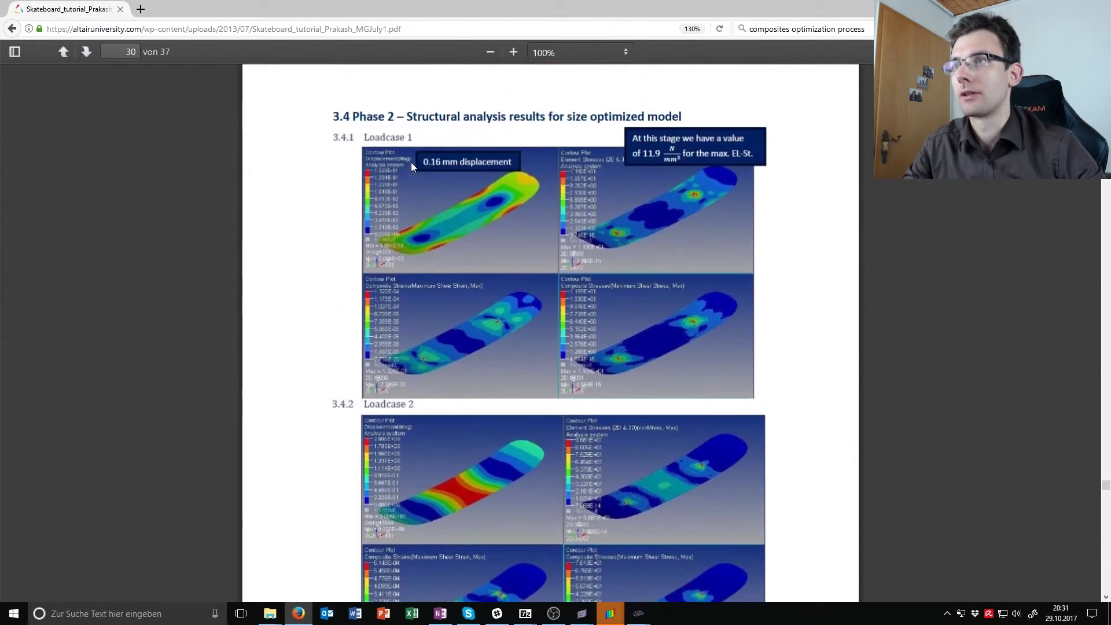
pyautogui.scroll(2, 411, 162)
# Step: Read the tutorial's section 3.5 on Phase 3 ply bundle stacking optimization, and return to the HyperView results
pyautogui.scroll(-12, 526, 164)
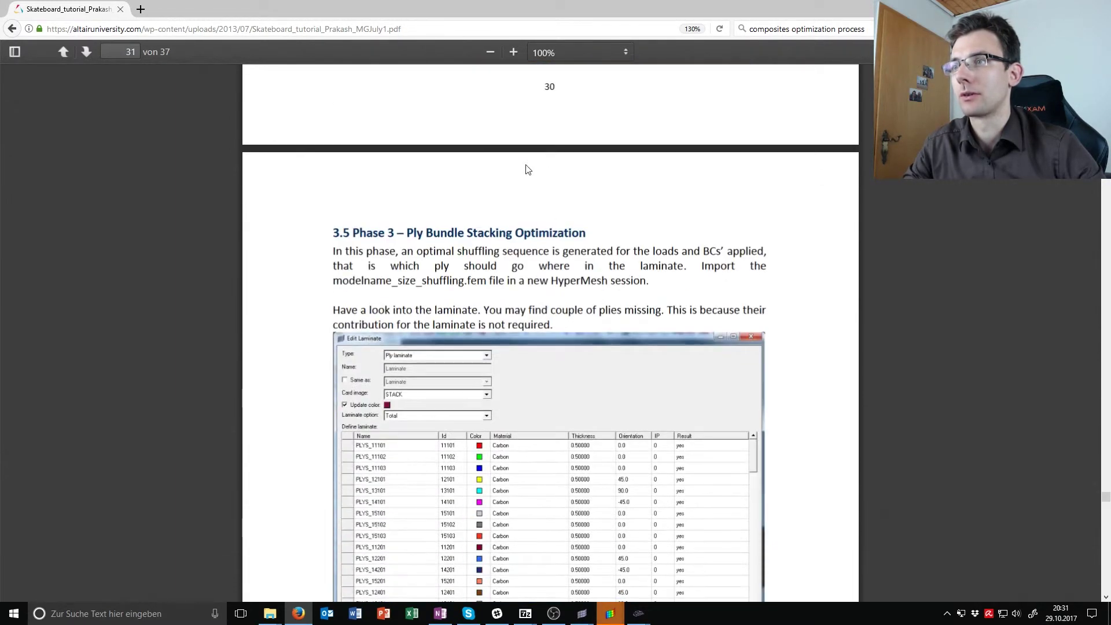
pyautogui.scroll(12, 526, 168)
pyautogui.scroll(-12, 524, 168)
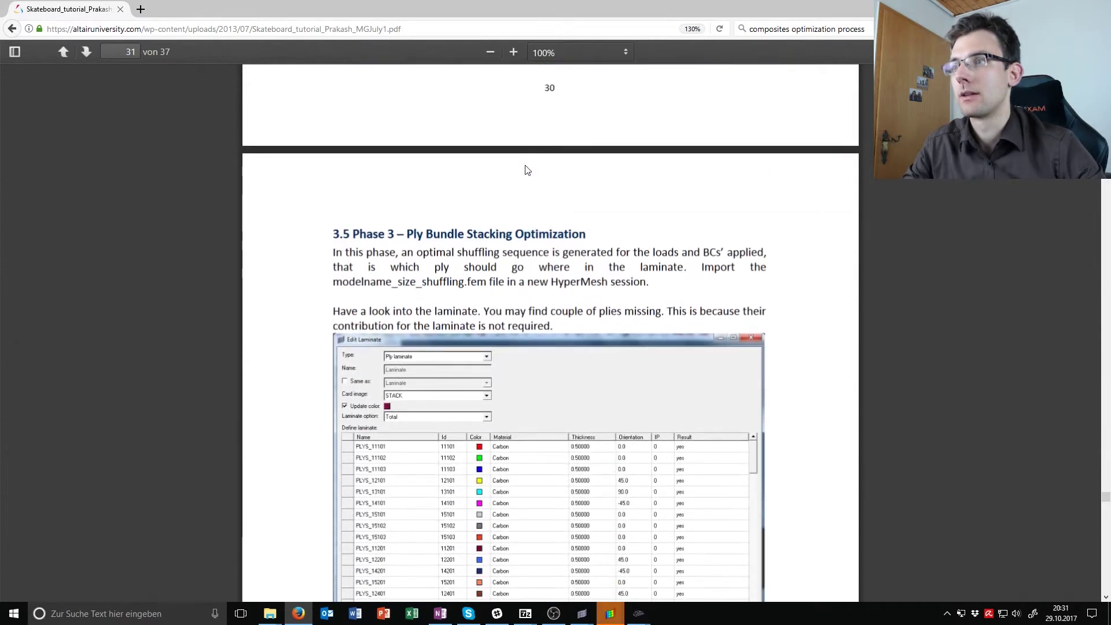
pyautogui.scroll(-4, 527, 169)
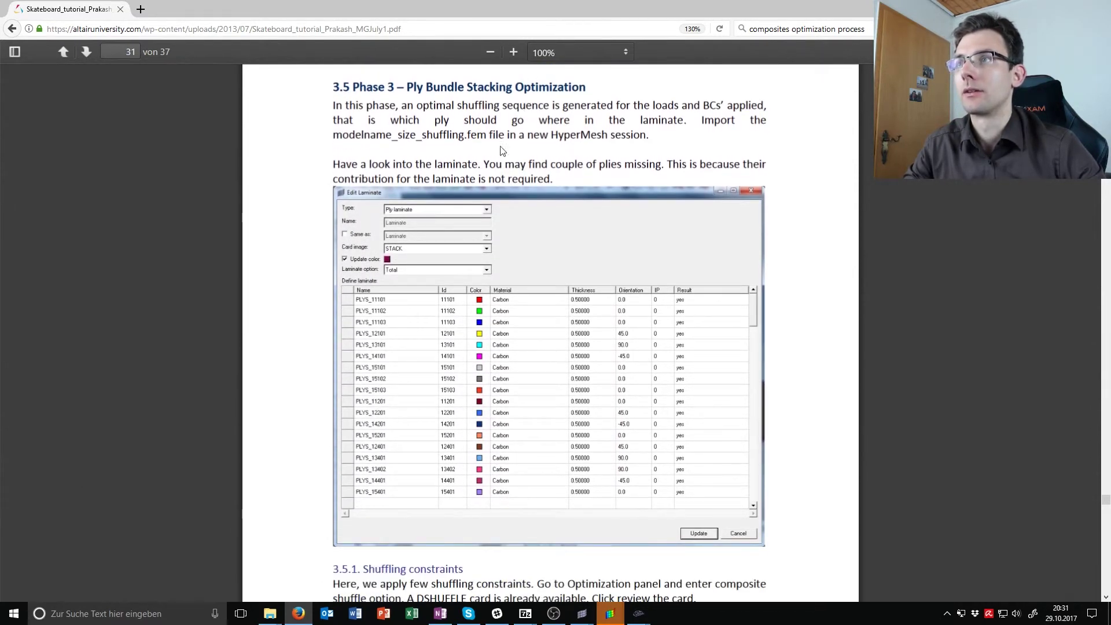
pyautogui.moveTo(425, 90); pyautogui.dragTo(525, 92)
pyautogui.click(540, 92)
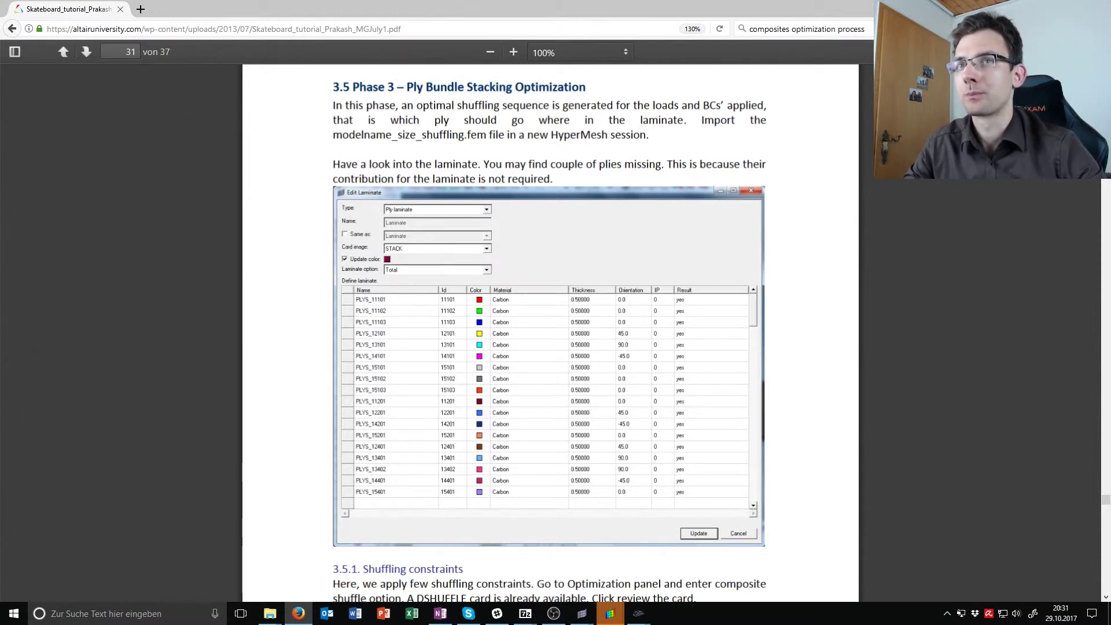
pyautogui.hotkey('alt', 'Tab')
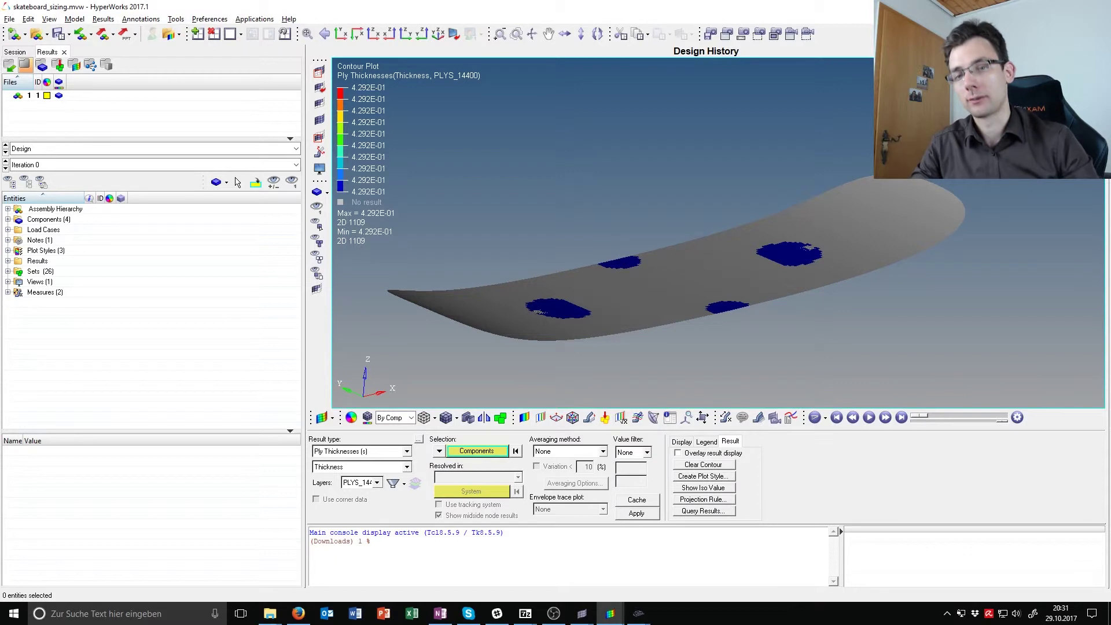